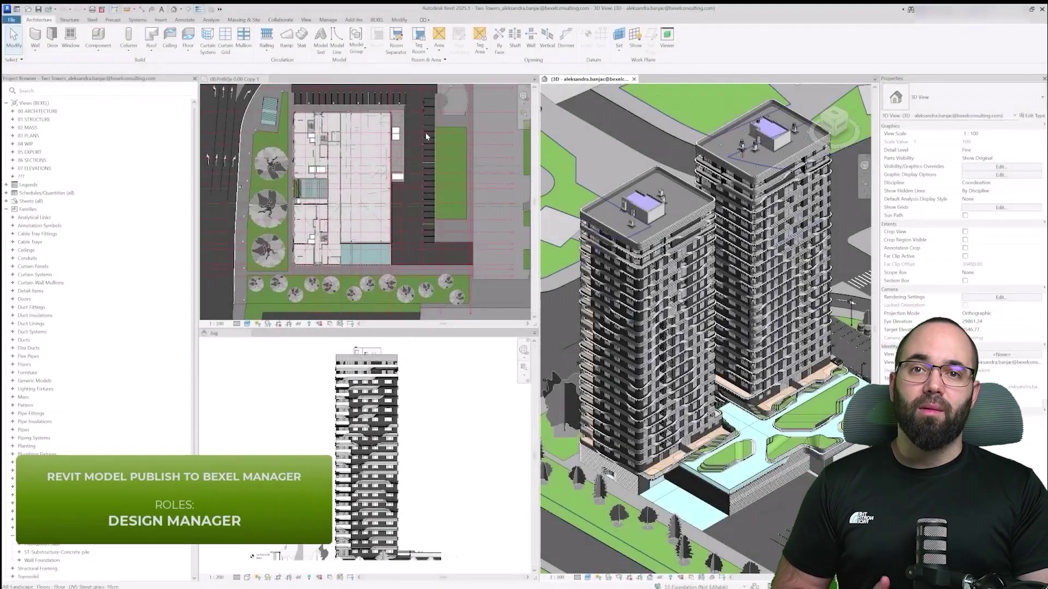
# - Publish the active Two Towers Revit document, all elements, to a saved BEXEL file
pyautogui.click(353, 20)
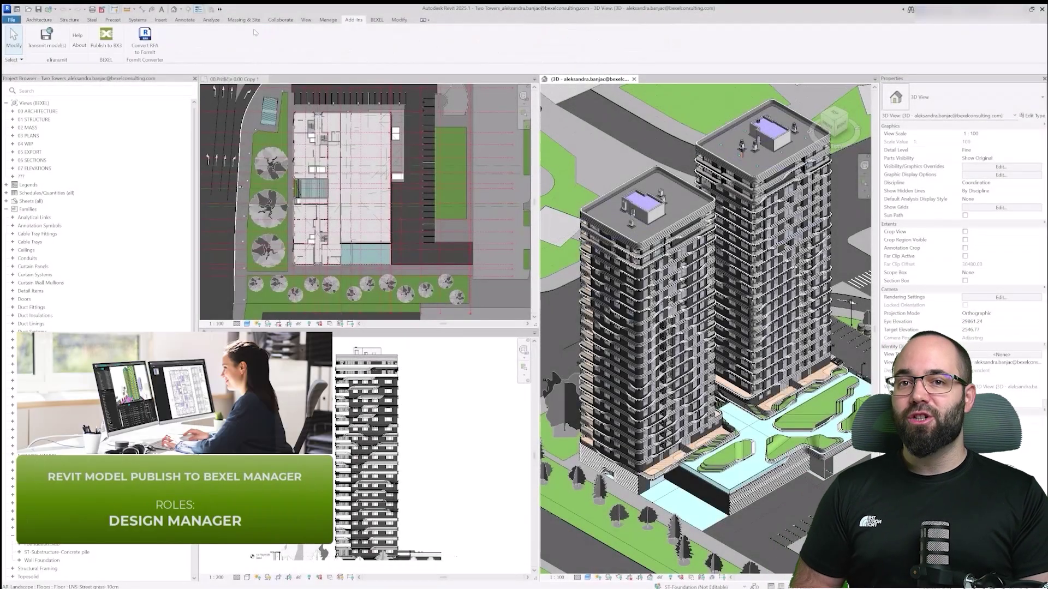
pyautogui.click(107, 39)
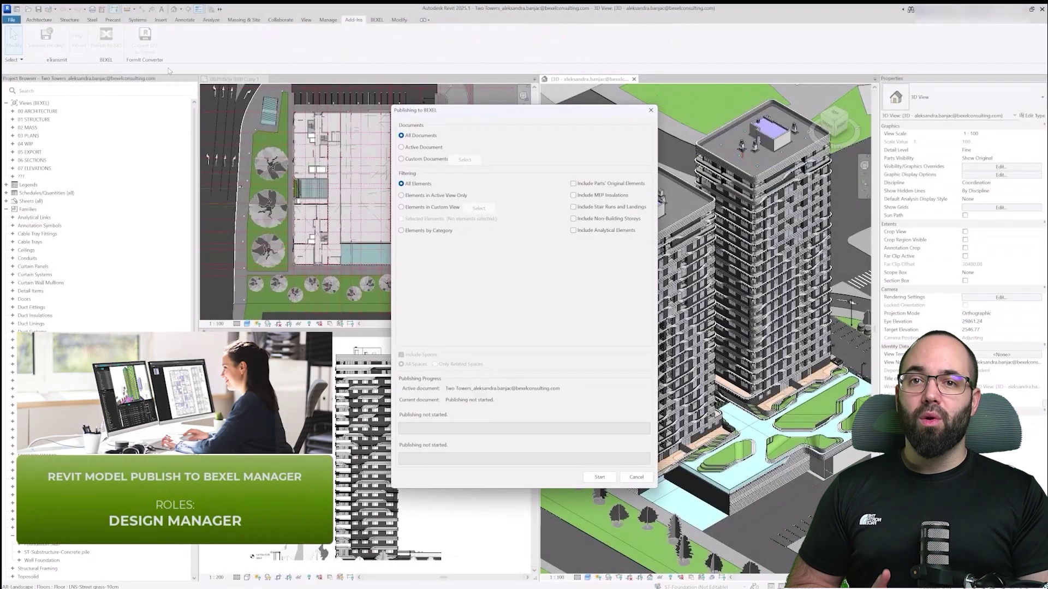
pyautogui.click(402, 147)
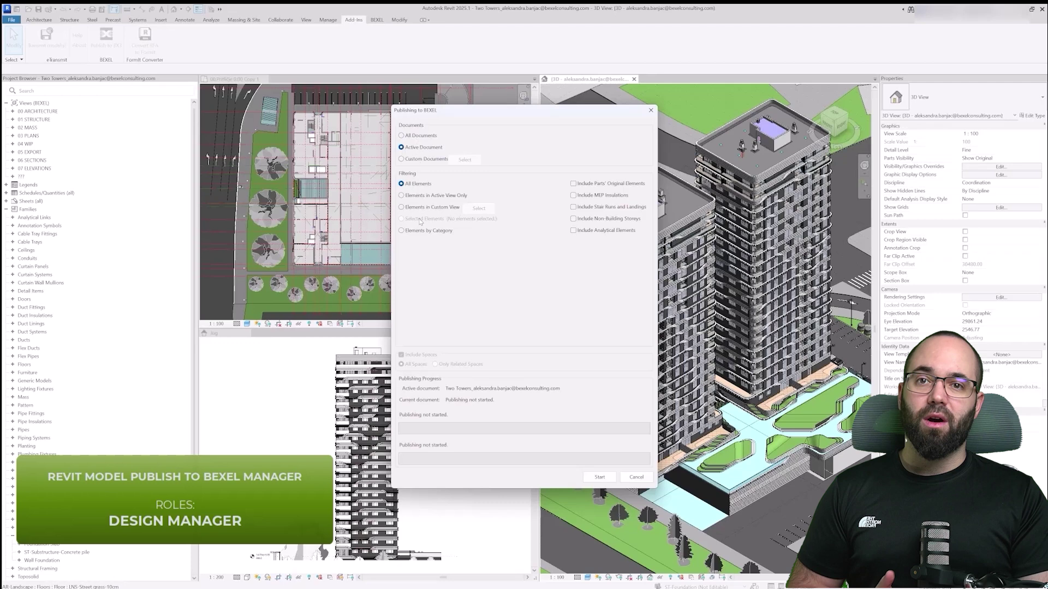
pyautogui.click(404, 230)
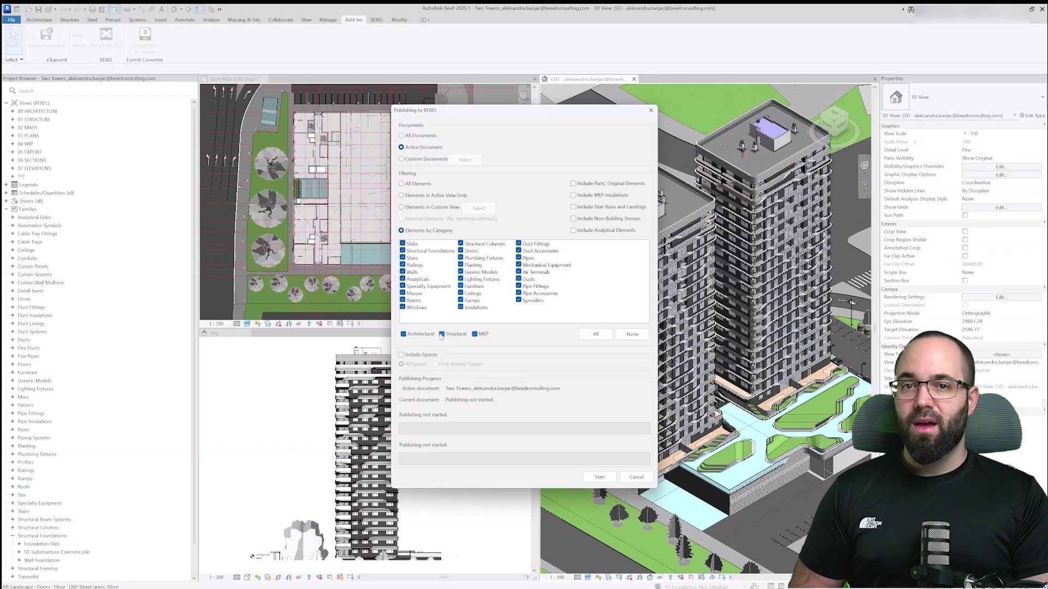
pyautogui.click(430, 185)
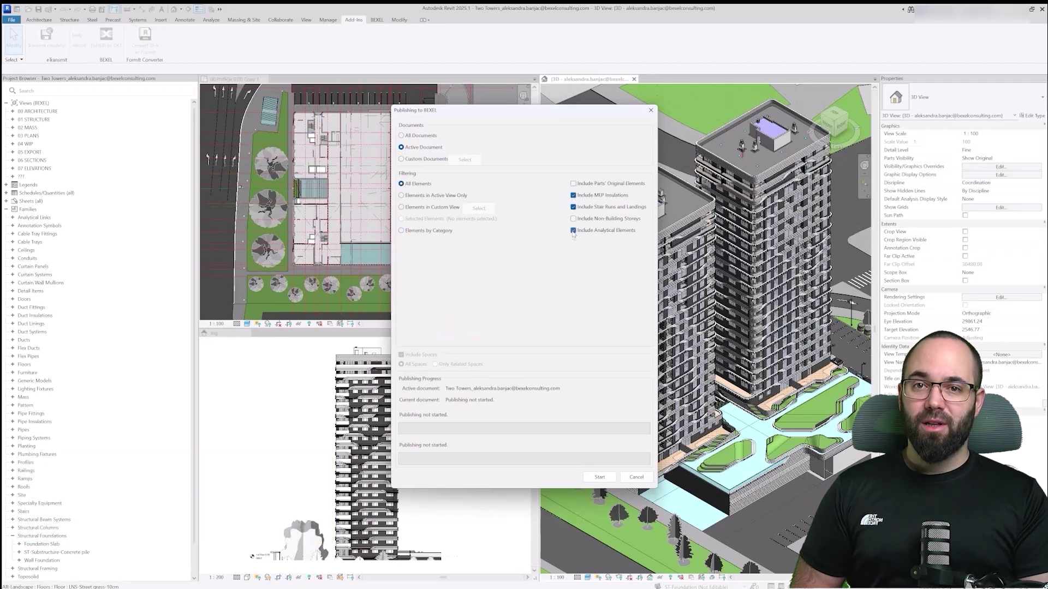
pyautogui.click(600, 478)
pyautogui.click(657, 393)
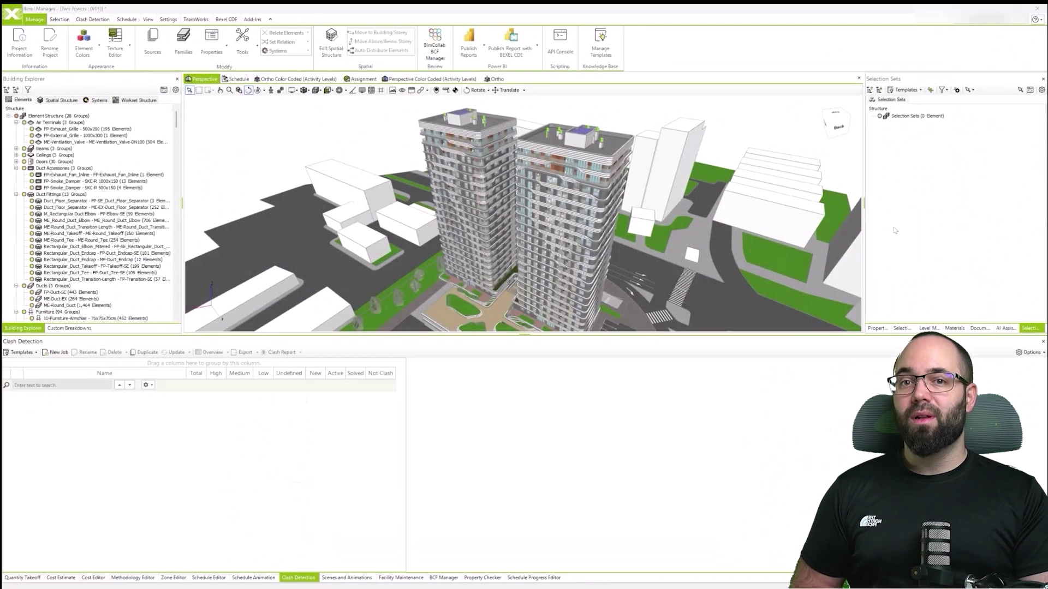
# - Import Clash Selection Sets_SAMPLE and expand the 01_Clash, 00_CC, 01_AR and 02_ST groups
pyautogui.click(906, 89)
pyautogui.click(911, 107)
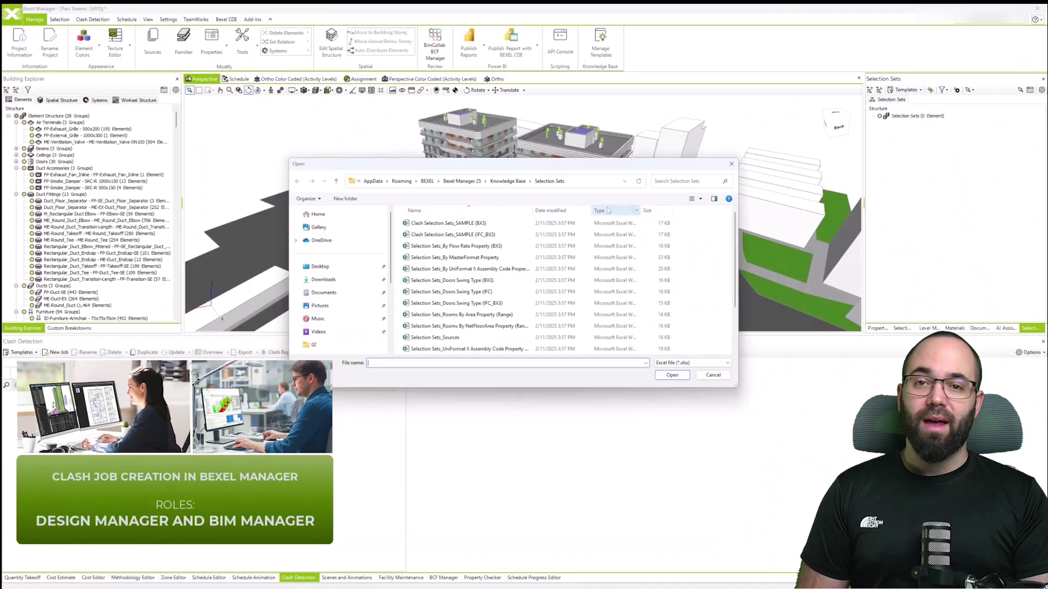
pyautogui.click(491, 223)
pyautogui.click(672, 375)
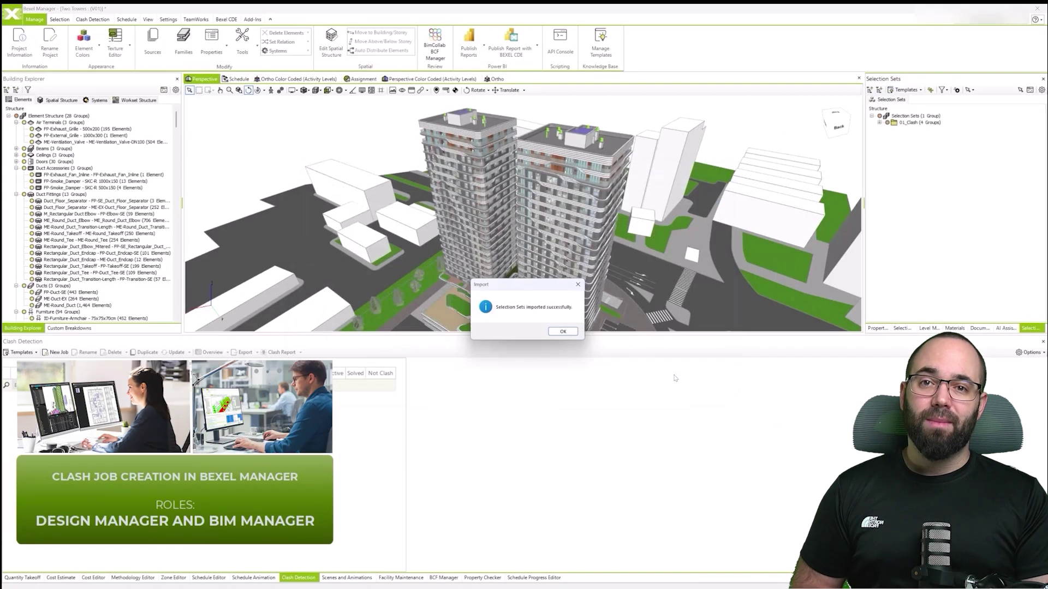
pyautogui.click(563, 332)
pyautogui.click(879, 122)
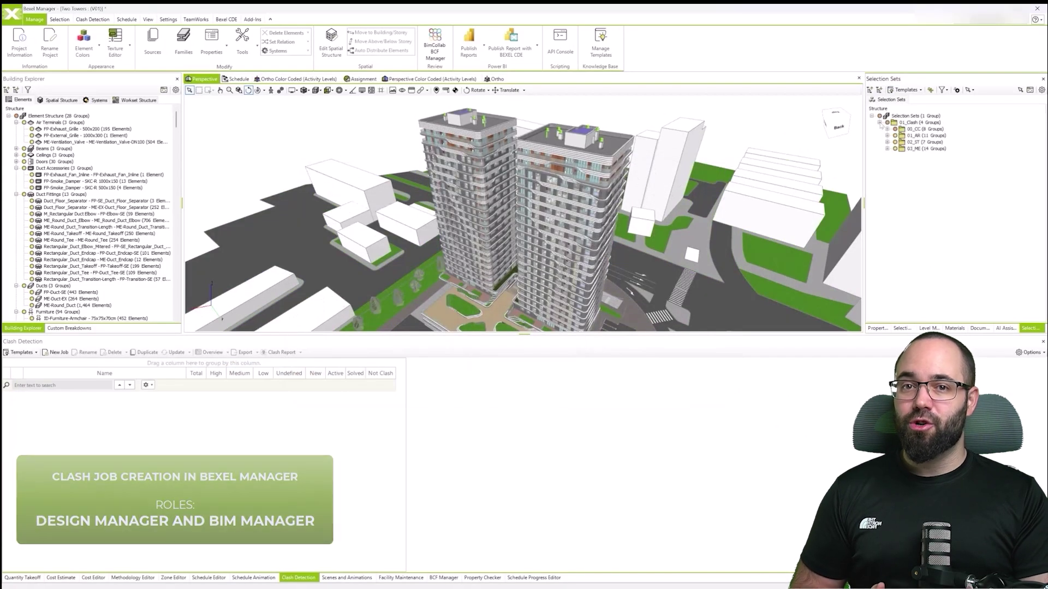
pyautogui.click(886, 129)
pyautogui.click(888, 187)
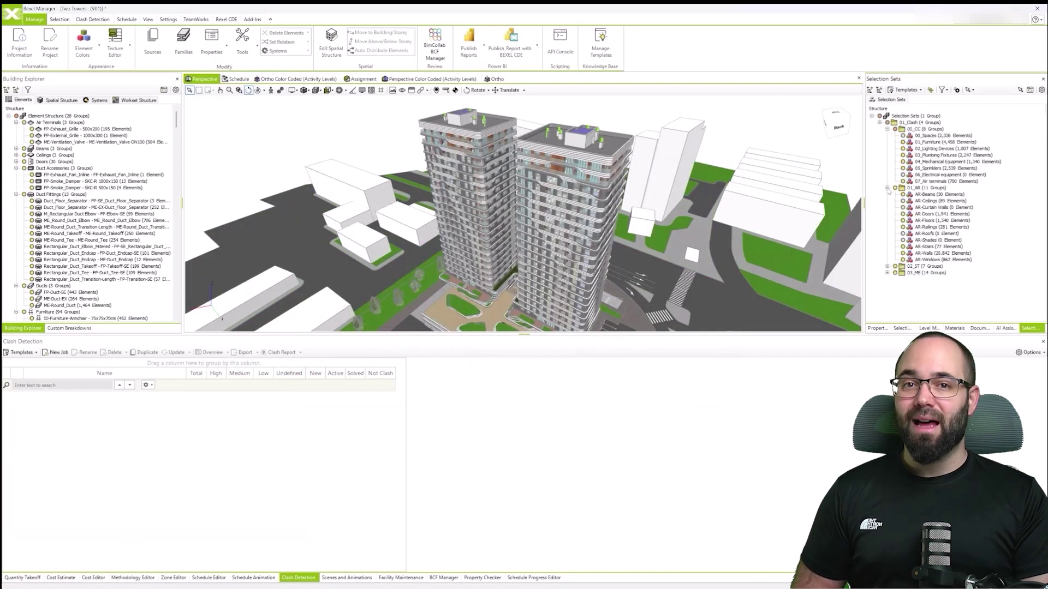
pyautogui.click(887, 266)
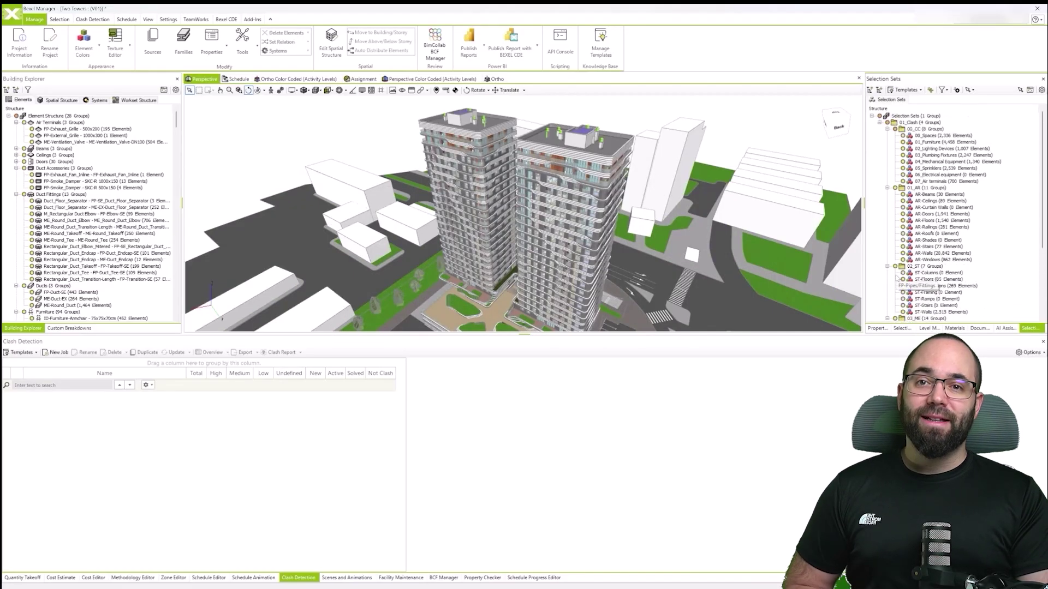
# - Import Clash Jobs List_Advanced from the knowledge base and run all clash jobs, finding 31,549 clashes
pyautogui.click(24, 352)
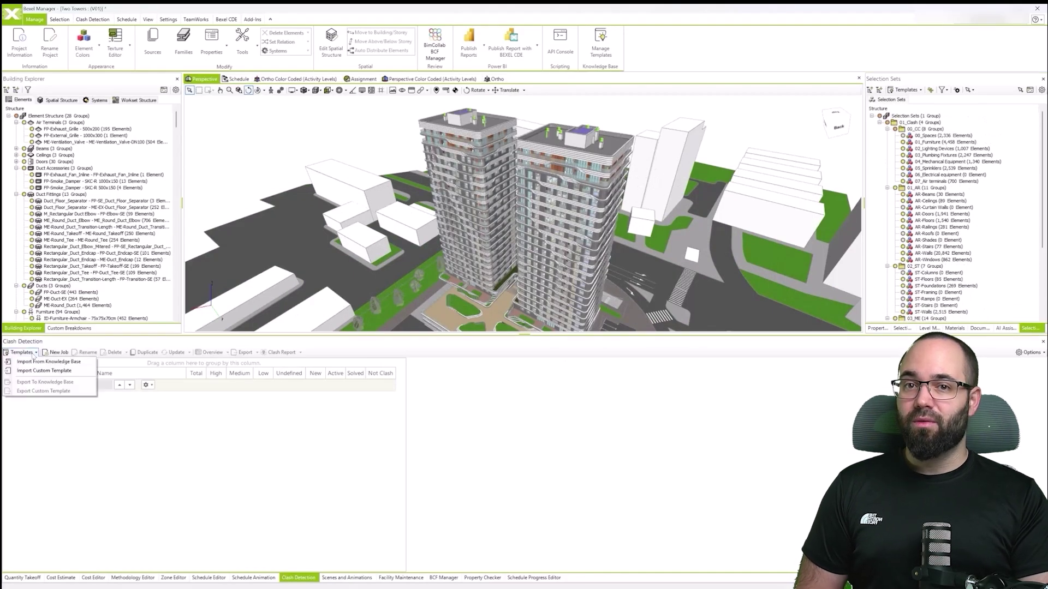
pyautogui.click(55, 366)
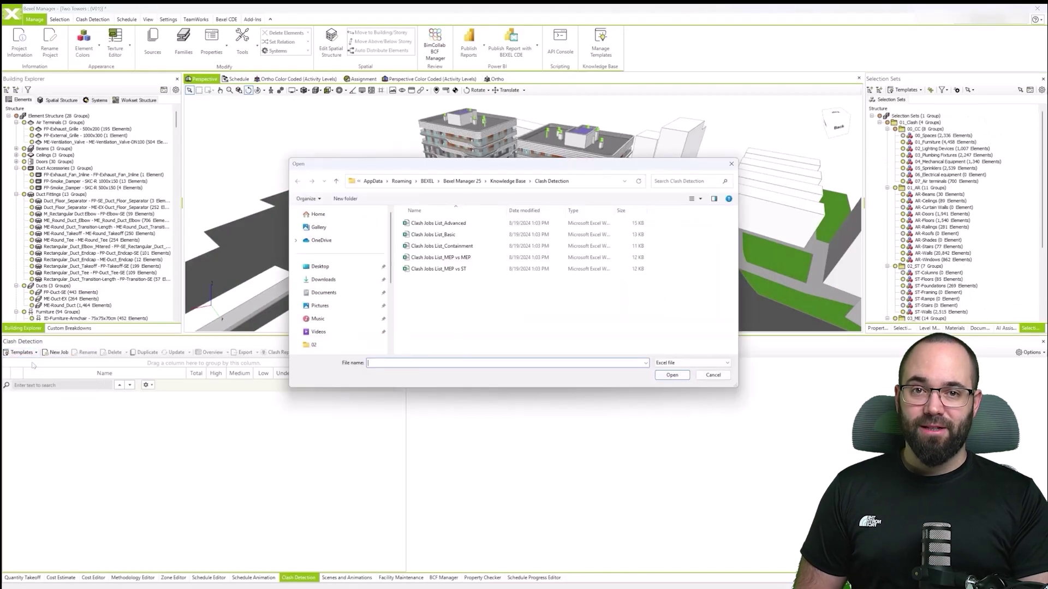
pyautogui.click(438, 223)
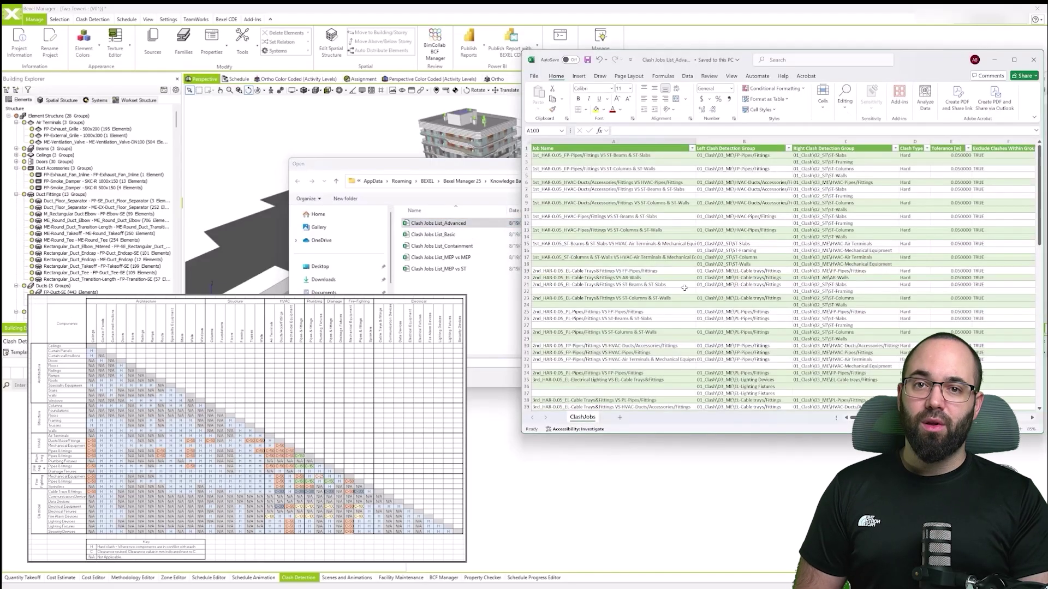
pyautogui.scroll(-13, 684, 287)
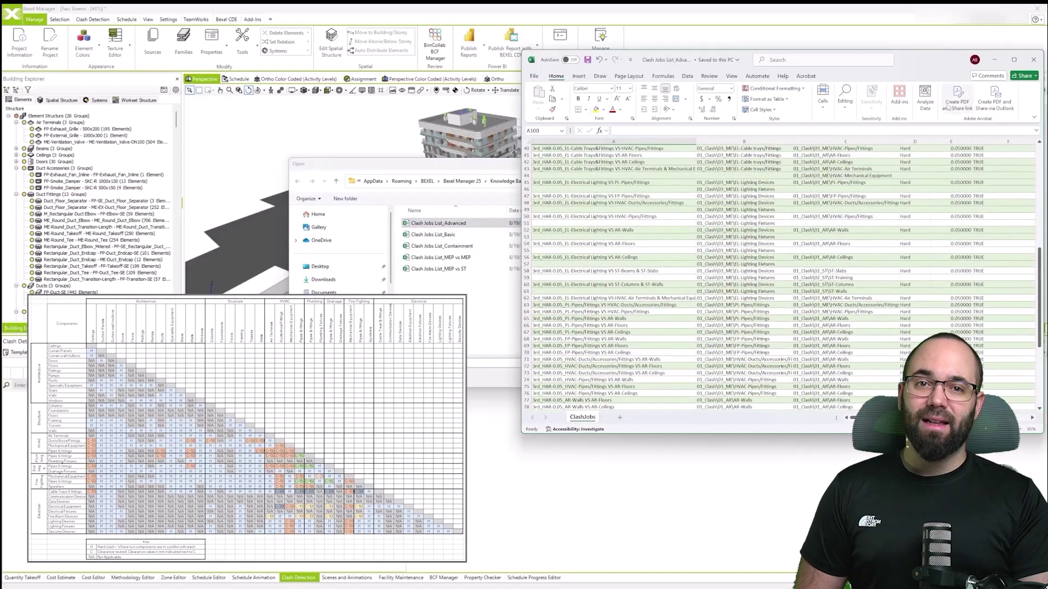
pyautogui.click(994, 60)
pyautogui.click(672, 375)
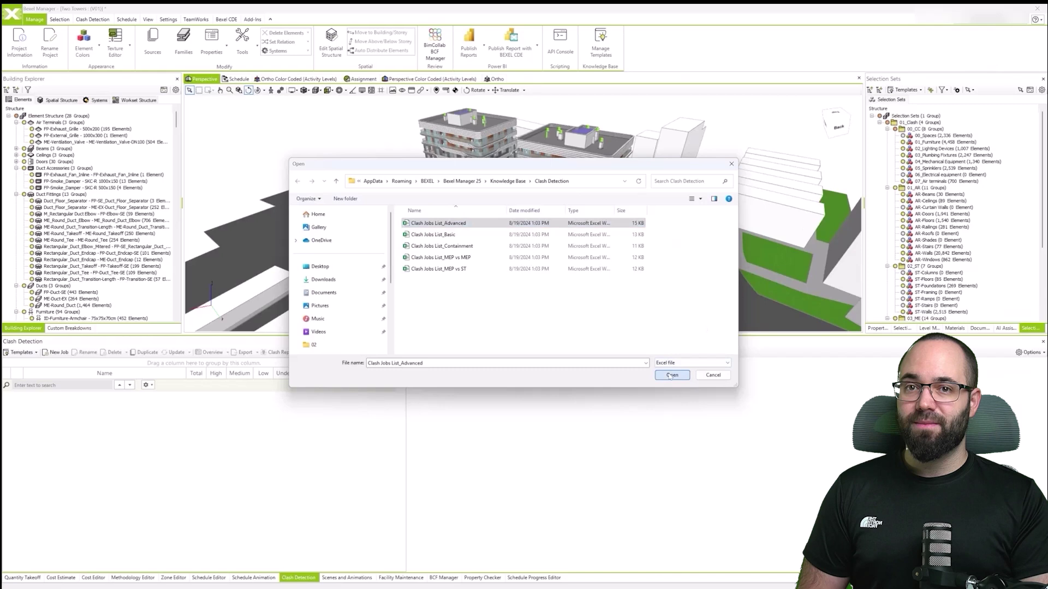
pyautogui.click(575, 333)
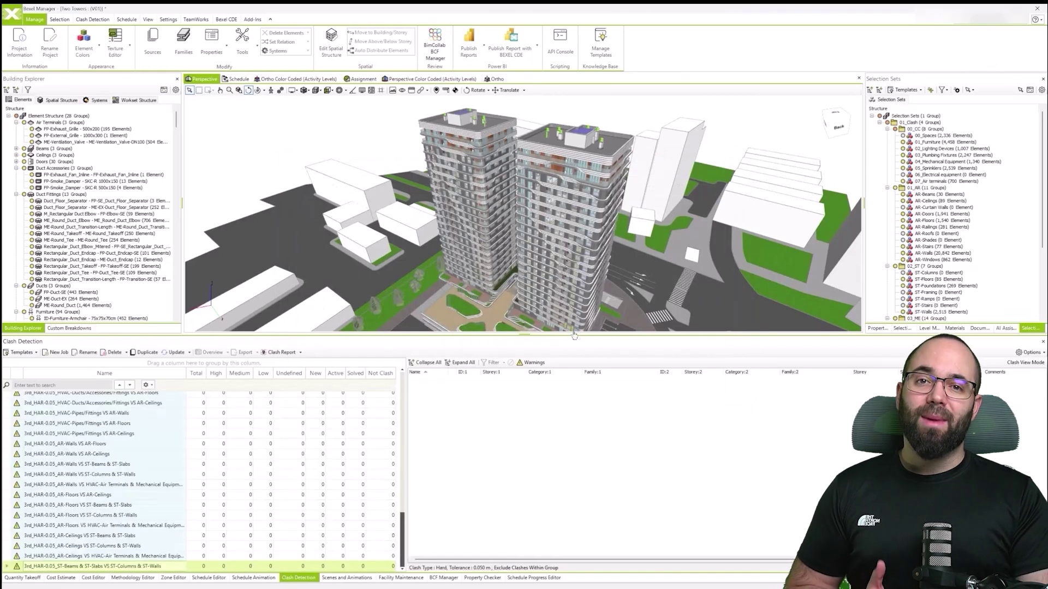
pyautogui.scroll(-5, 238, 508)
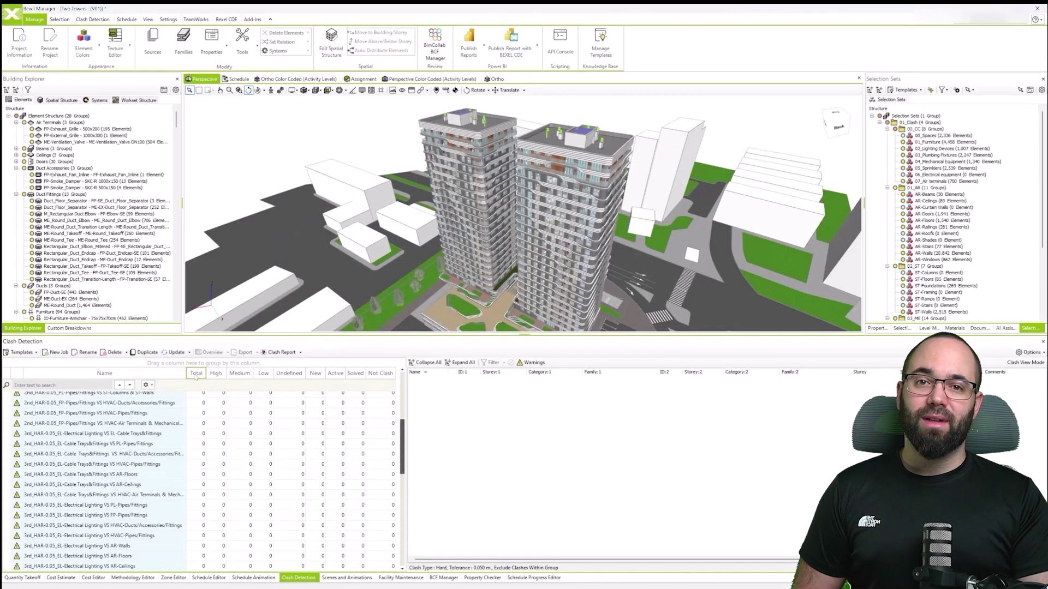
pyautogui.click(189, 352)
pyautogui.click(191, 365)
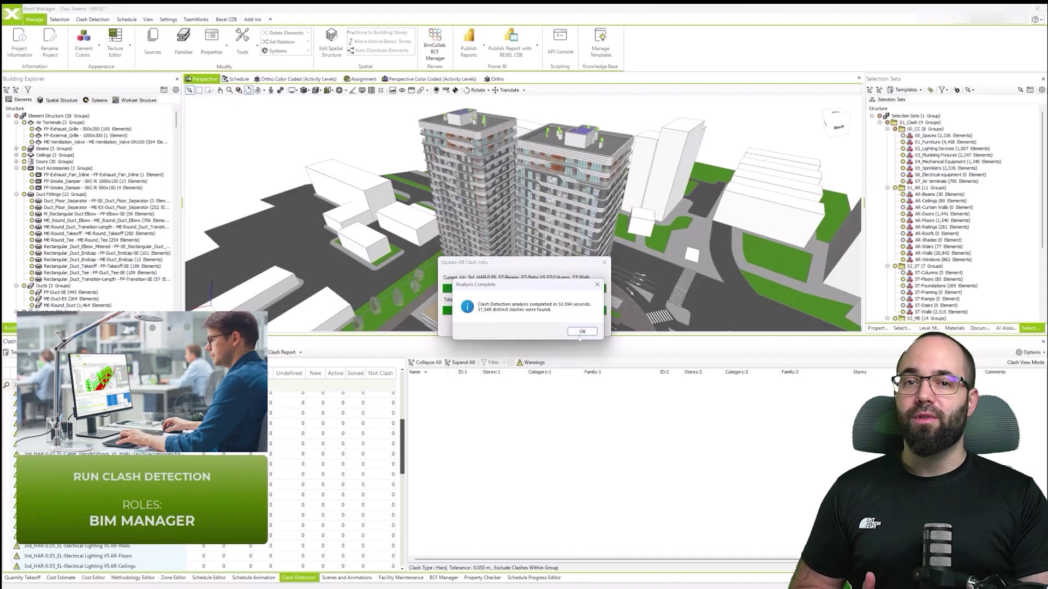
# - Target Two Towers - Sample Project and export selected properties using the Basic for CDE template
pyautogui.click(581, 334)
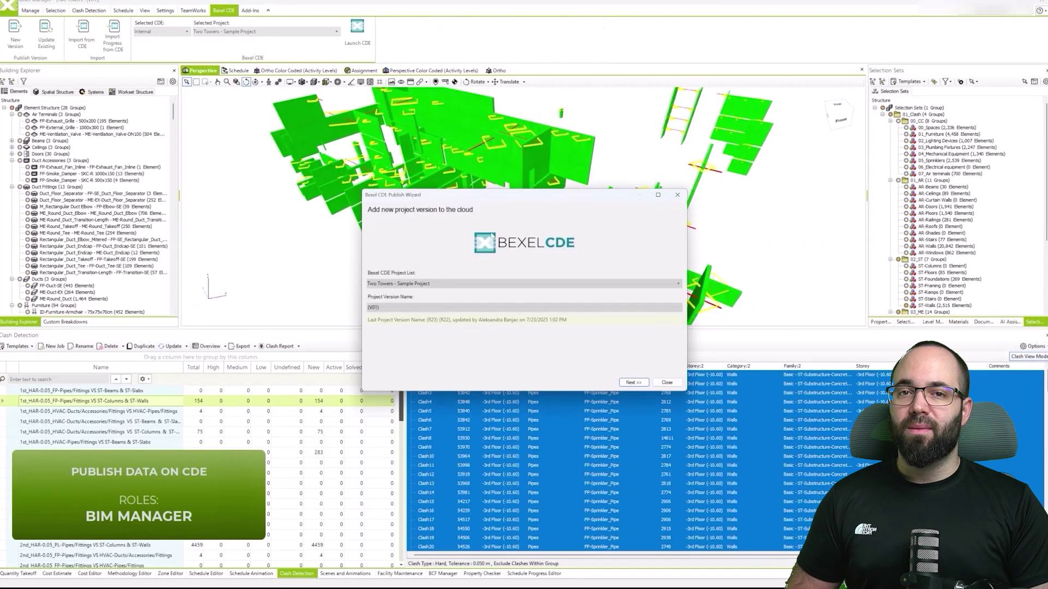
pyautogui.click(523, 283)
pyautogui.click(491, 362)
pyautogui.click(633, 382)
pyautogui.click(377, 344)
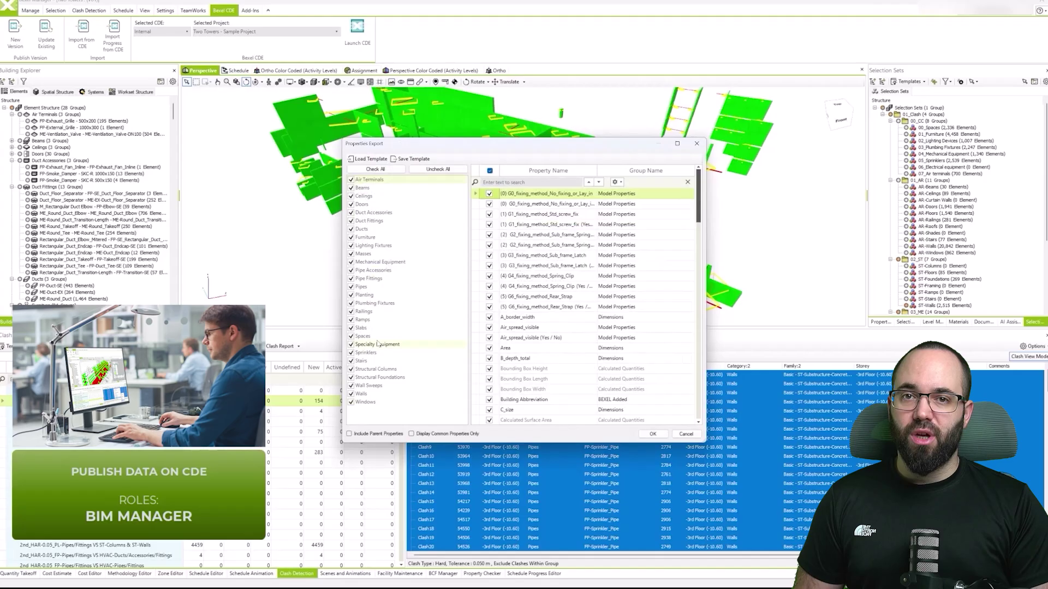
pyautogui.click(367, 159)
pyautogui.click(512, 227)
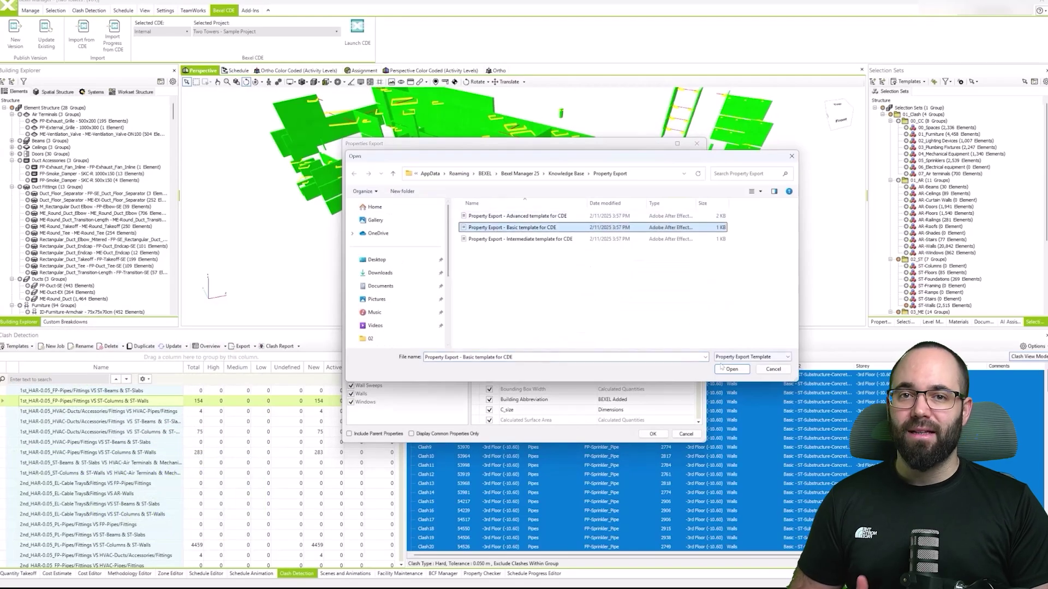
pyautogui.click(731, 369)
pyautogui.click(361, 327)
pyautogui.scroll(-5, 573, 341)
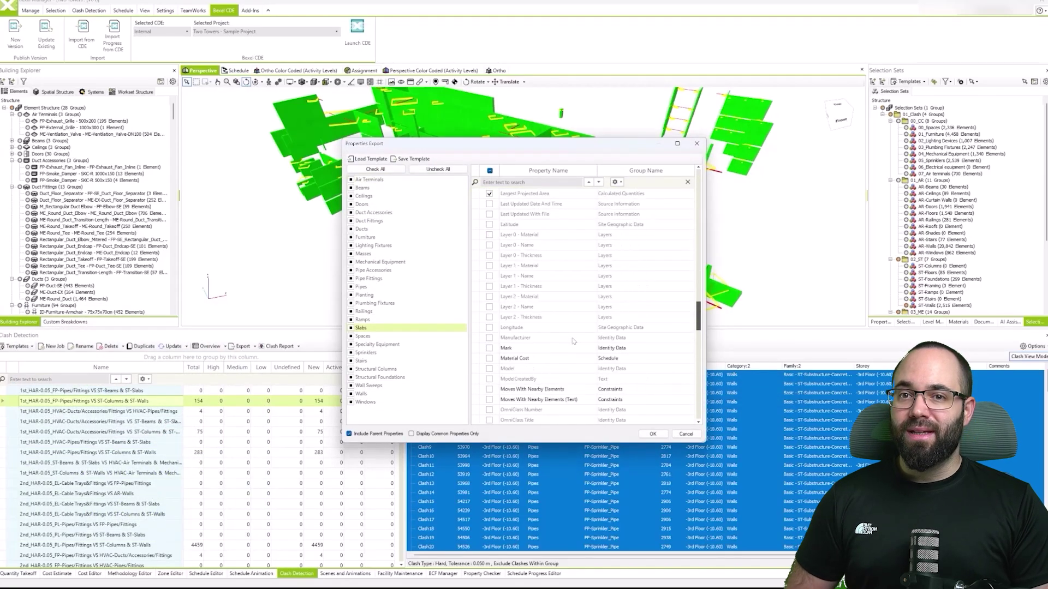
pyautogui.click(652, 434)
# - Divide the model by category and advance past sections and selection sets to clash jobs
pyautogui.click(627, 236)
pyautogui.click(563, 256)
pyautogui.scroll(-5, 563, 257)
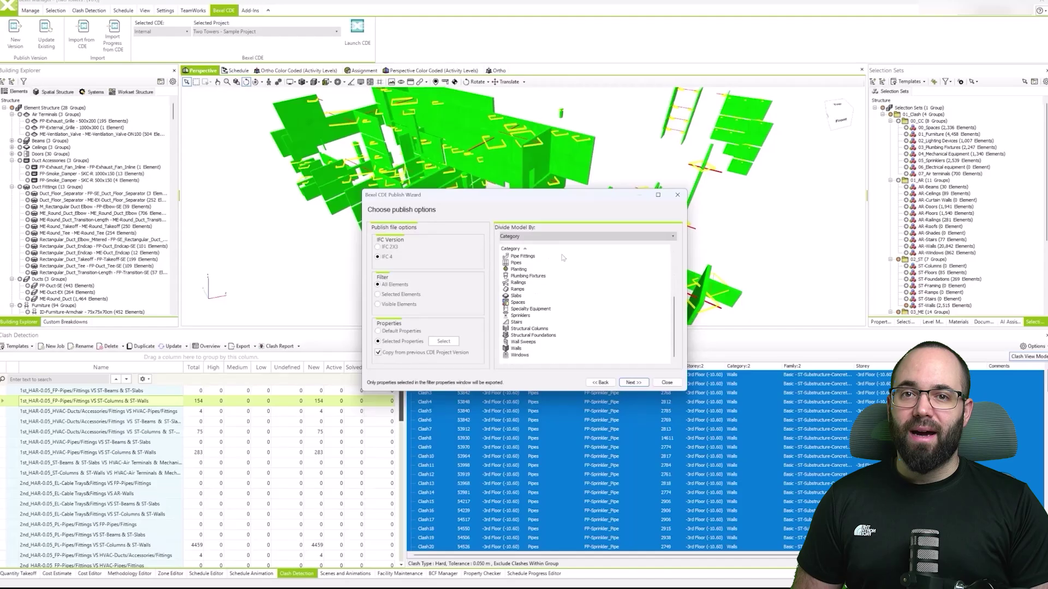
pyautogui.click(633, 381)
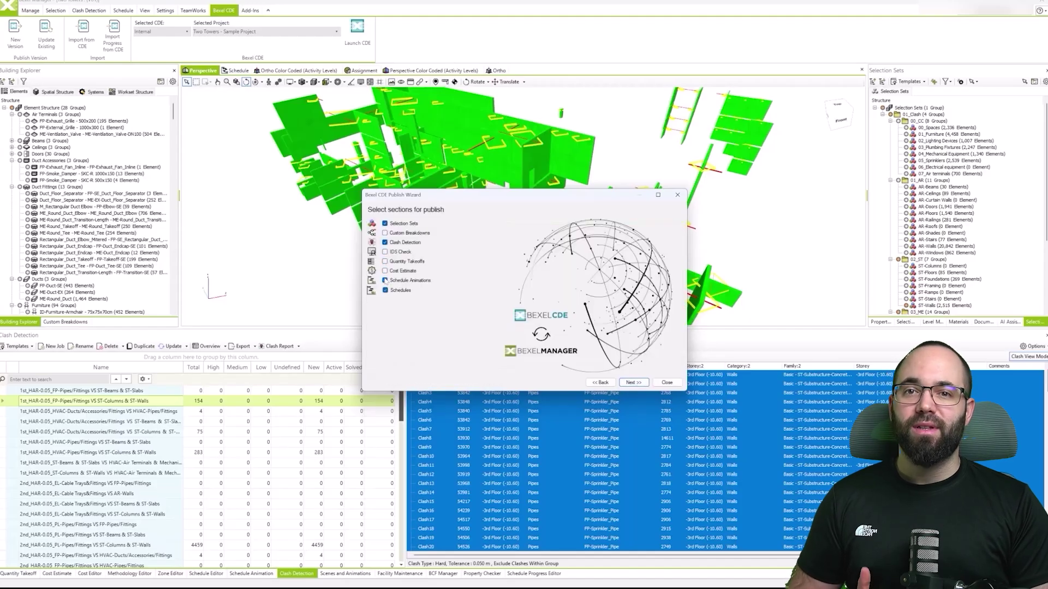
pyautogui.click(633, 382)
pyautogui.click(377, 224)
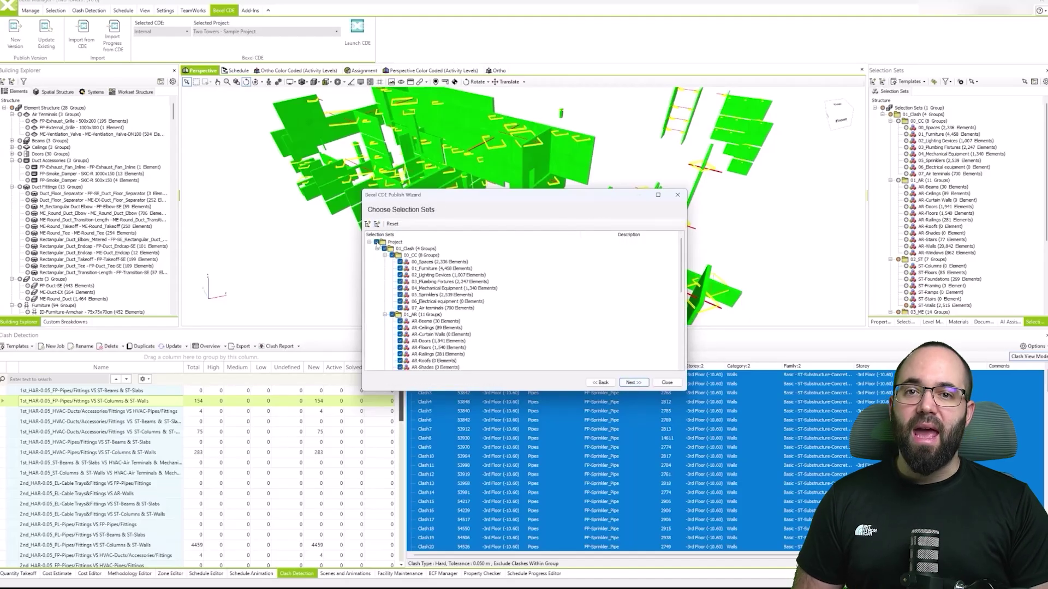
pyautogui.click(633, 382)
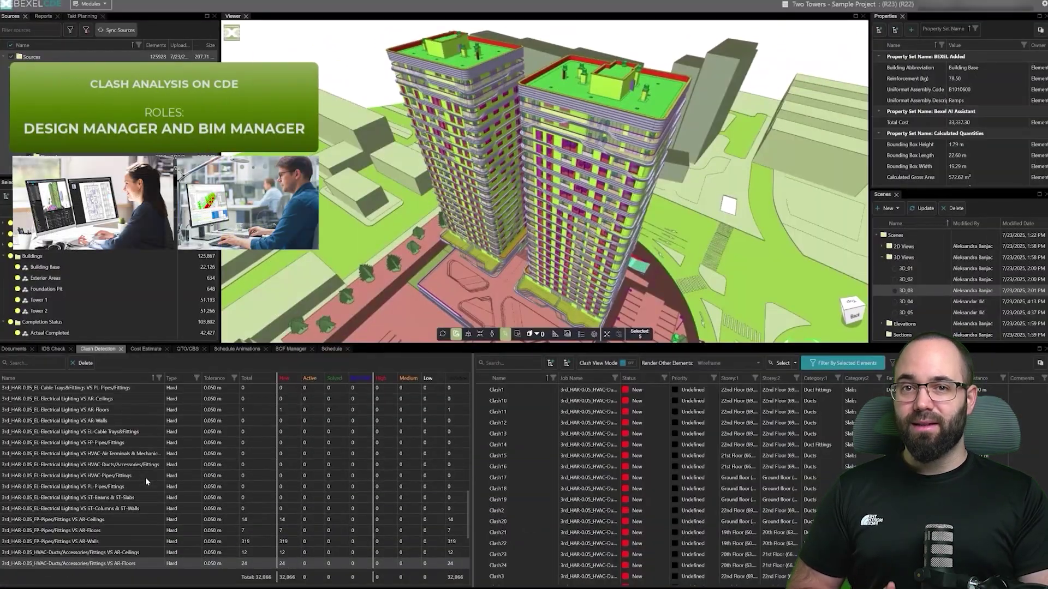
# - Show the model in clash view mode and add a Building column to the clash list
pyautogui.scroll(-6, 145, 477)
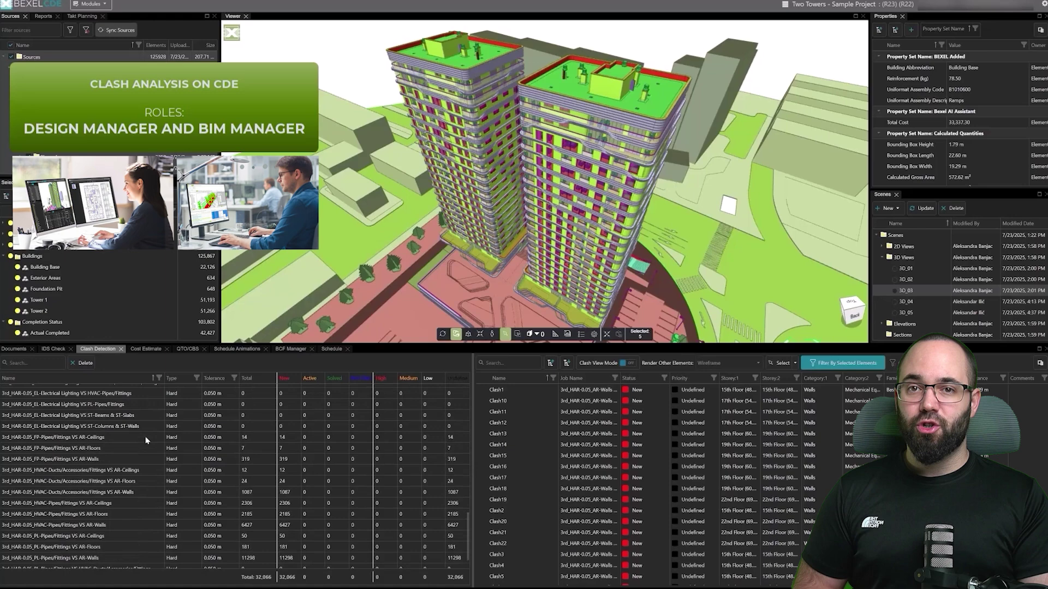
pyautogui.scroll(-1, 139, 523)
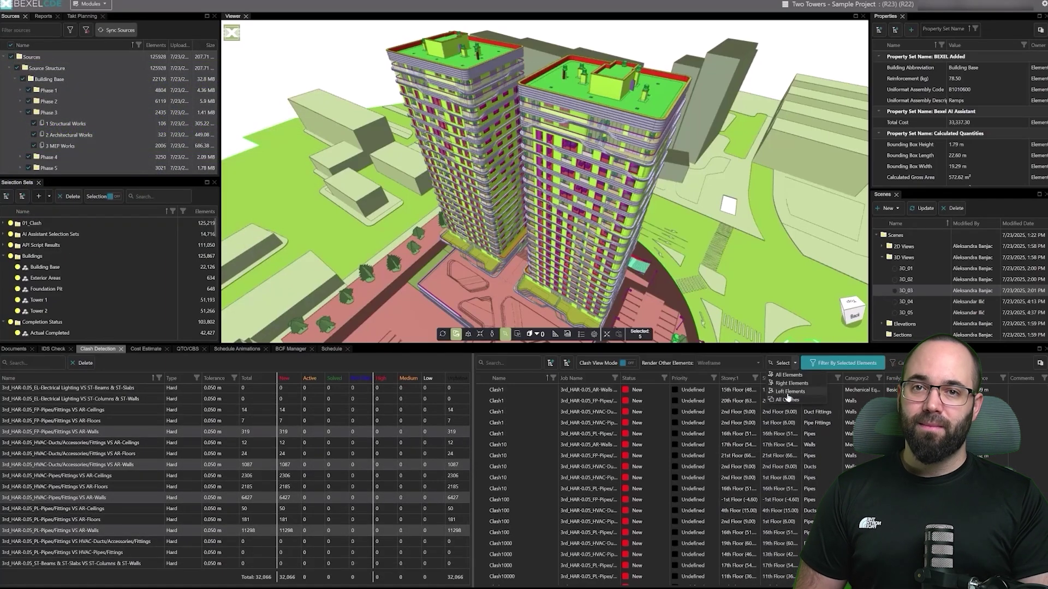
pyautogui.click(629, 363)
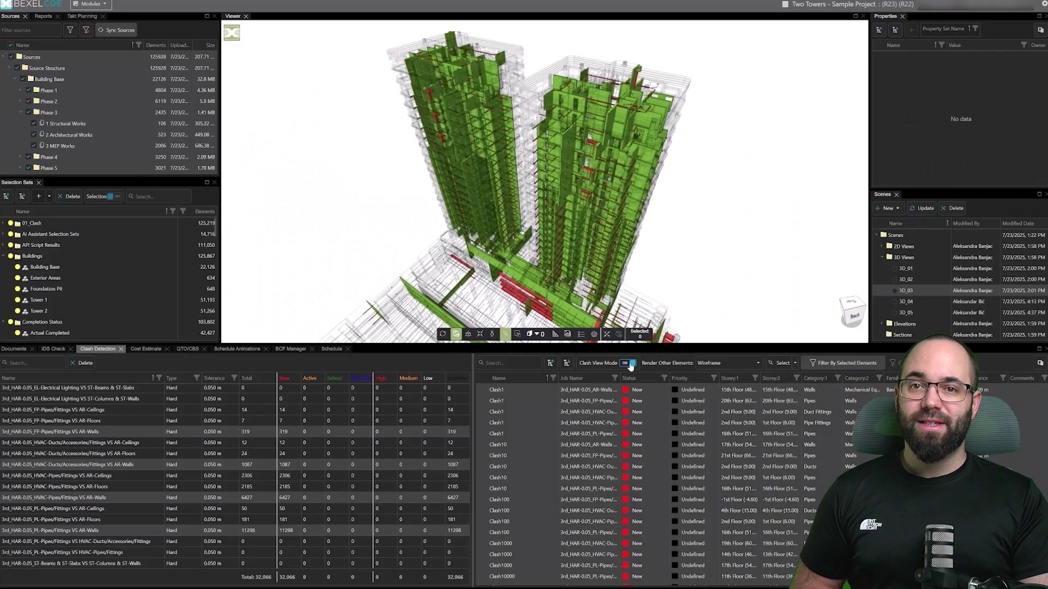
pyautogui.click(1006, 437)
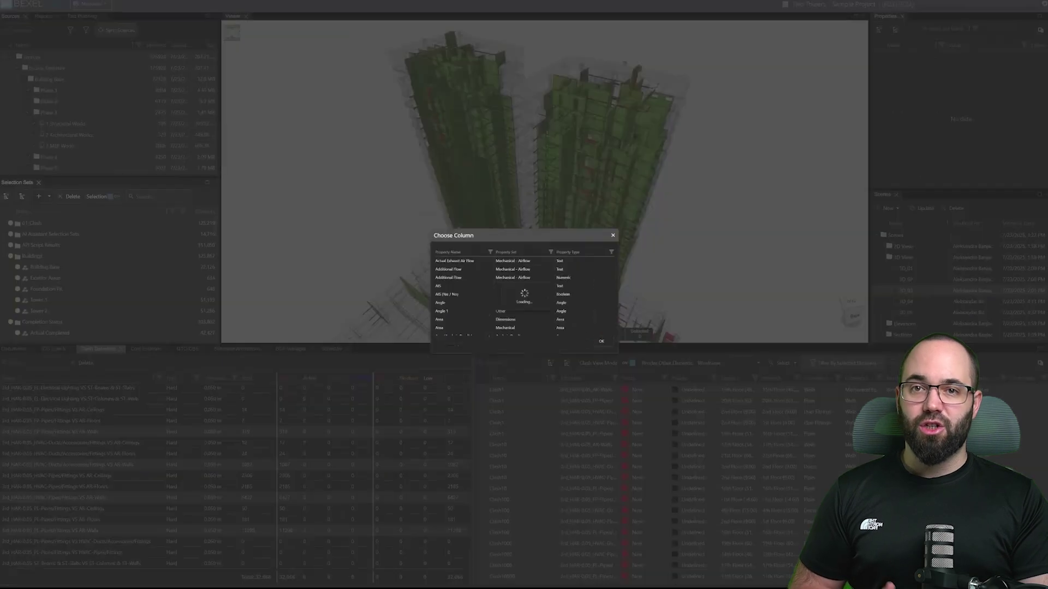
pyautogui.click(479, 240)
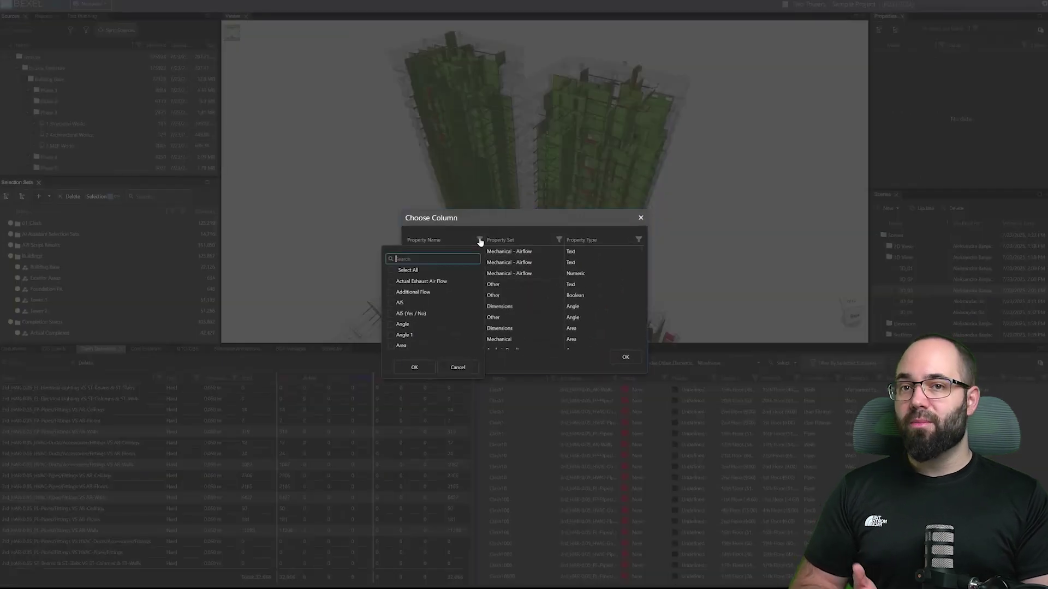
pyautogui.write('bu')
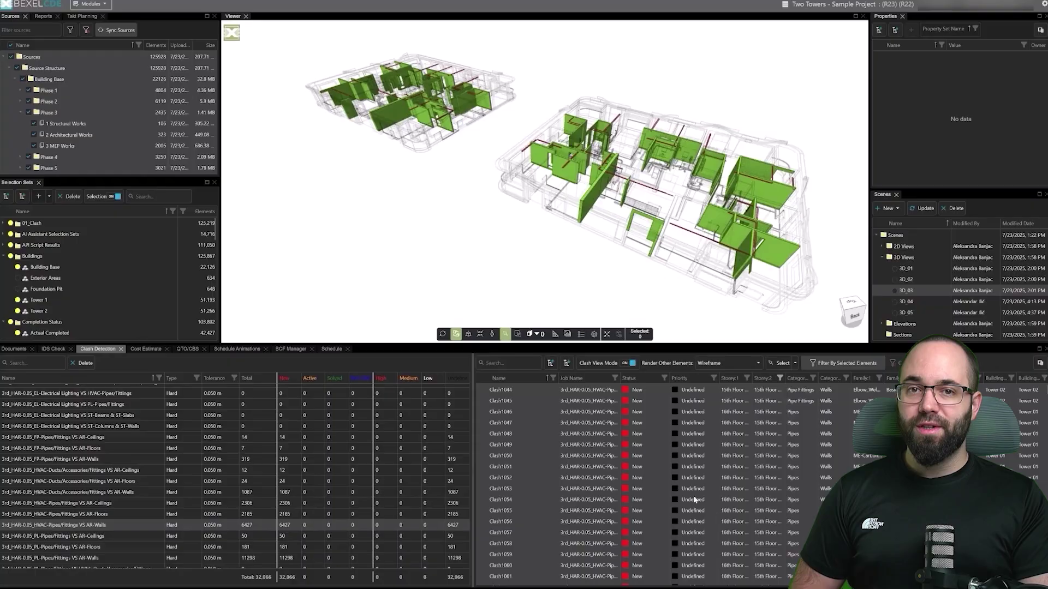
# - Group clashes by right-side element and set Groups 10 and 101 to High priority
pyautogui.rightClick(510, 403)
pyautogui.moveTo(536, 417)
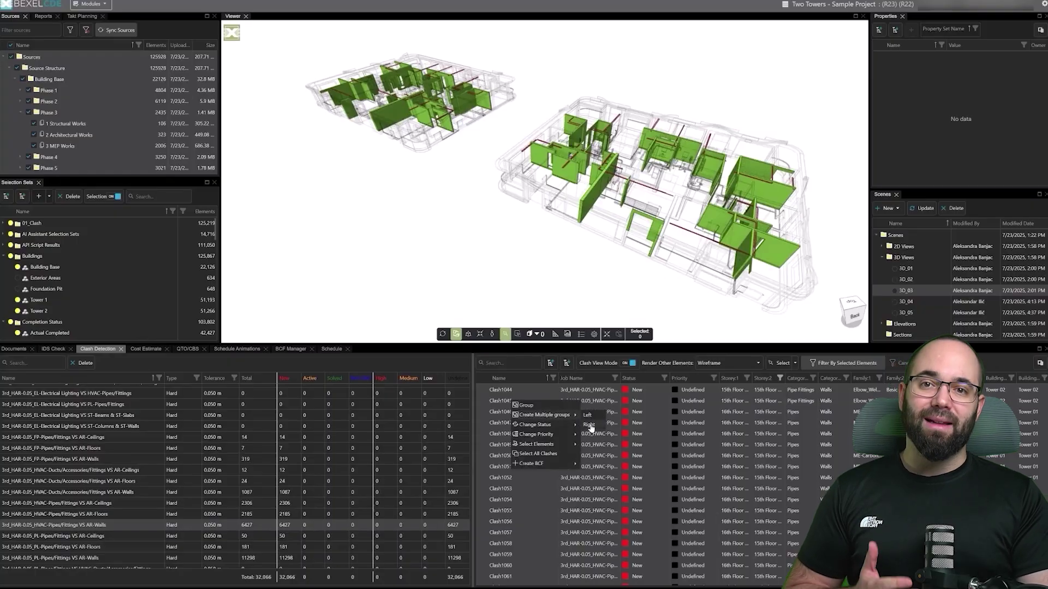
pyautogui.click(589, 425)
pyautogui.click(521, 435)
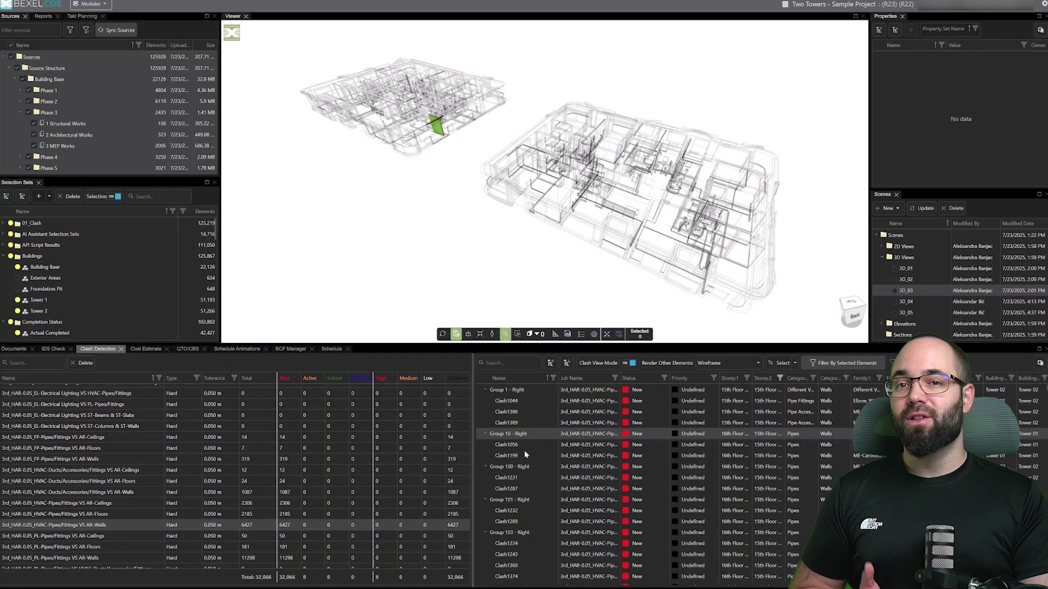
pyautogui.click(523, 501)
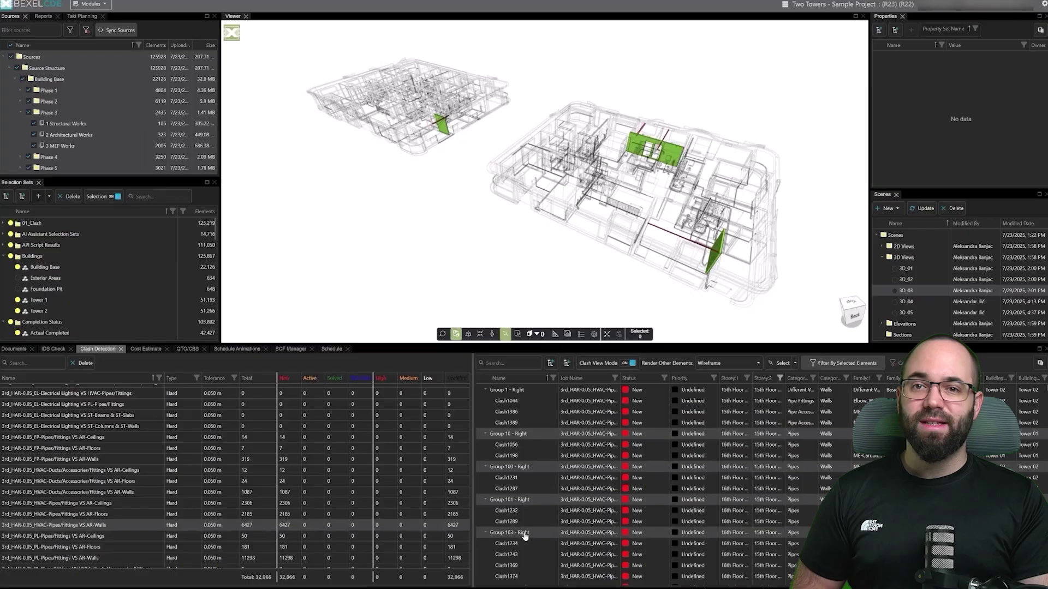
pyautogui.rightClick(525, 475)
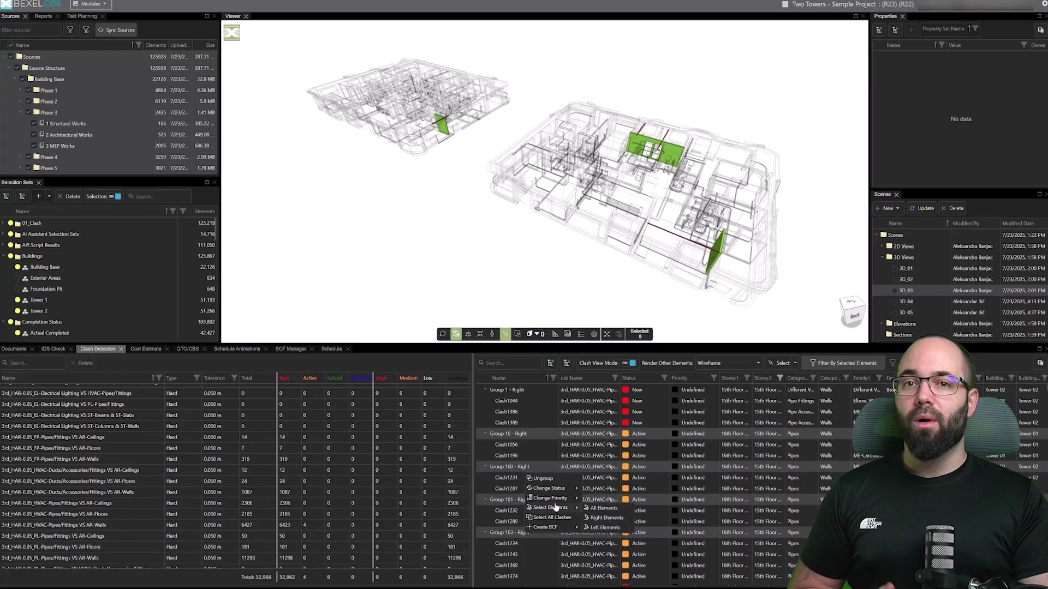
pyautogui.click(591, 500)
# - Select Groups 104 through 106 and bring up their actions menu
pyautogui.scroll(-3, 590, 500)
pyautogui.click(524, 478)
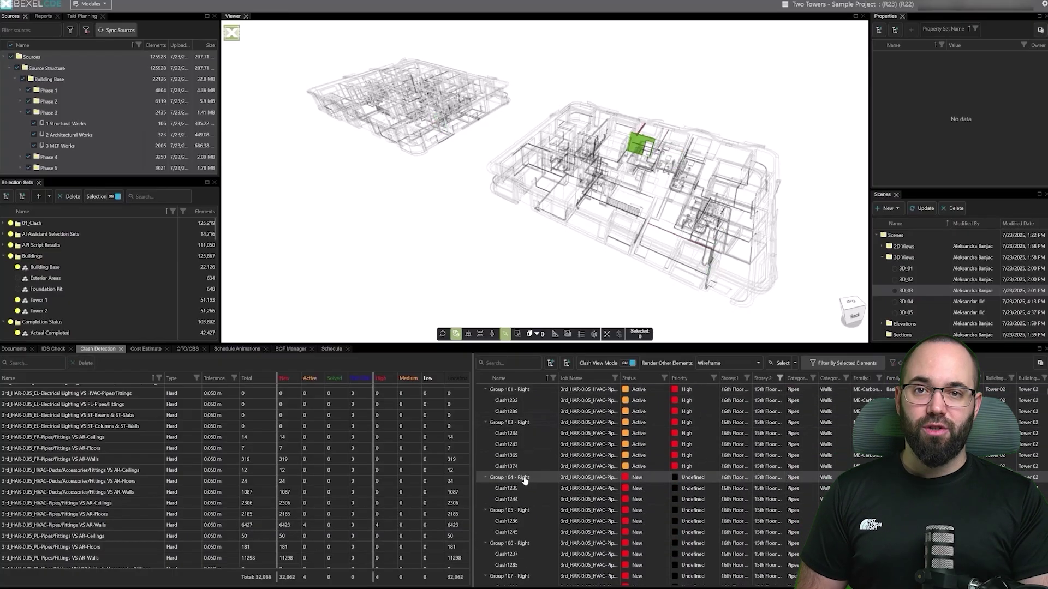
pyautogui.click(524, 510)
pyautogui.rightClick(525, 546)
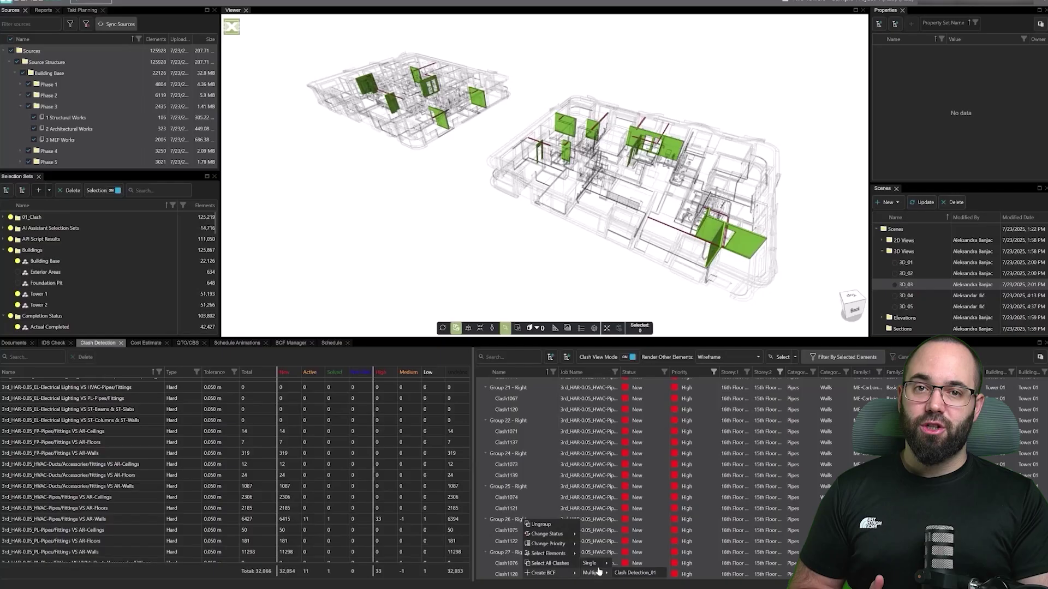
# - Create a single BCF issue coded CL_102 with a 7/30/2025 deadline
pyautogui.click(633, 563)
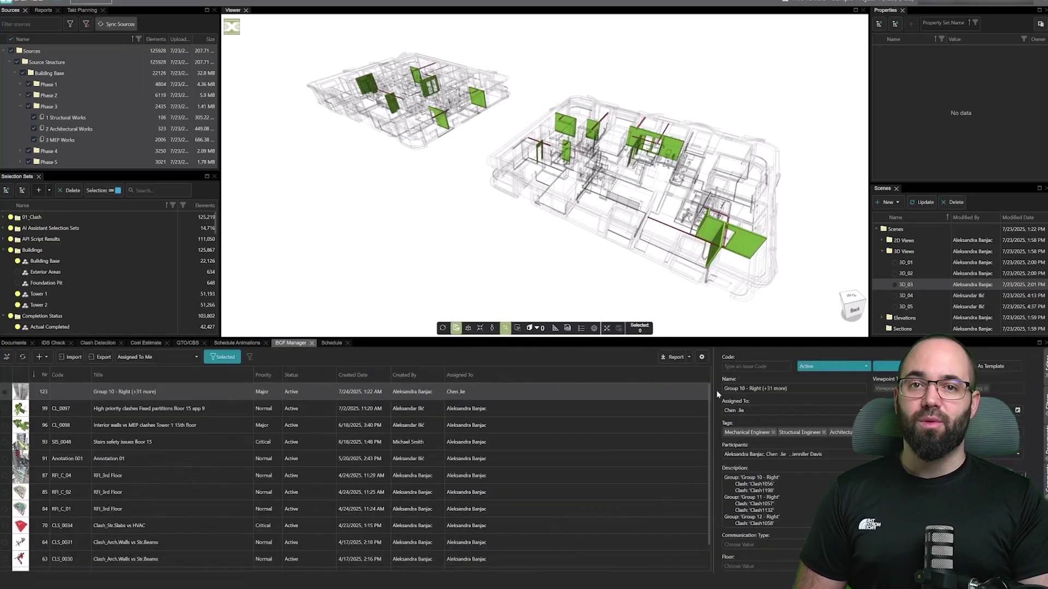
pyautogui.write('CL_10')
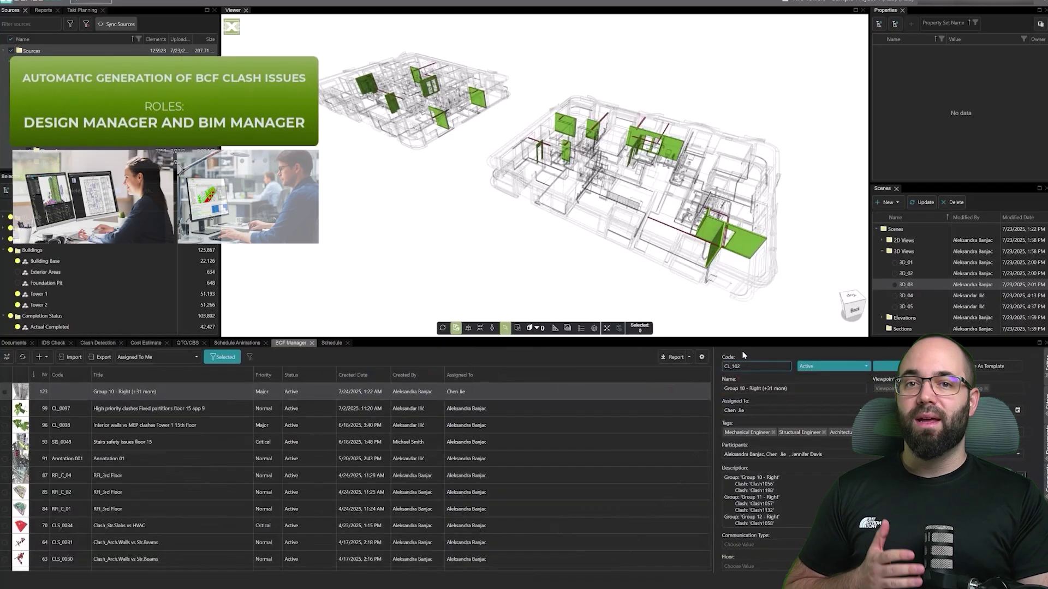
pyautogui.write('2')
pyautogui.click(1016, 411)
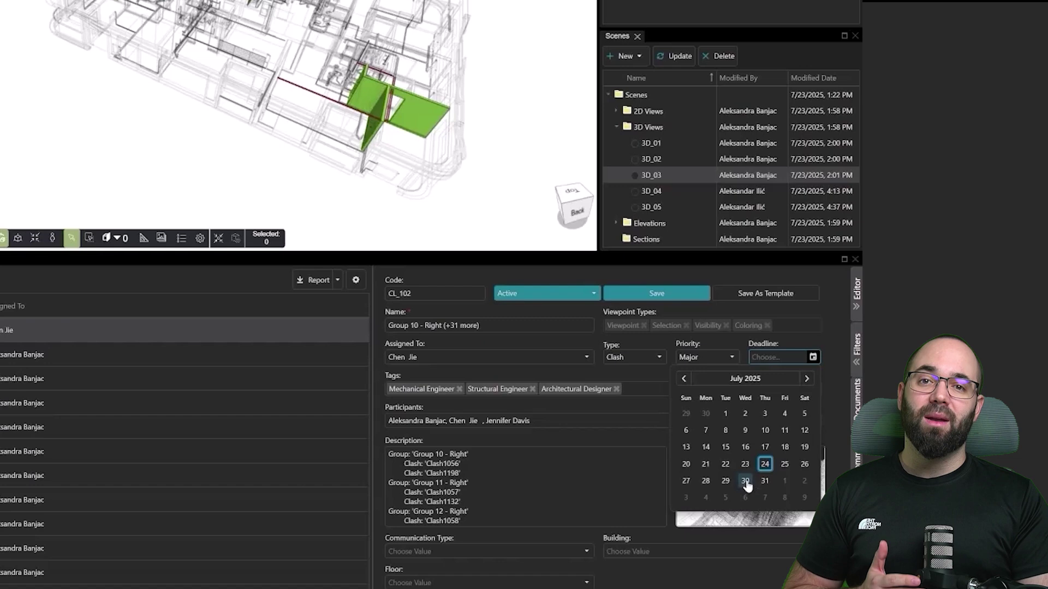
pyautogui.click(971, 495)
# - Set communication type CLS, building Whole Project and floor Level 15
pyautogui.click(587, 551)
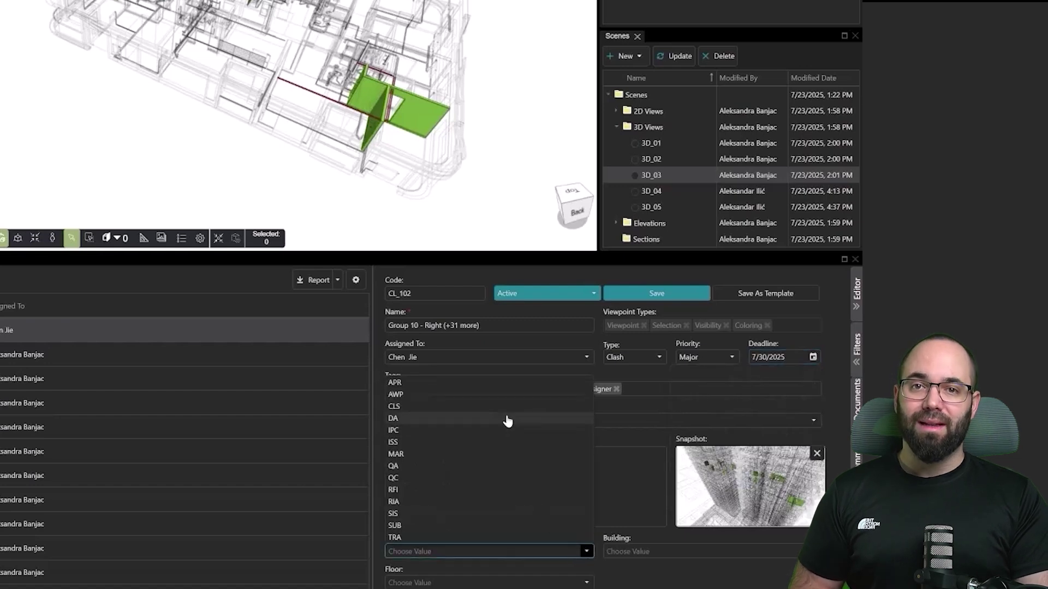
pyautogui.click(548, 450)
pyautogui.click(658, 552)
pyautogui.click(638, 522)
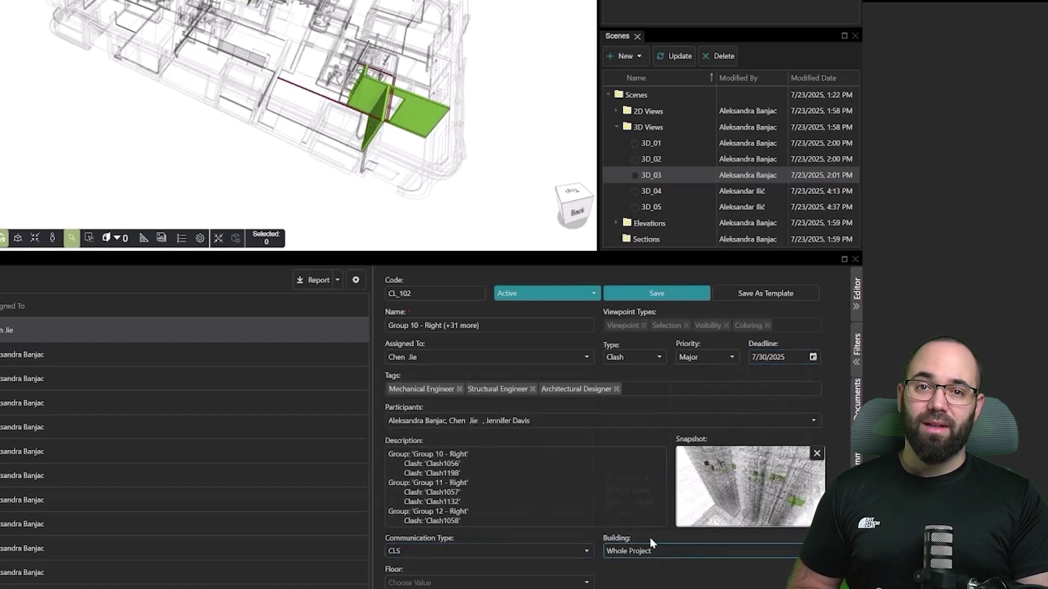
pyautogui.click(587, 583)
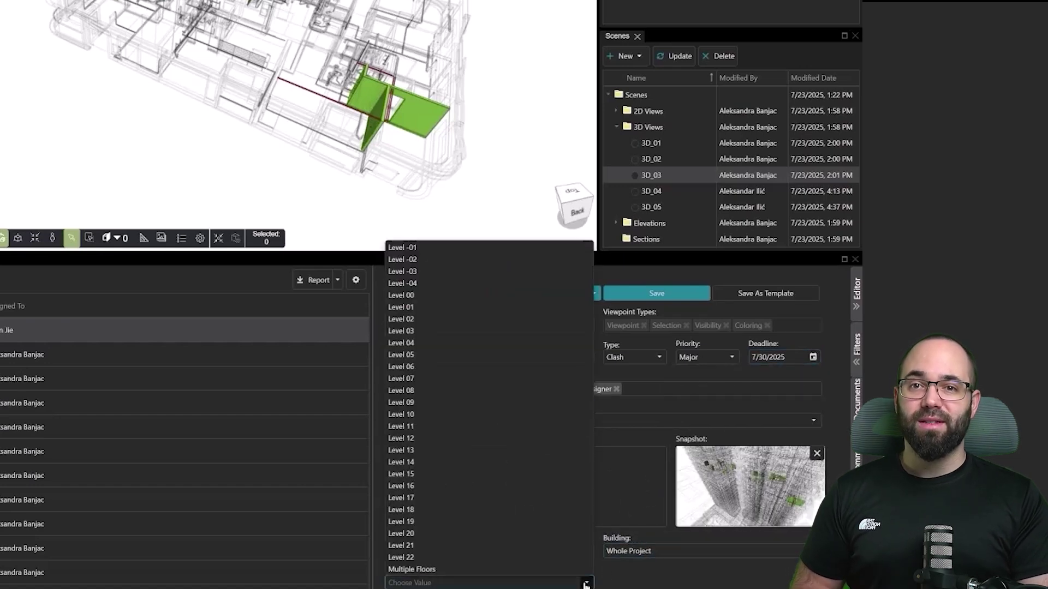
pyautogui.click(532, 482)
# - Save the issue and post a comment asking for the related elements to be revised
pyautogui.click(660, 294)
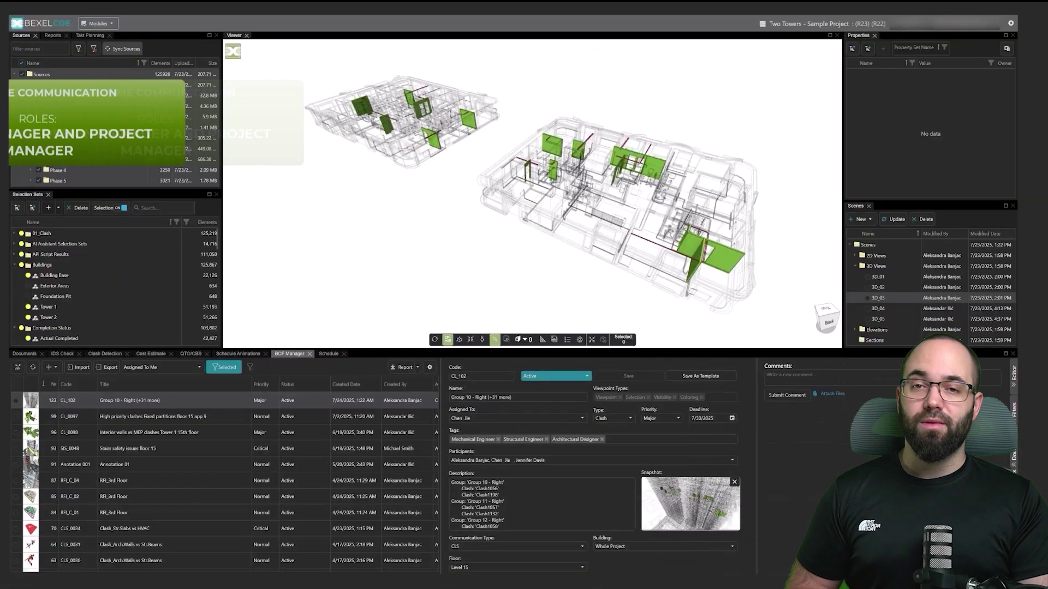
pyautogui.write('Hi Chen, please revise and update the relevant documents in')
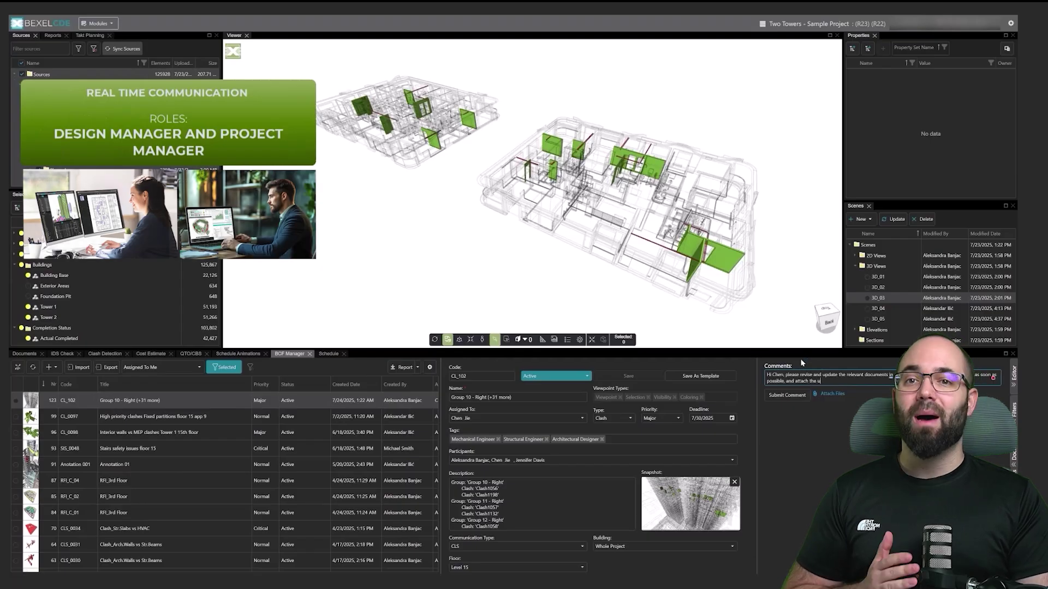
pyautogui.click(789, 395)
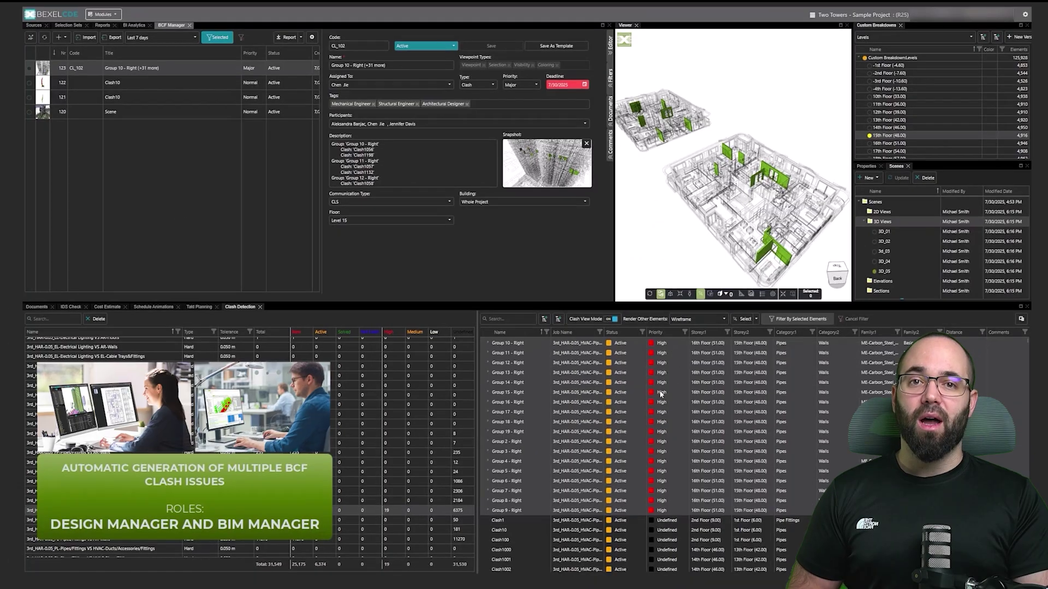
# - Create a separate BCF issue for each selected group and save them with Critical priority
pyautogui.rightClick(642, 397)
pyautogui.moveTo(670, 448)
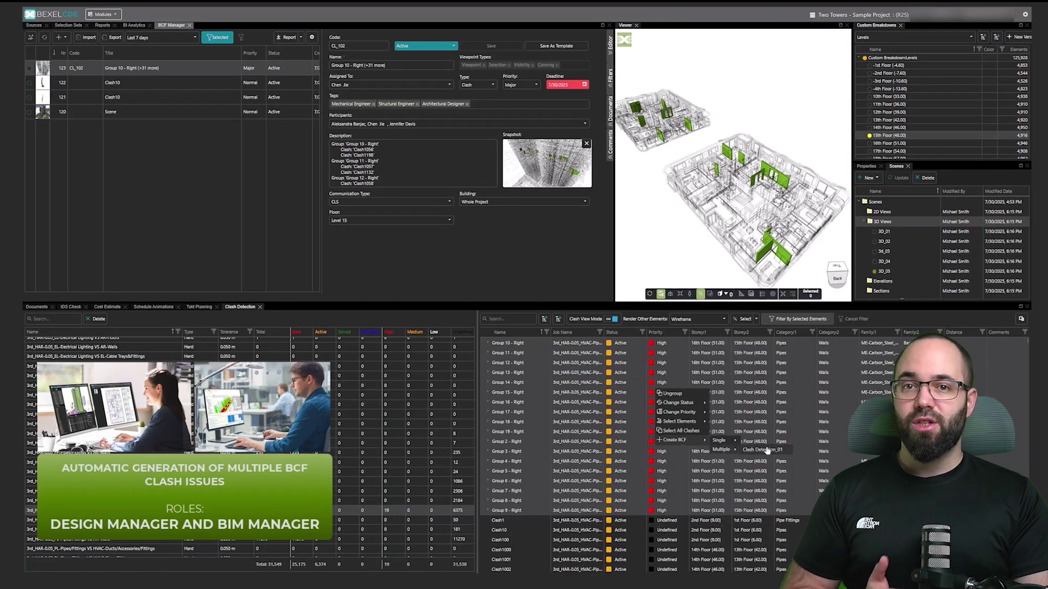
pyautogui.click(764, 450)
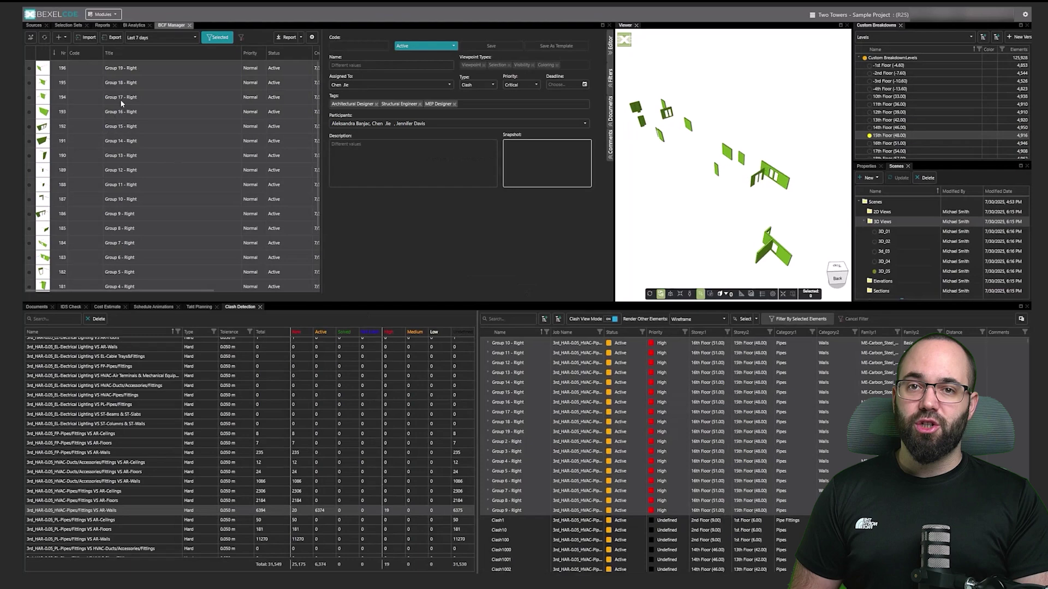
pyautogui.click(490, 45)
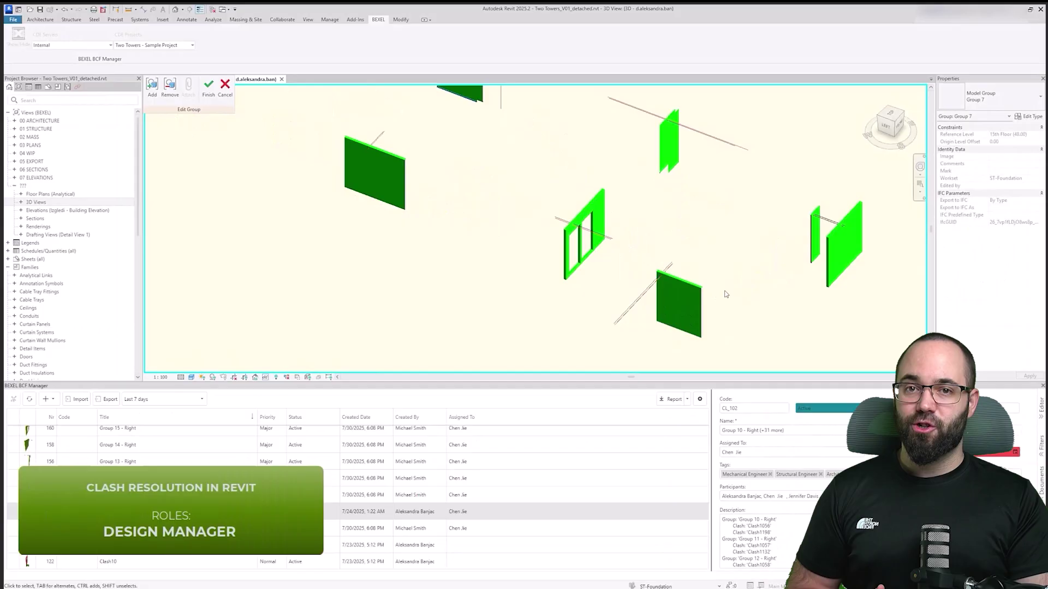
# - Turn to the LEFT view, select the clashing wall and edit its profile
pyautogui.click(885, 126)
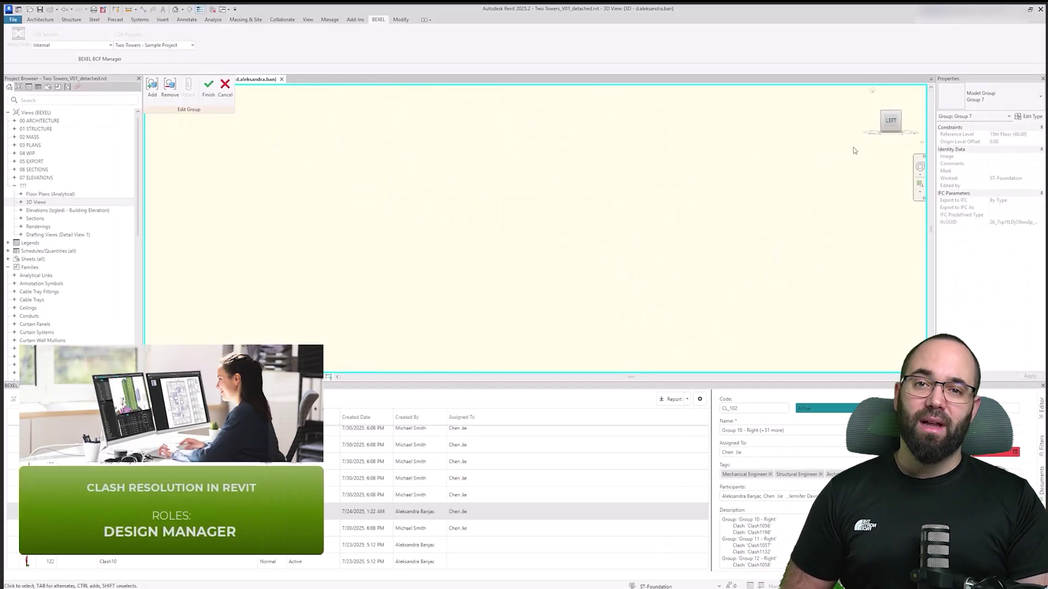
pyautogui.scroll(5, 646, 220)
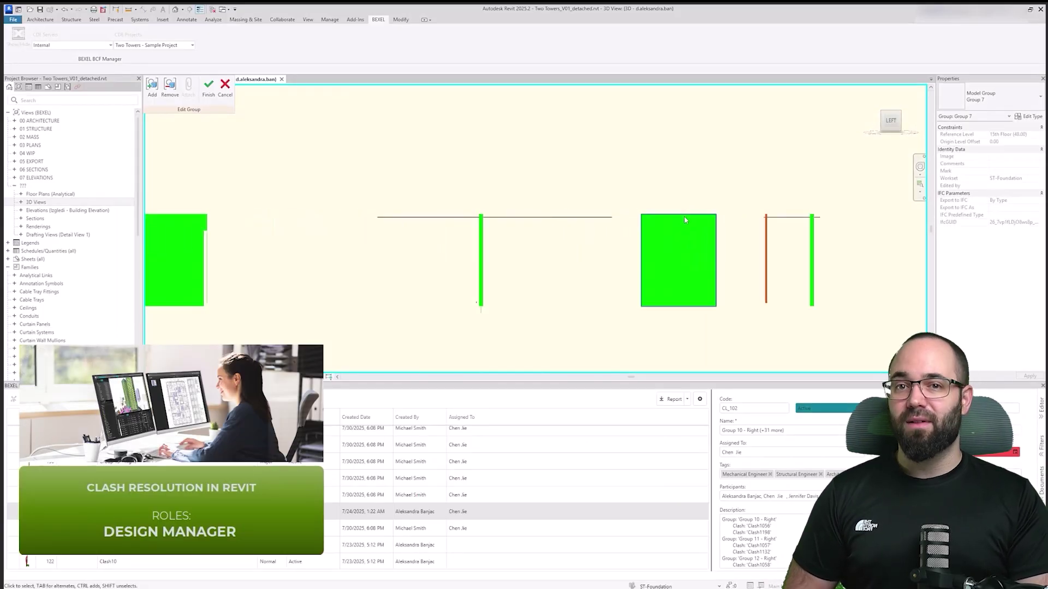
pyautogui.click(656, 216)
pyautogui.scroll(3, 657, 215)
pyautogui.doubleClick(626, 224)
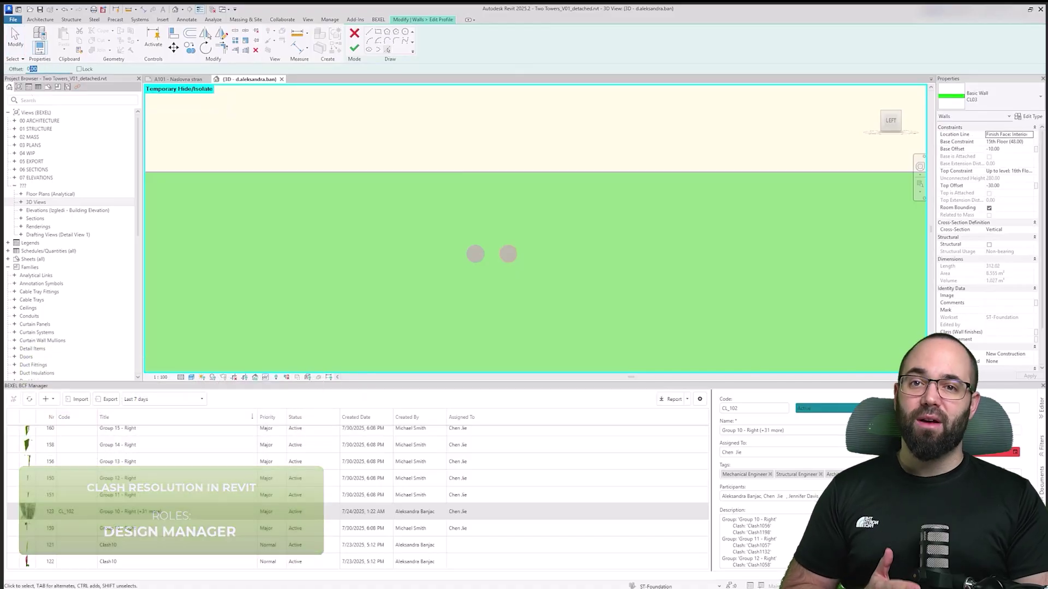
# - Sketch circular openings offset 0.50 around the left and right pipes
pyautogui.press('Return')
pyautogui.scroll(2, 522, 301)
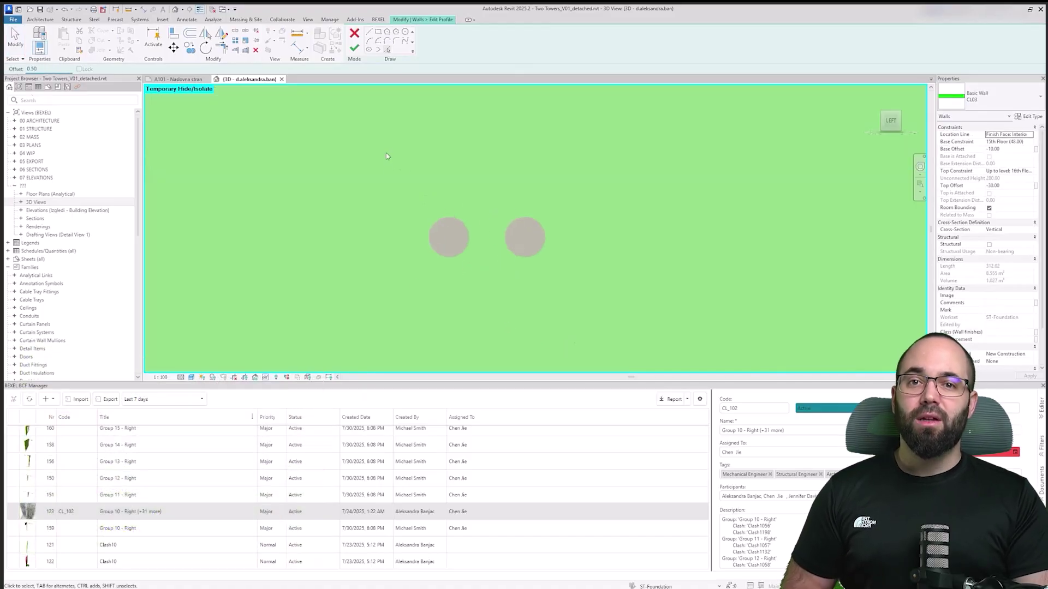
pyautogui.click(447, 211)
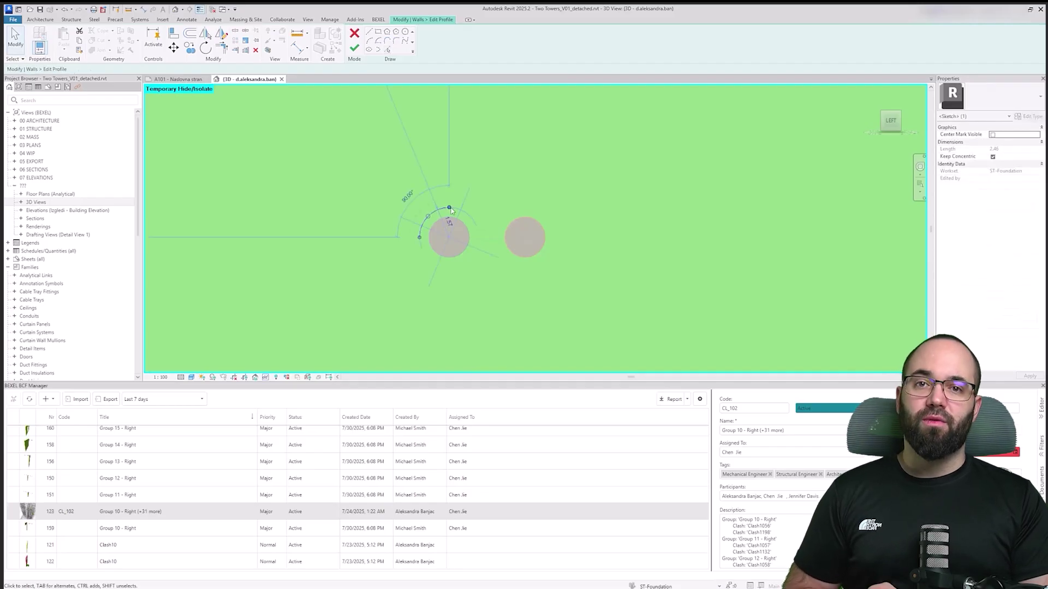
pyautogui.press('Escape')
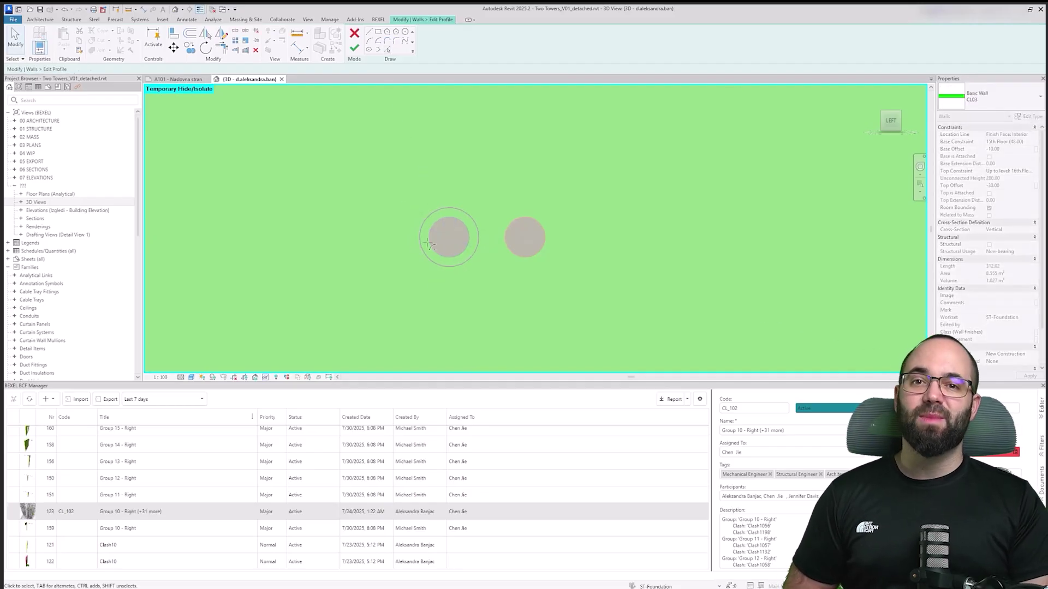
pyautogui.click(429, 245)
pyautogui.press('Escape')
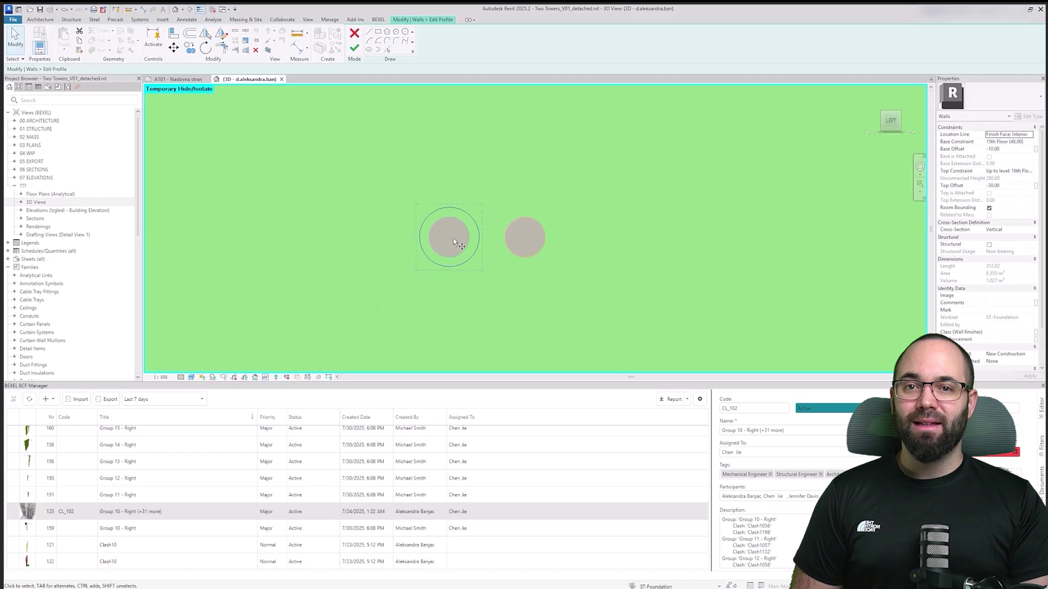
pyautogui.click(525, 237)
pyautogui.click(573, 277)
# - Select the next clashing wall
pyautogui.scroll(-2, 573, 277)
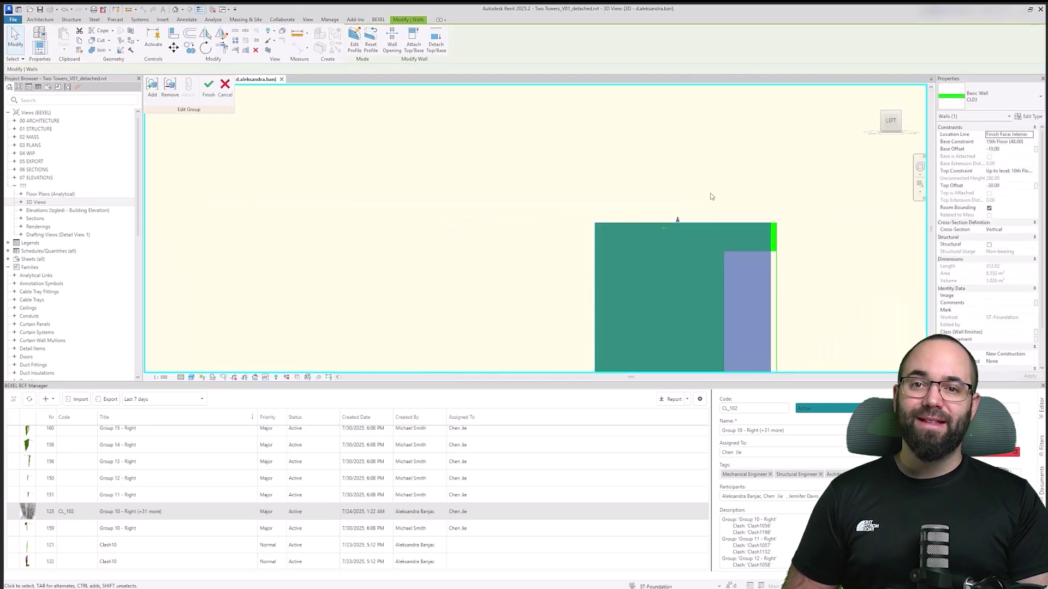
pyautogui.scroll(8, 382, 213)
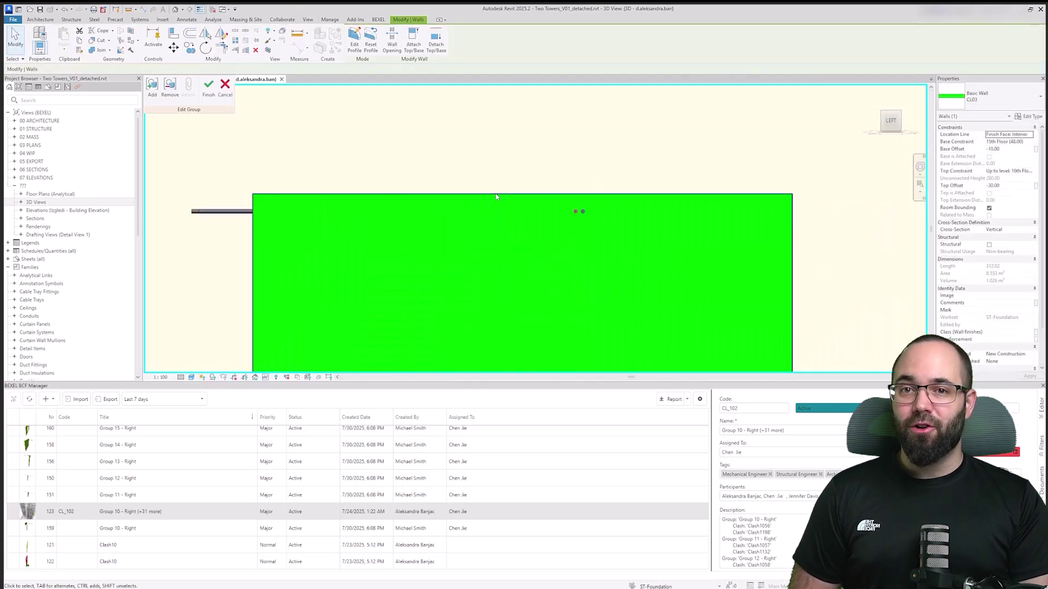
pyautogui.click(382, 214)
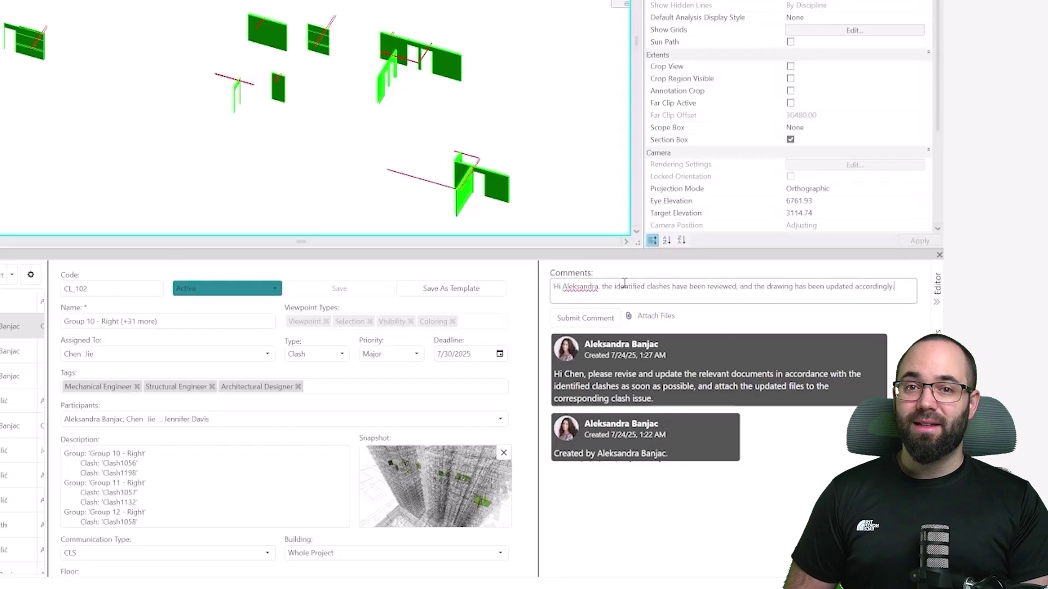
# - Reply on CL_102 with PGD_Two Towers1_S004 and S005 PDFs attached
pyautogui.click(650, 317)
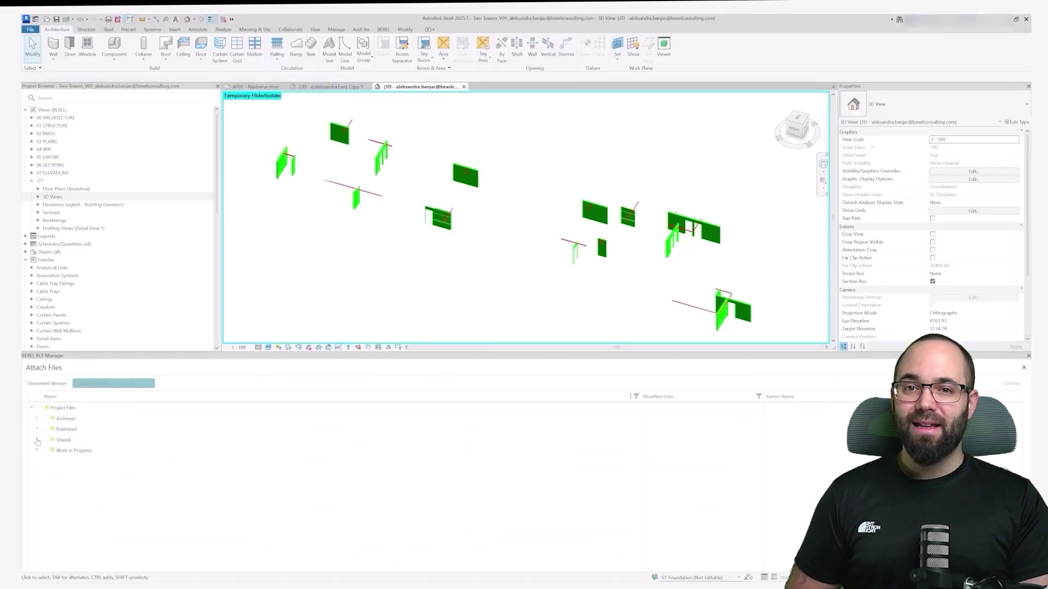
pyautogui.click(37, 439)
pyautogui.click(43, 451)
pyautogui.click(48, 482)
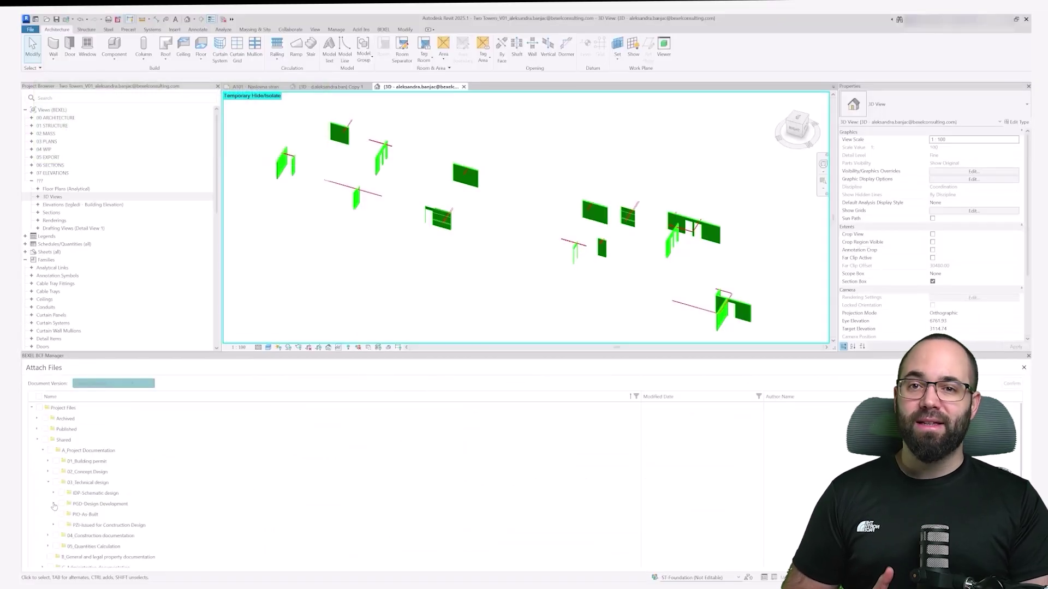
pyautogui.click(53, 503)
pyautogui.scroll(-2, 54, 506)
pyautogui.click(72, 510)
pyautogui.click(71, 520)
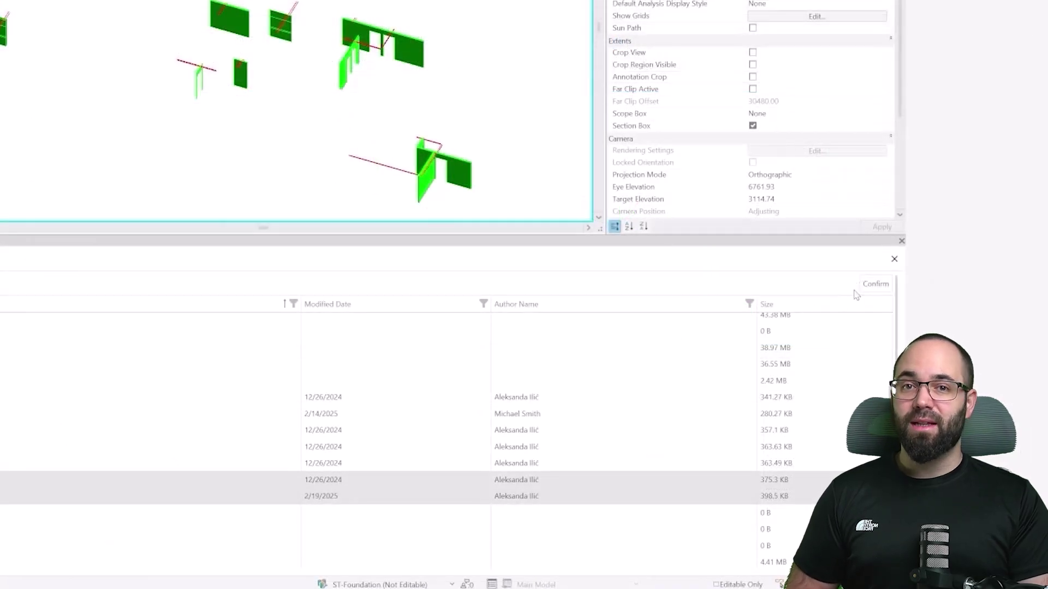
pyautogui.click(874, 285)
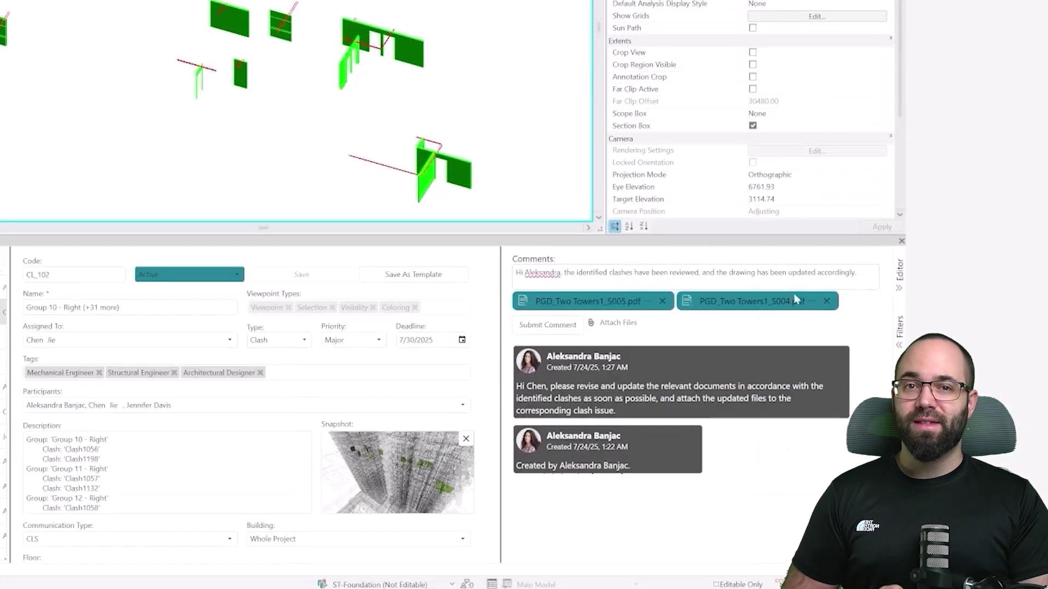
pyautogui.click(548, 326)
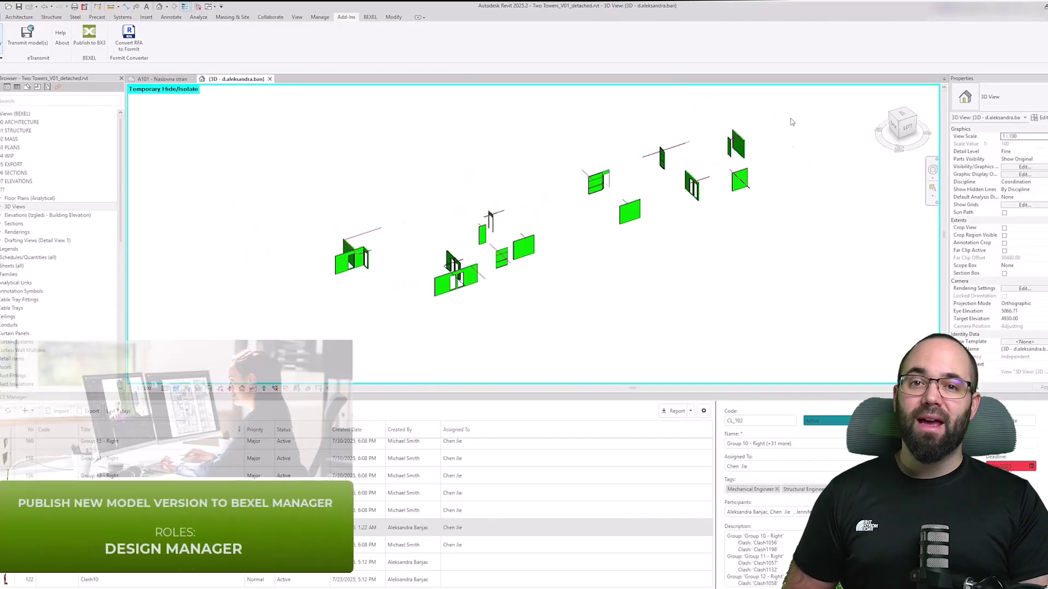
# - Select everything in the 3D view and filter the selection down to 20 walls
pyautogui.moveTo(311, 117); pyautogui.dragTo(764, 316)
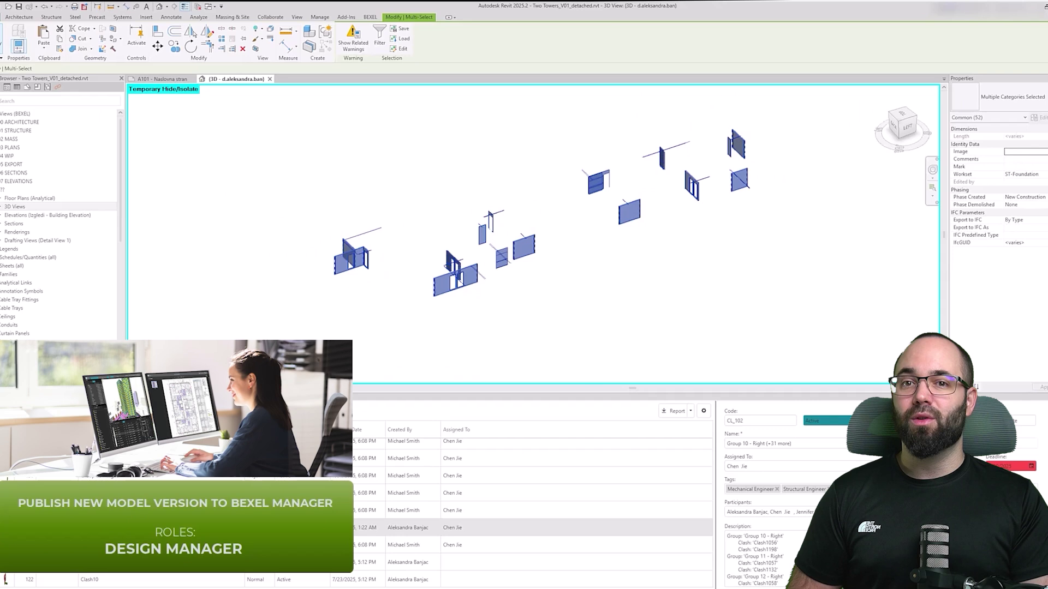
pyautogui.click(379, 36)
pyautogui.click(457, 250)
pyautogui.click(498, 371)
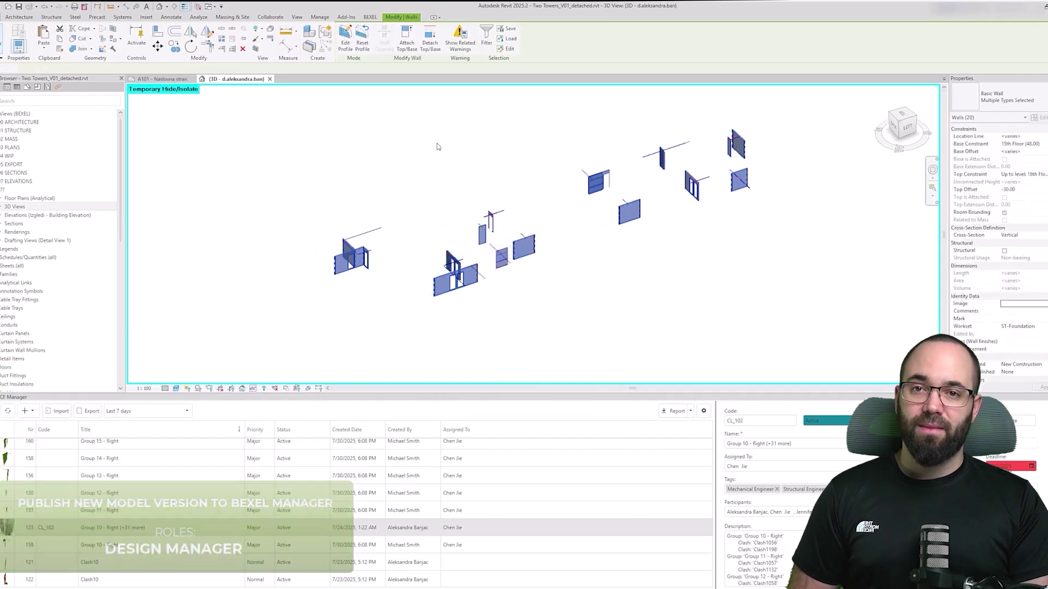
pyautogui.click(346, 17)
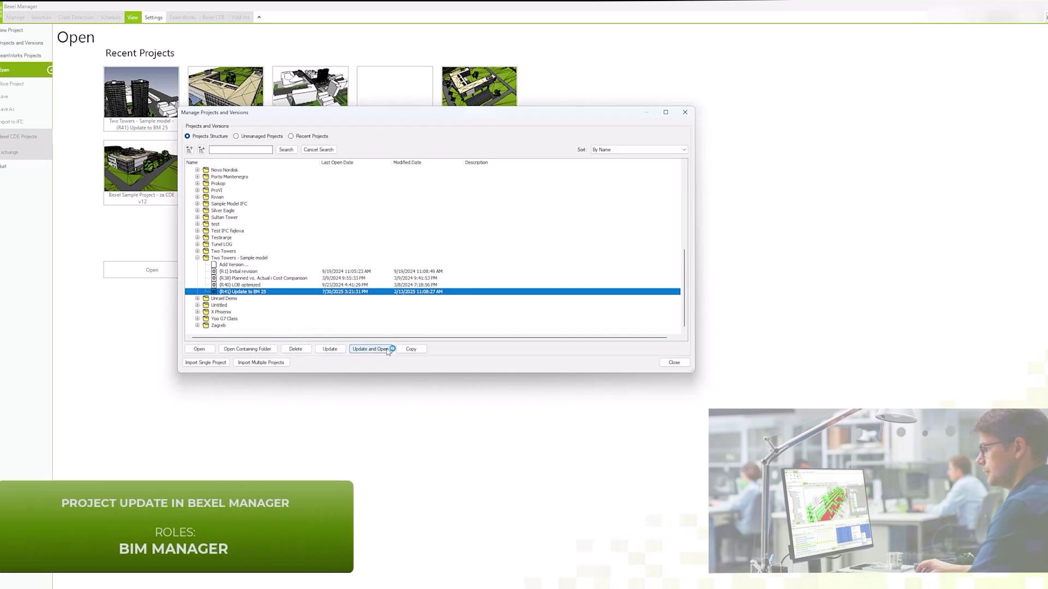
# - Create an updated version named '(R41) Update to BM 25 - clashes resolved' and start the update
pyautogui.click(388, 349)
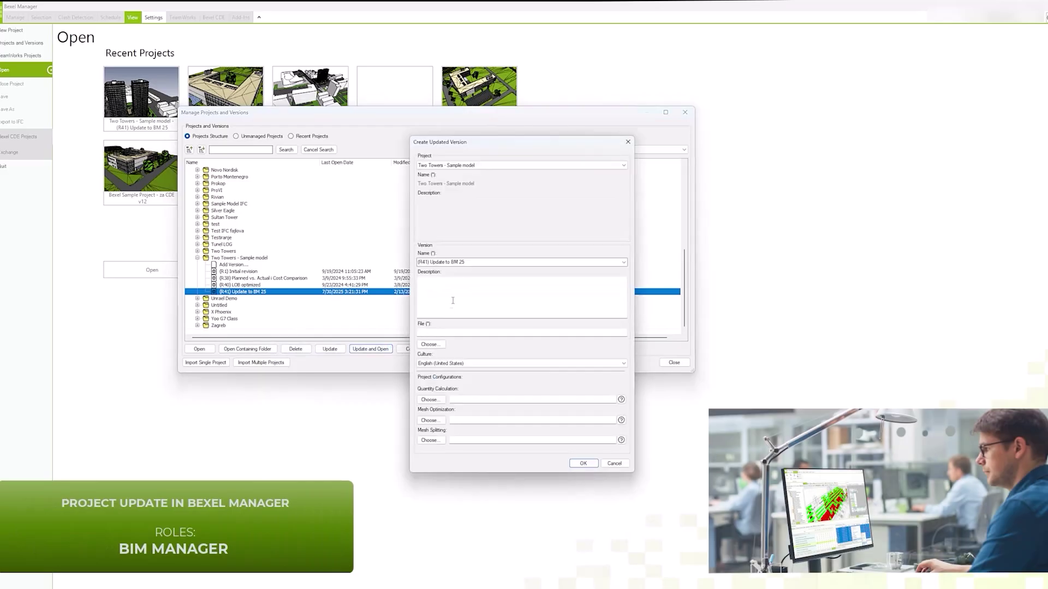
pyautogui.click(481, 261)
pyautogui.write('- clashes resolved')
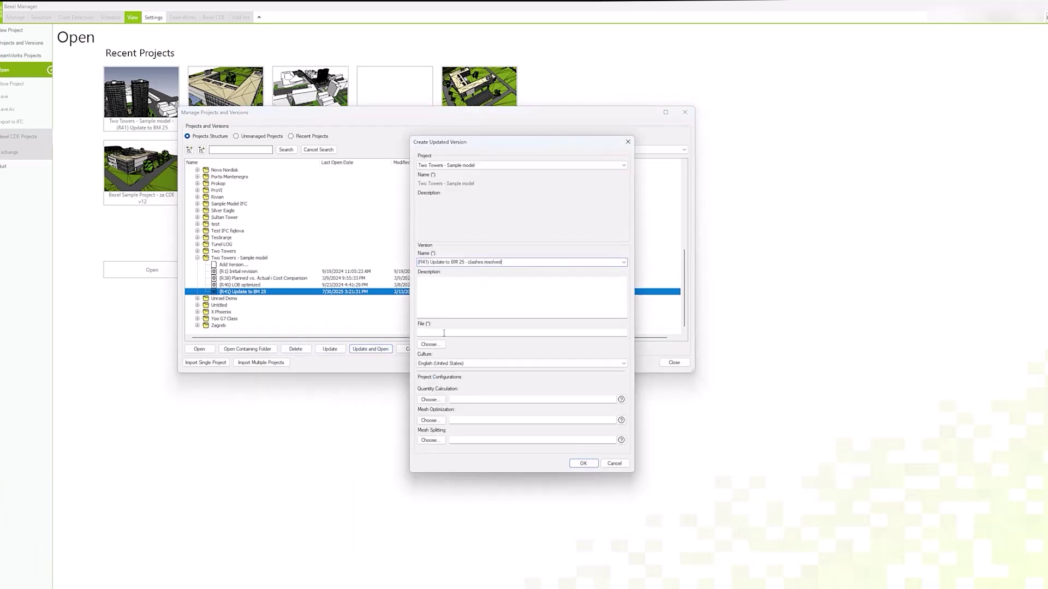
pyautogui.click(431, 344)
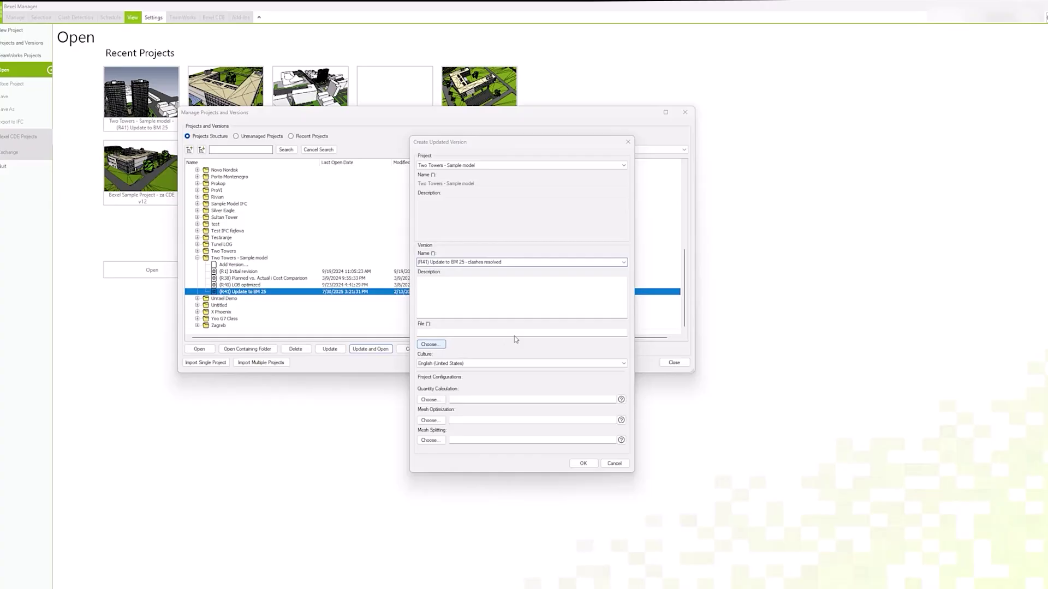
pyautogui.press('Escape')
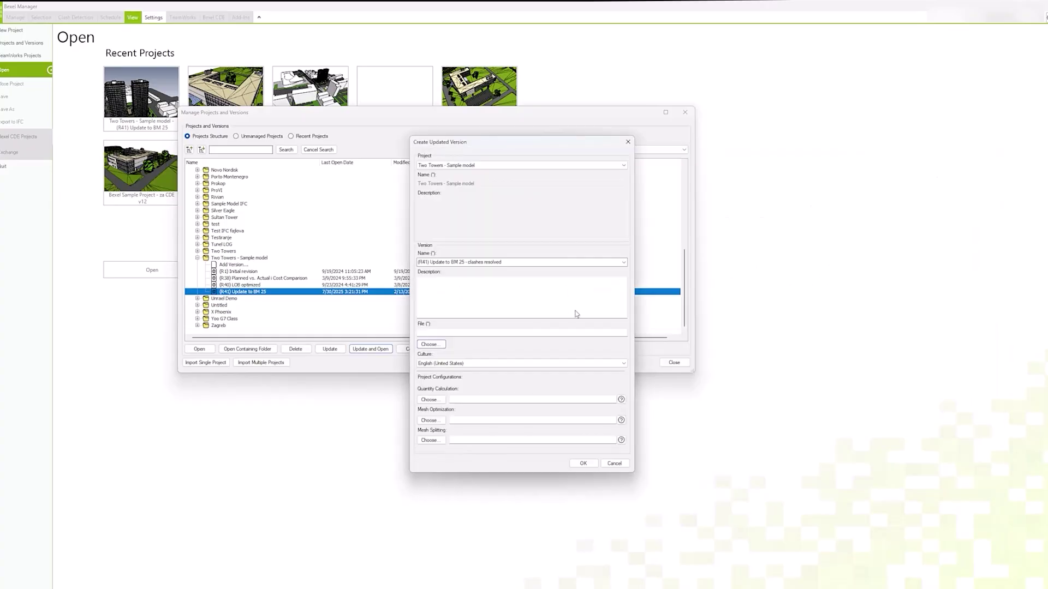
pyautogui.click(582, 464)
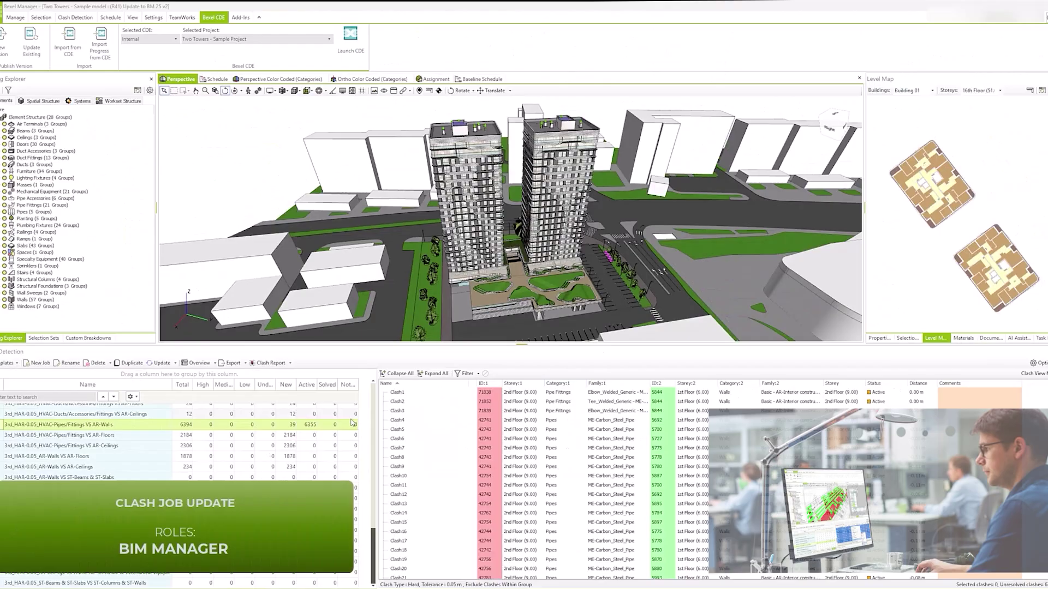
# - Rerun the HVAC-Pipes/Fittings VS AR-Walls clash job, now yielding 6,355 clashes
pyautogui.click(158, 363)
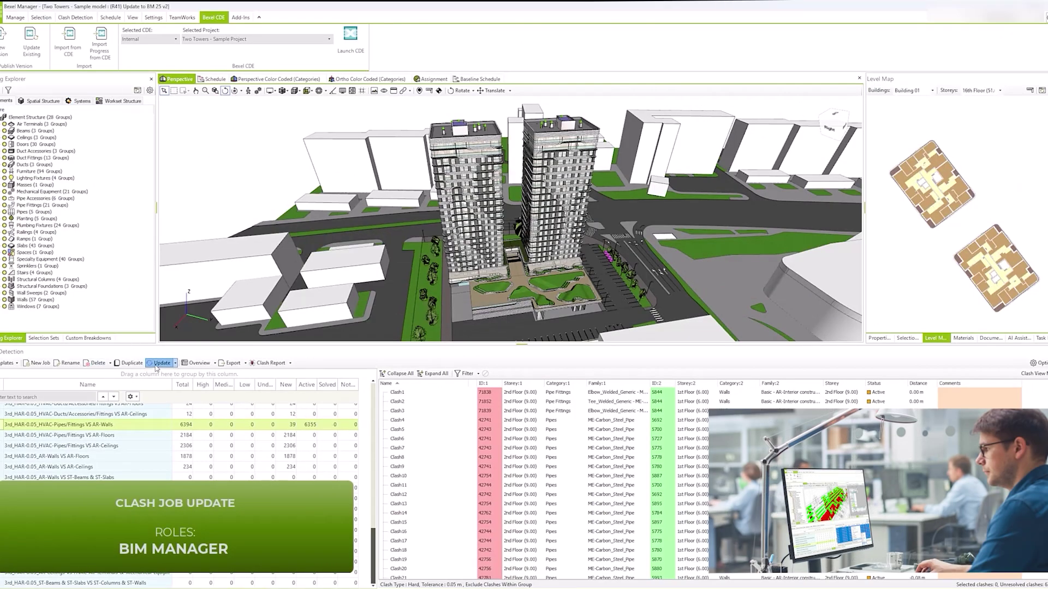
pyautogui.click(347, 422)
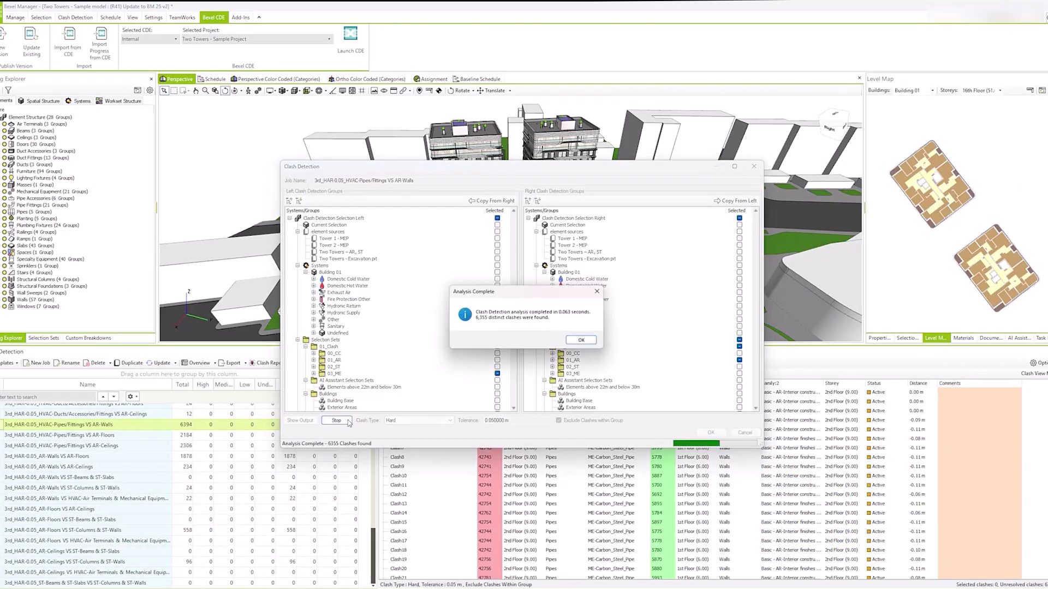
pyautogui.click(580, 339)
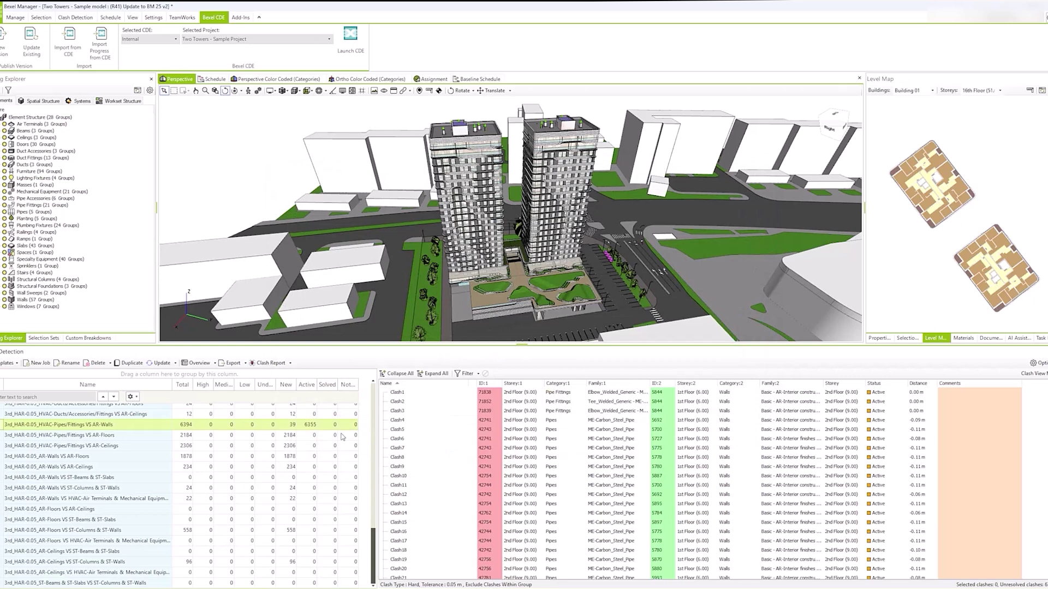
# - Sort clashes by status, view solved Clash1095, and advance the CDE update wizard
pyautogui.click(876, 383)
pyautogui.click(567, 438)
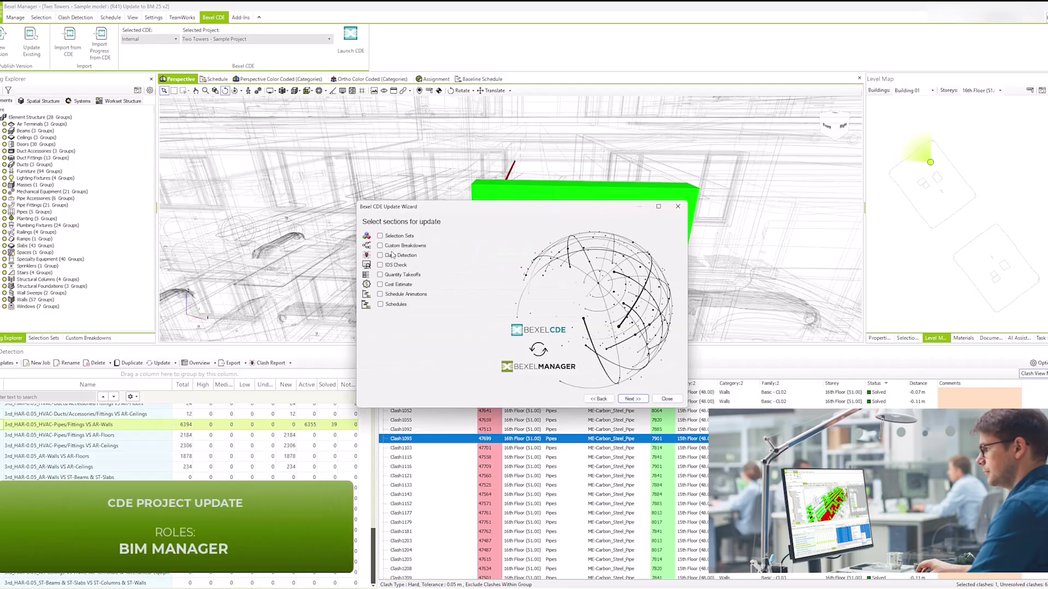
pyautogui.click(624, 397)
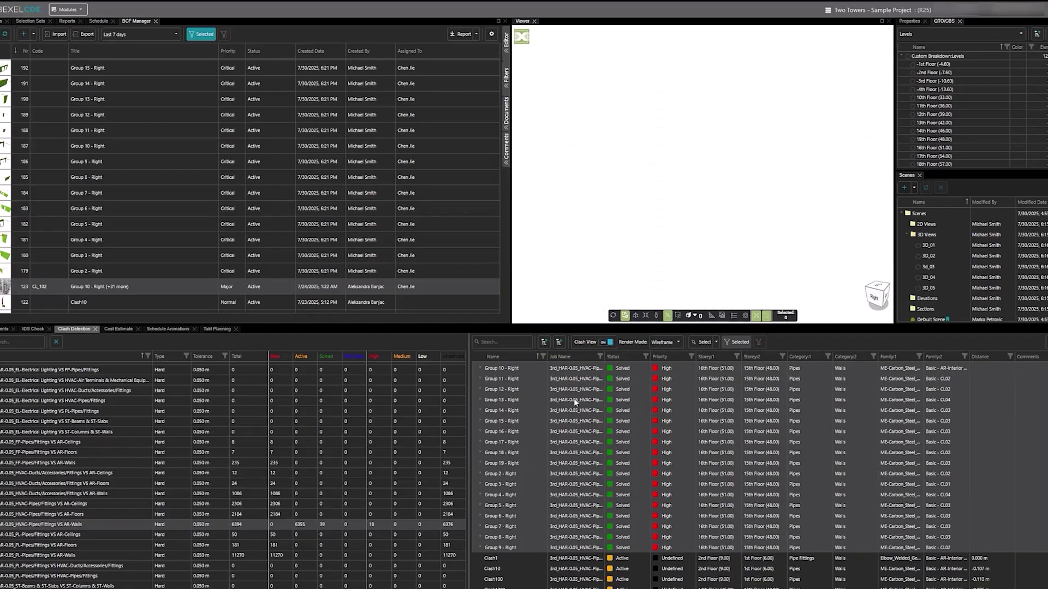
# - Zoom to a clash and the Group 3 - Right issue, then filter storeys to the 14th–16th Floors
pyautogui.click(565, 391)
pyautogui.click(579, 483)
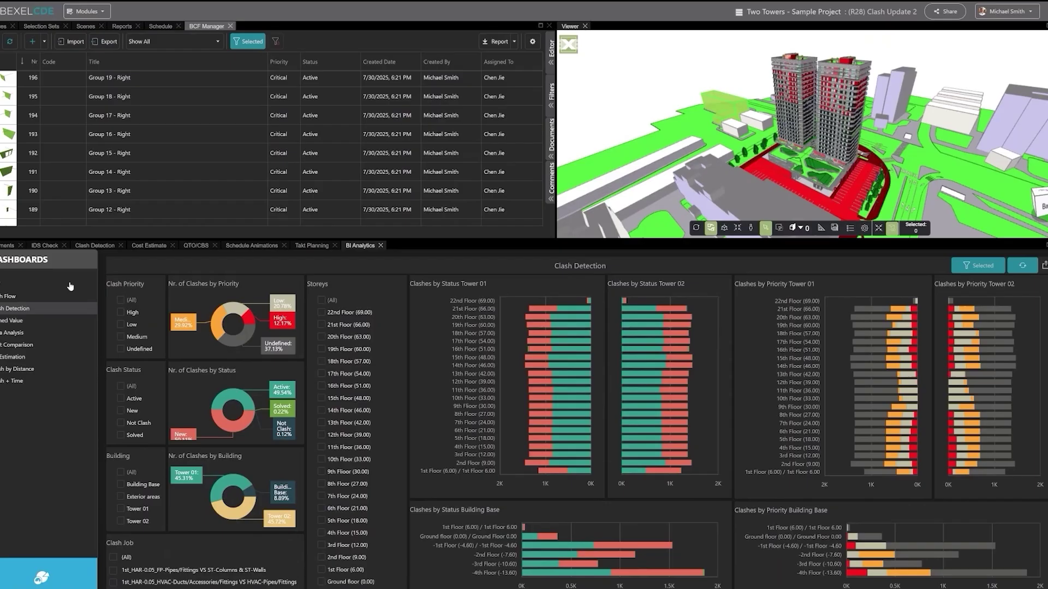
pyautogui.click(322, 386)
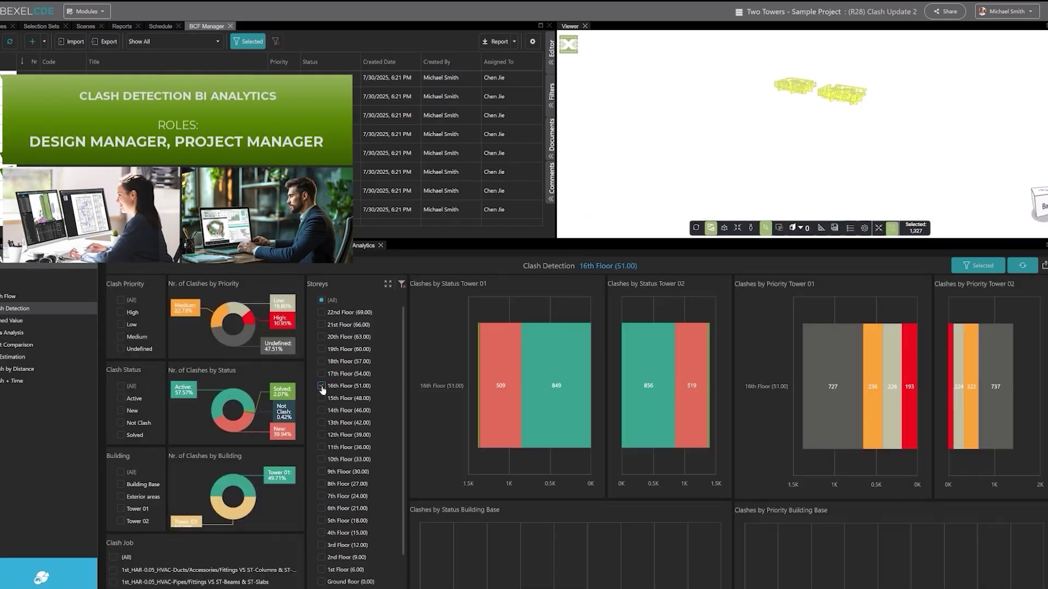
pyautogui.click(322, 399)
pyautogui.click(321, 410)
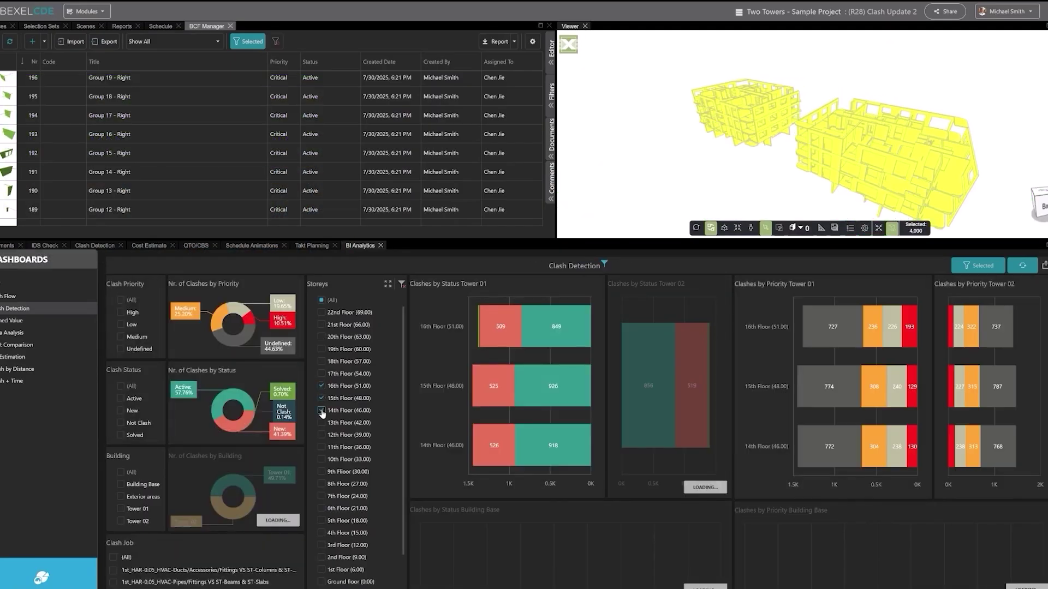
# - Filter clashes to Active status and High priority, briefly checking Medium priority and Solved status
pyautogui.click(120, 398)
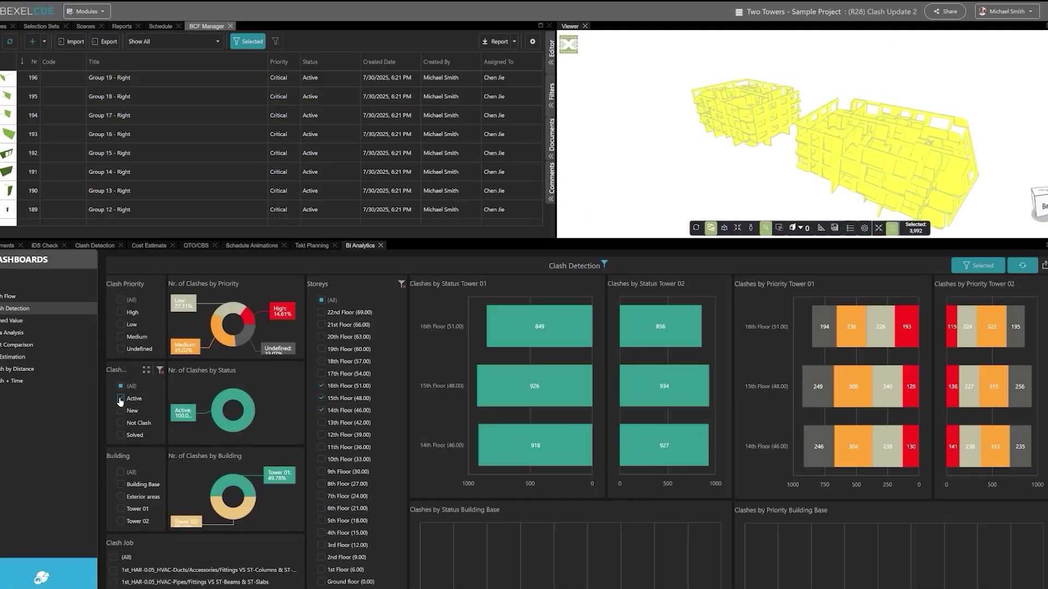
pyautogui.click(121, 313)
pyautogui.click(120, 338)
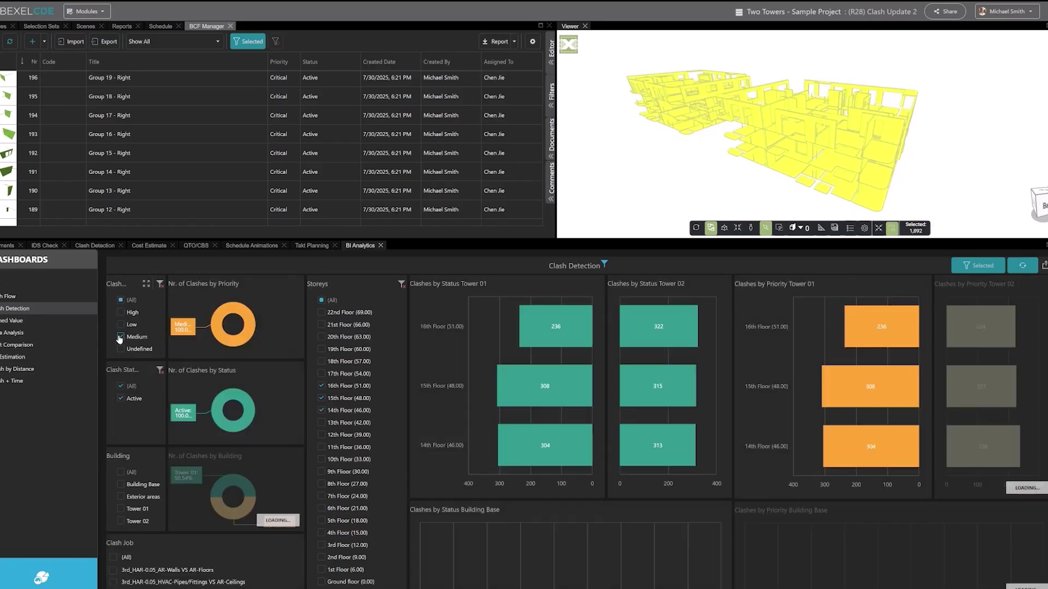
pyautogui.click(120, 337)
pyautogui.click(121, 435)
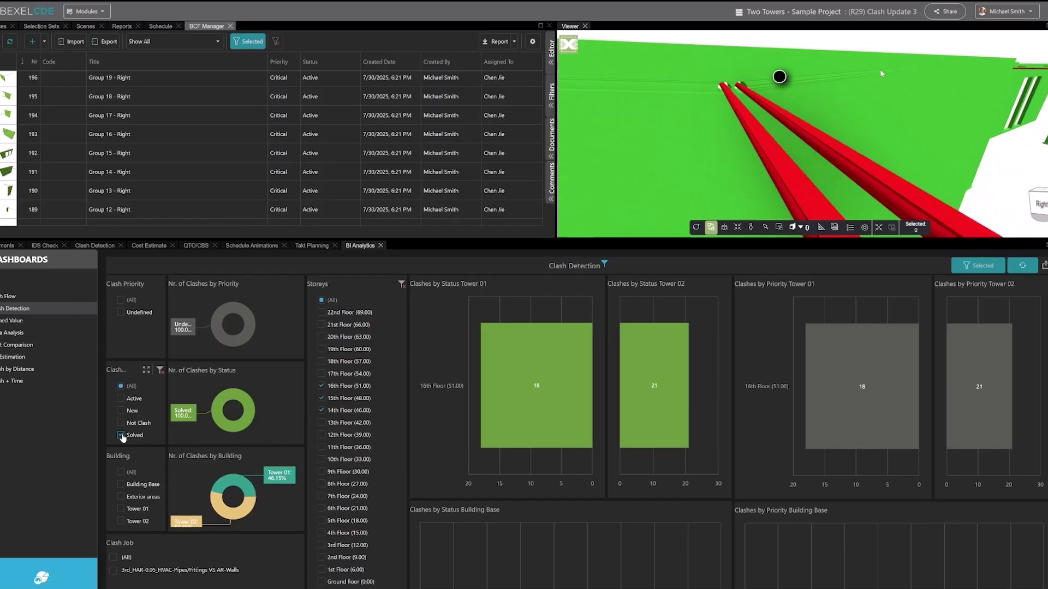
pyautogui.click(121, 435)
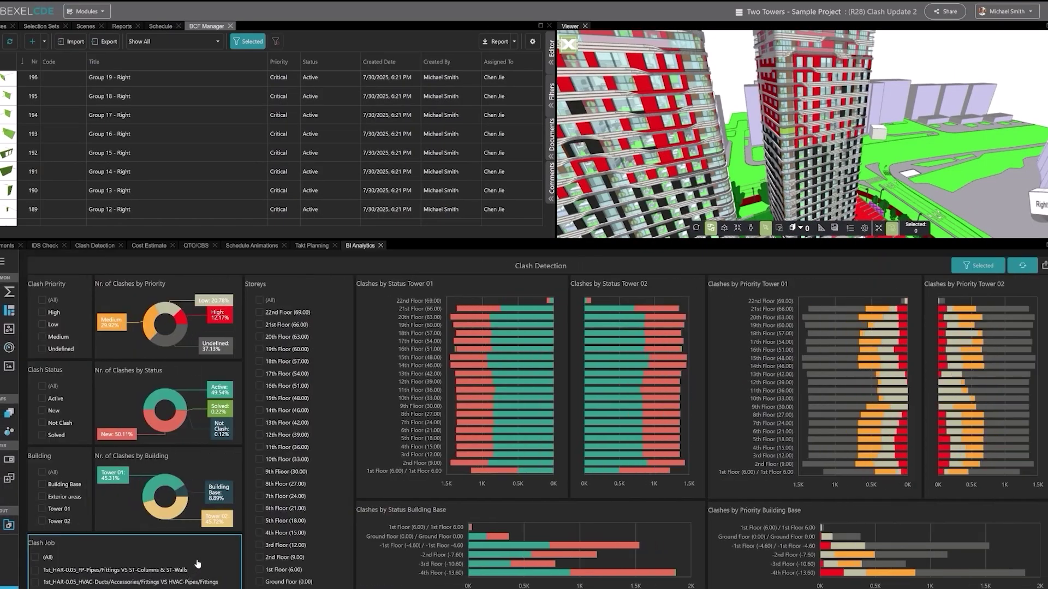
# - Rebind the Clash Job chart's dimension field so it groups clashes by company
pyautogui.click(198, 564)
pyautogui.click(252, 502)
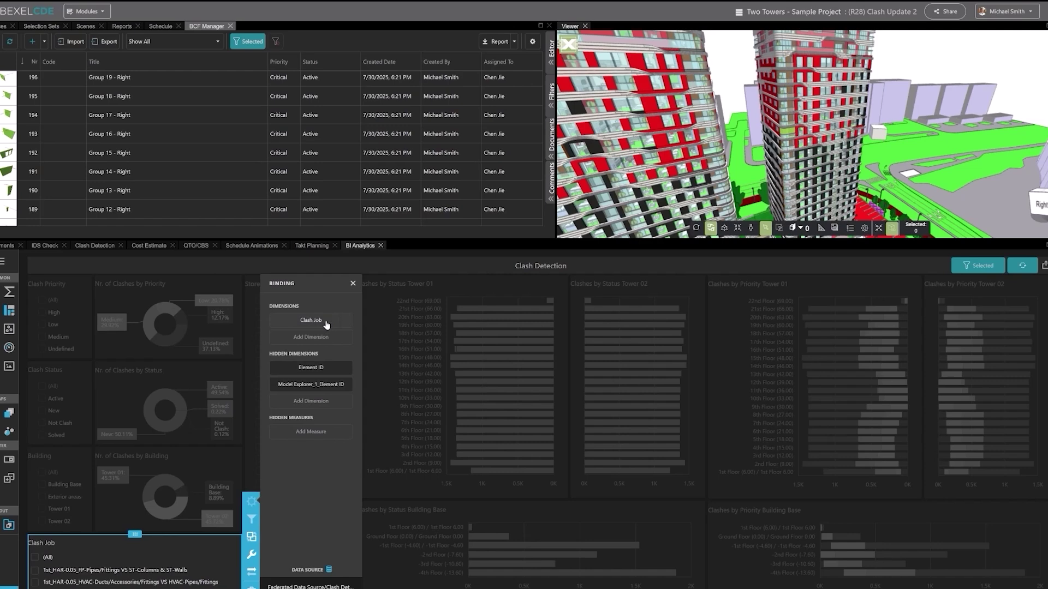
pyautogui.click(304, 320)
pyautogui.scroll(-5, 412, 377)
pyautogui.click(415, 431)
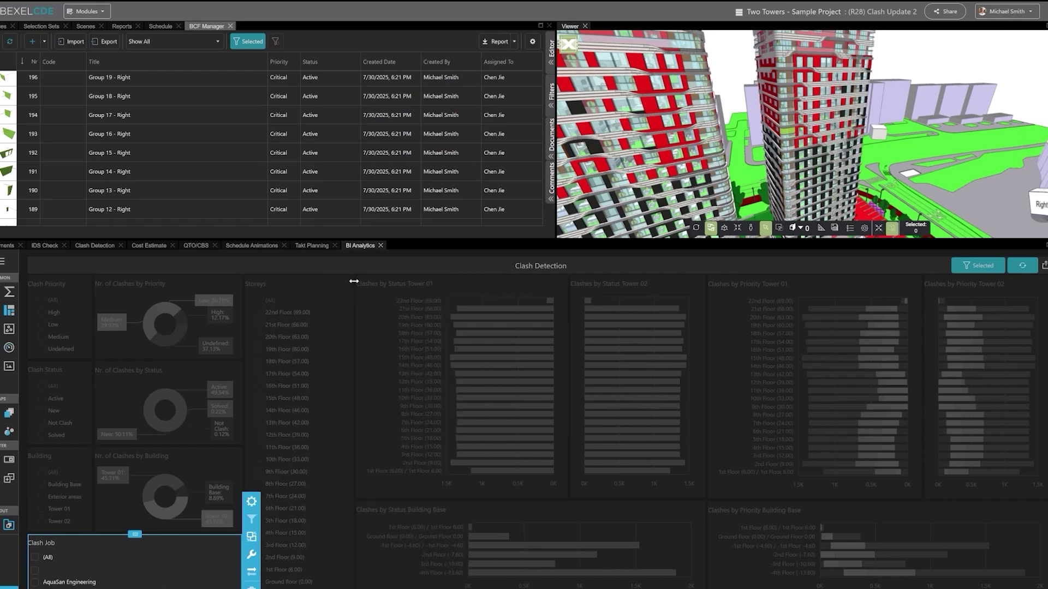
pyautogui.click(557, 474)
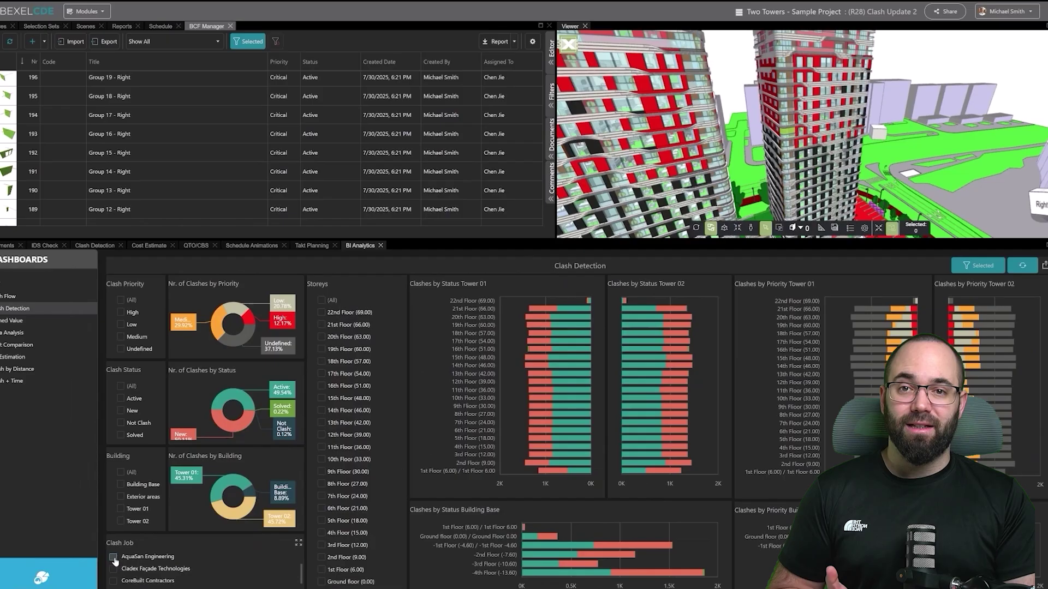
# - Filter the dashboard to AquaSan Engineering's High-priority clashes on a single storey
pyautogui.click(113, 557)
pyautogui.click(121, 312)
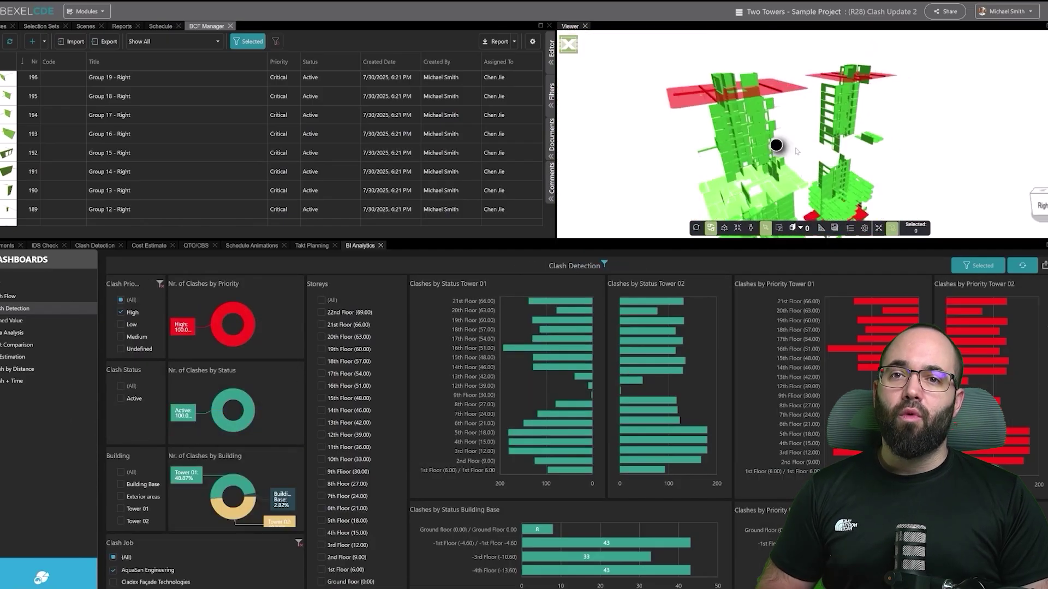
pyautogui.scroll(5, 792, 142)
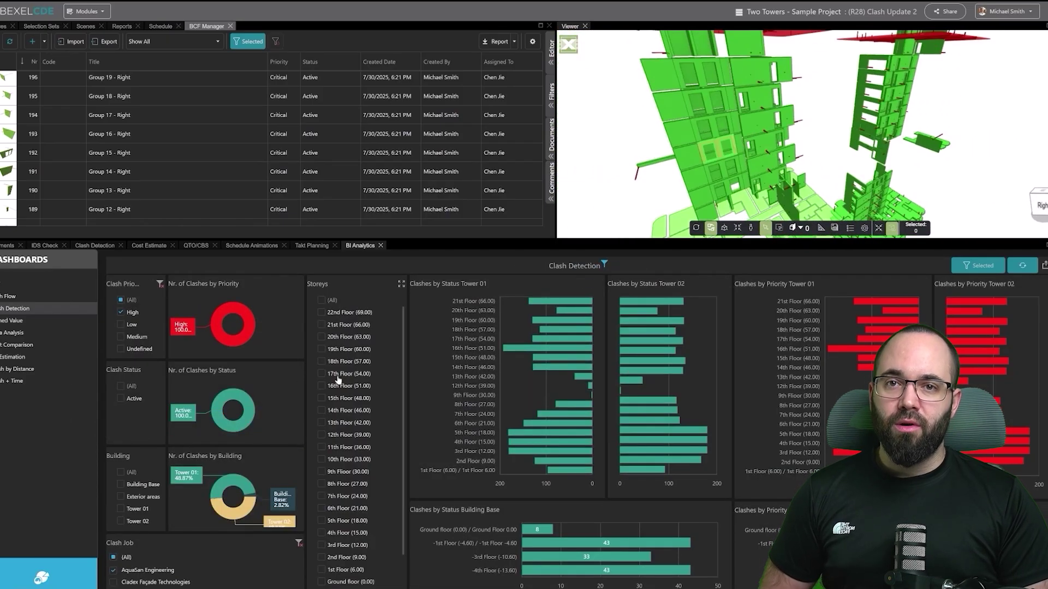
pyautogui.click(337, 376)
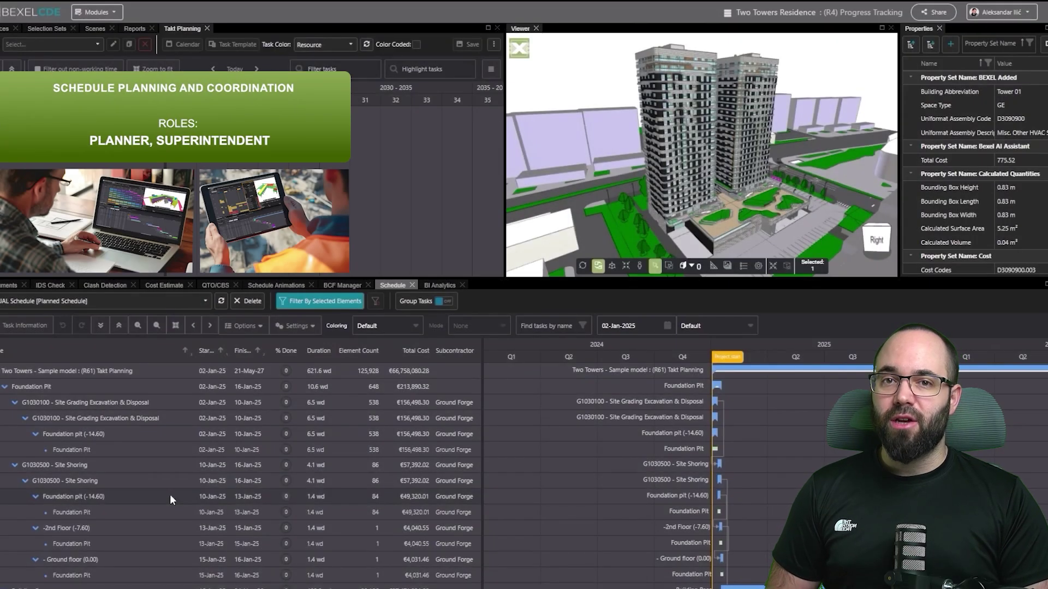
# - Colour the schedule by Task Colors and set the colouring mode to Bars only
pyautogui.click(412, 327)
pyautogui.click(382, 364)
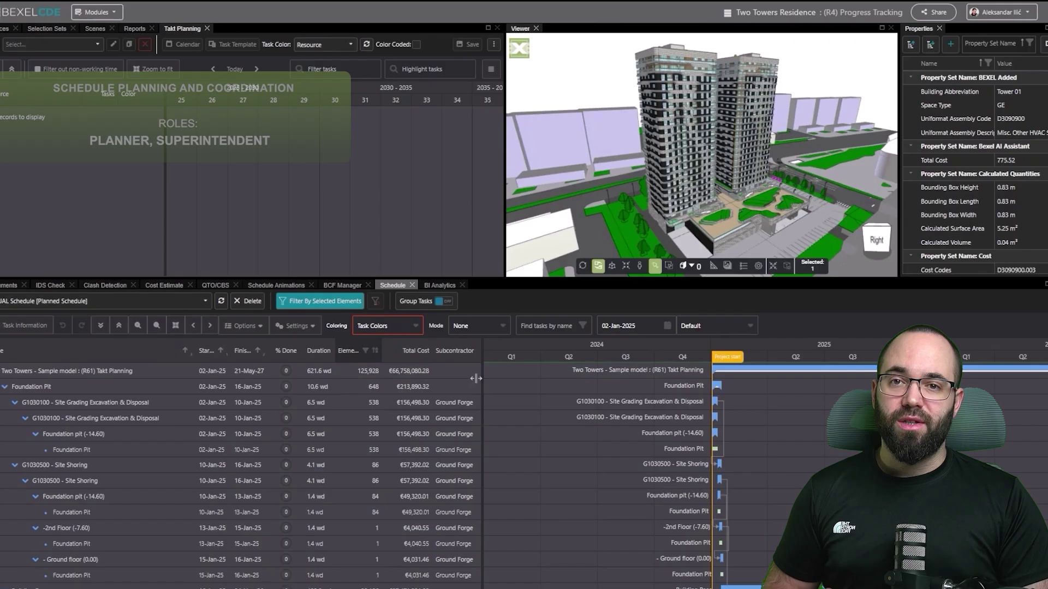
pyautogui.click(503, 328)
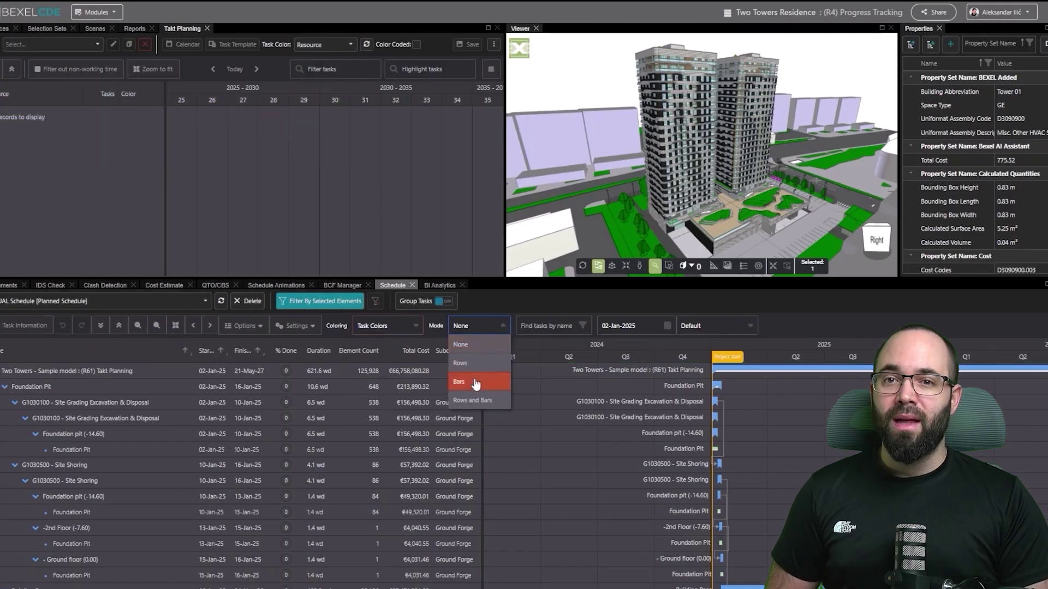
pyautogui.click(473, 400)
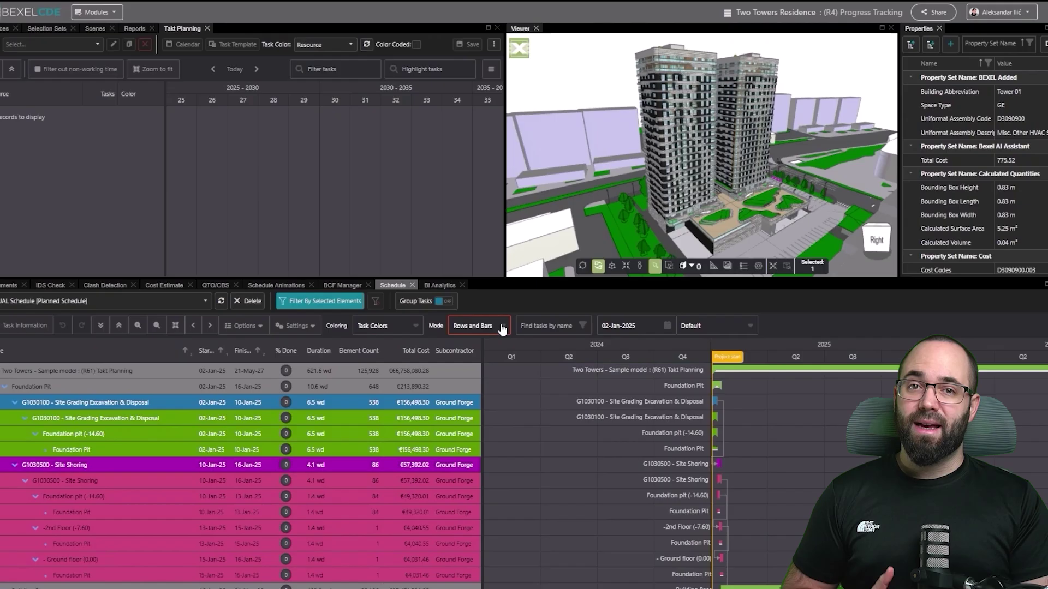
pyautogui.click(502, 327)
pyautogui.click(460, 385)
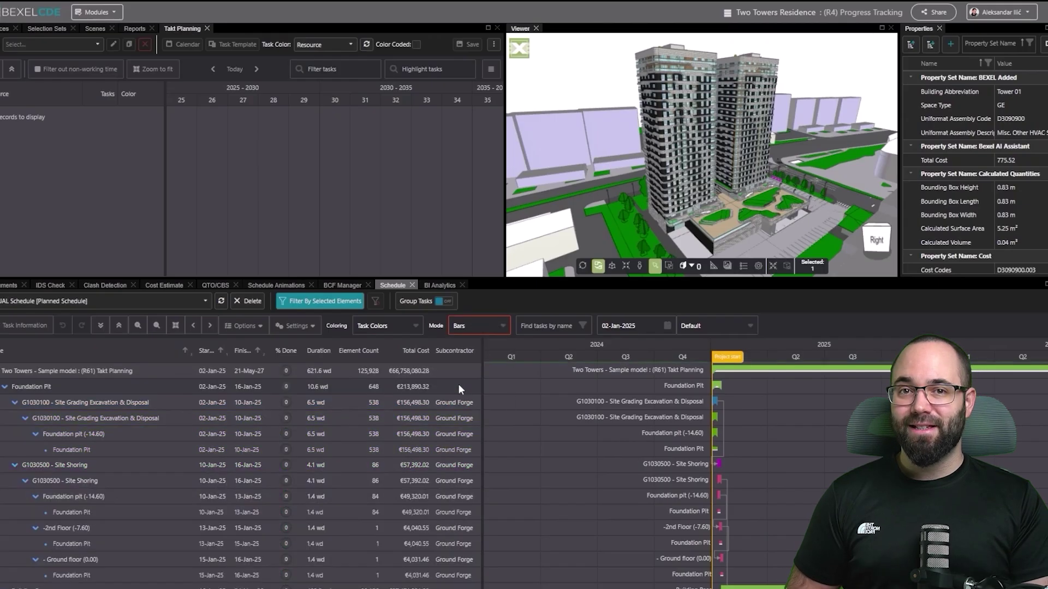
# - Turn on baseline display and pan the Gantt to the days around project start
pyautogui.click(243, 326)
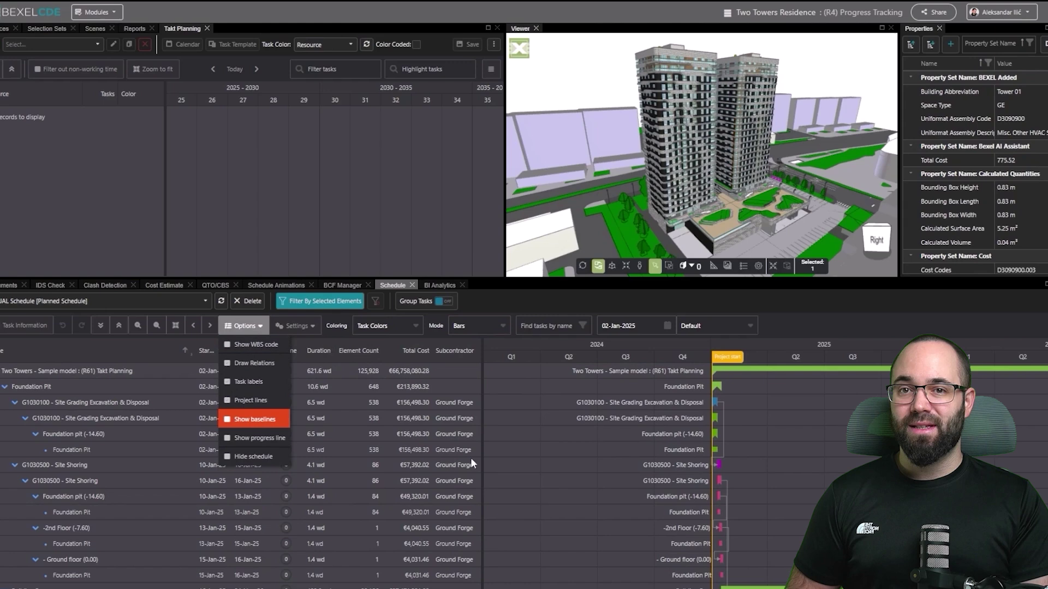
pyautogui.click(242, 421)
pyautogui.scroll(5, 660, 473)
pyautogui.moveTo(660, 473); pyautogui.dragTo(516, 490)
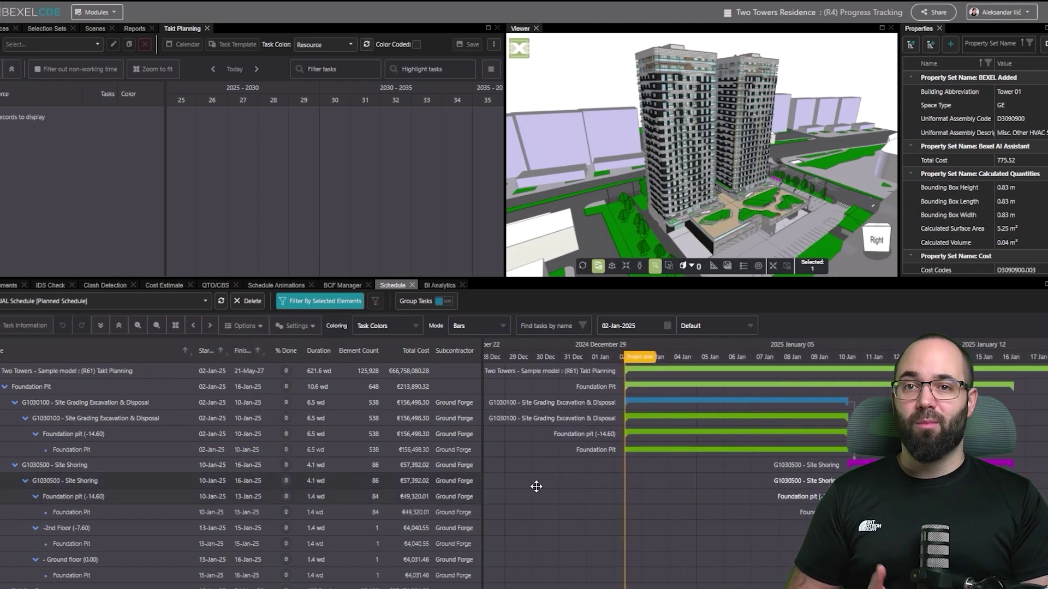
# - Turn on task grouping, collapse the Gantt, and use Parent Task Level 3 as the task name
pyautogui.click(443, 301)
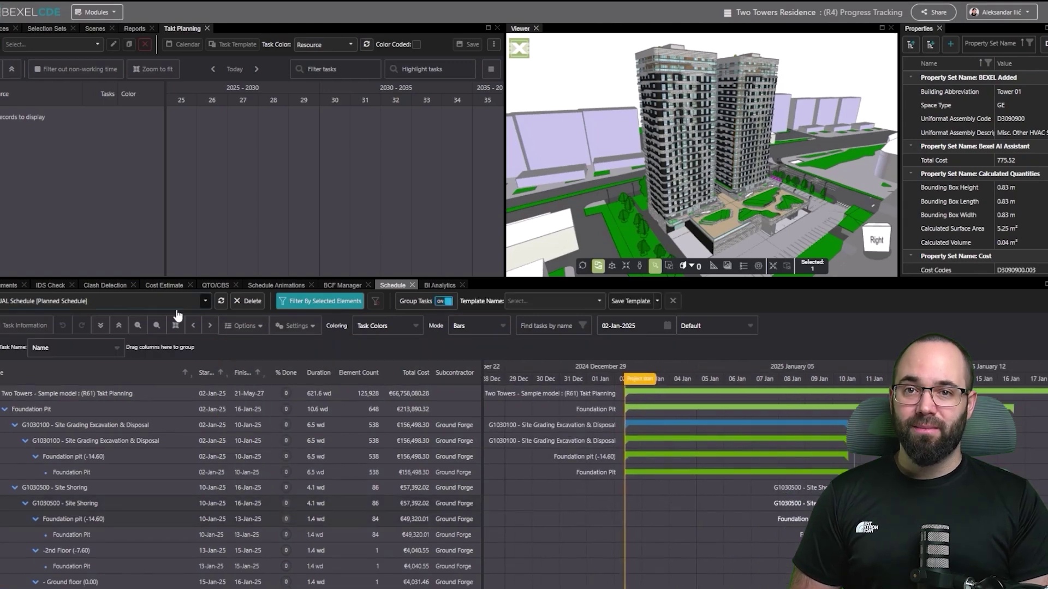
pyautogui.click(77, 348)
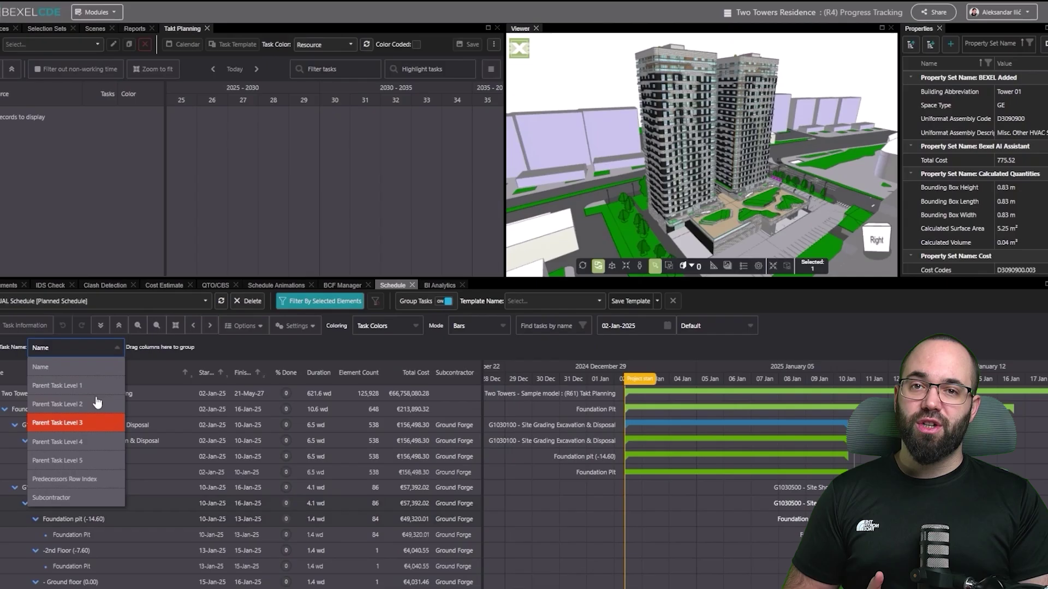
pyautogui.click(118, 352)
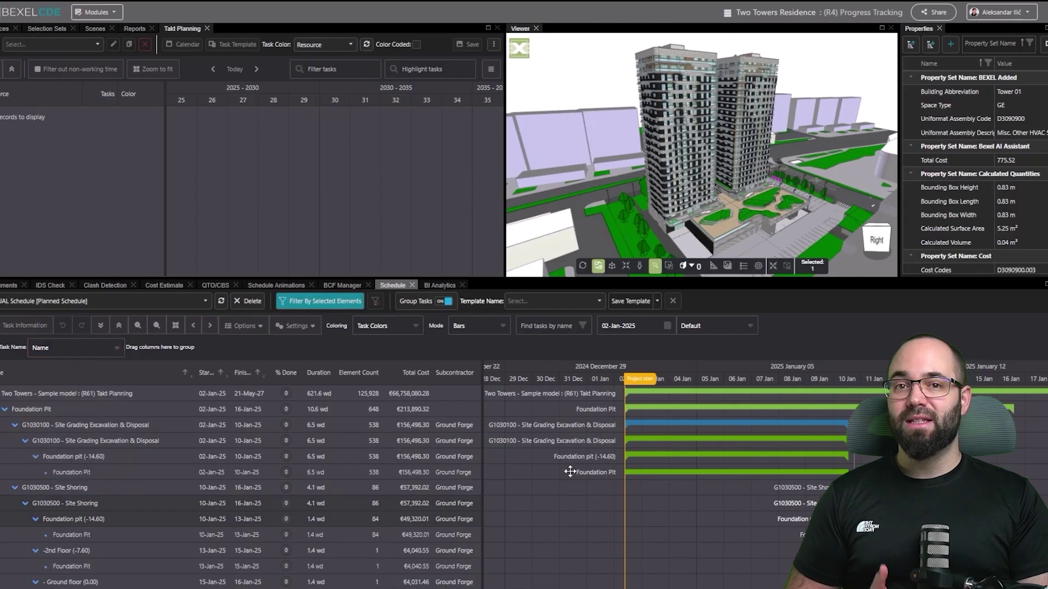
pyautogui.click(486, 496)
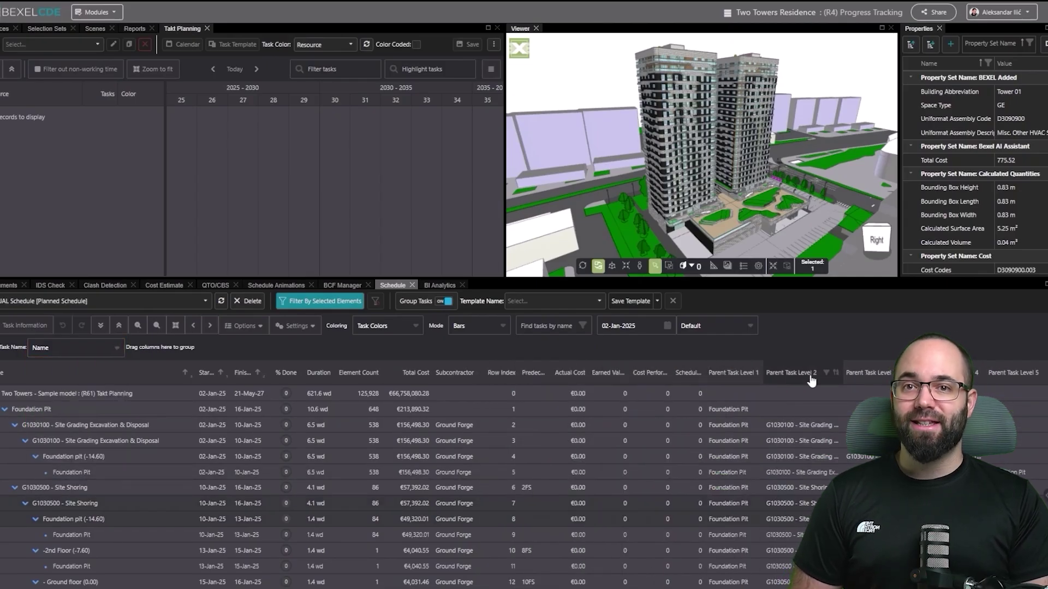
pyautogui.click(119, 349)
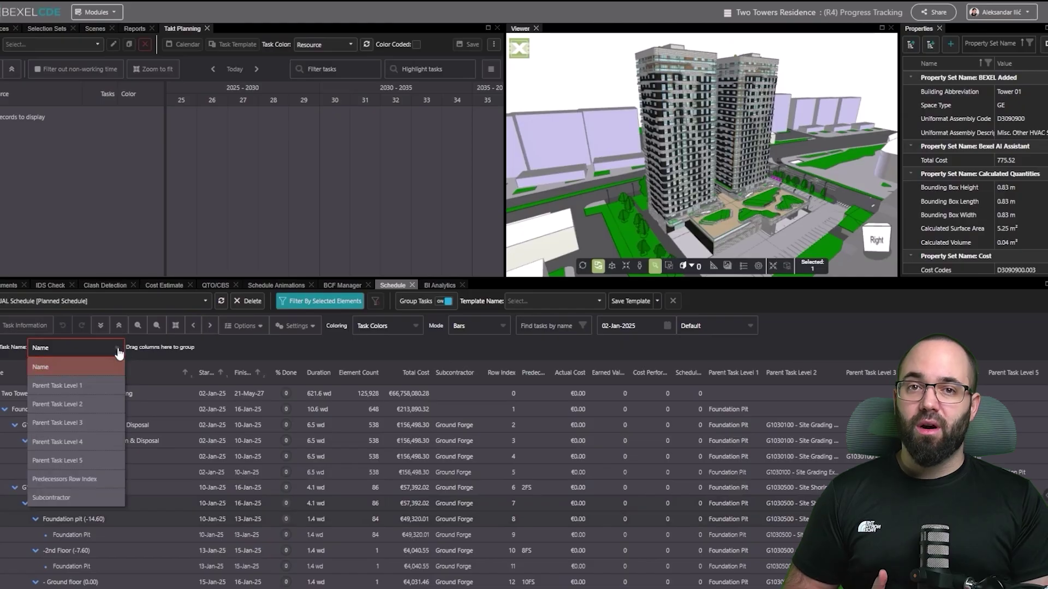
pyautogui.click(80, 421)
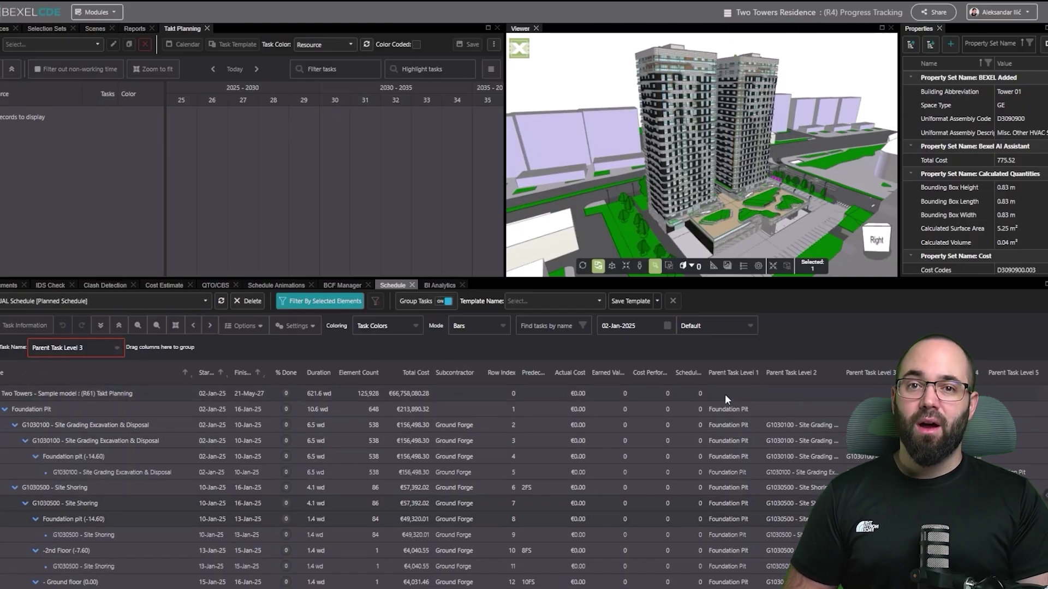
# - Group by Parent Task Levels 1, 4 and 5, sort by start date, and save as template 'Standard'
pyautogui.moveTo(730, 372); pyautogui.dragTo(221, 349)
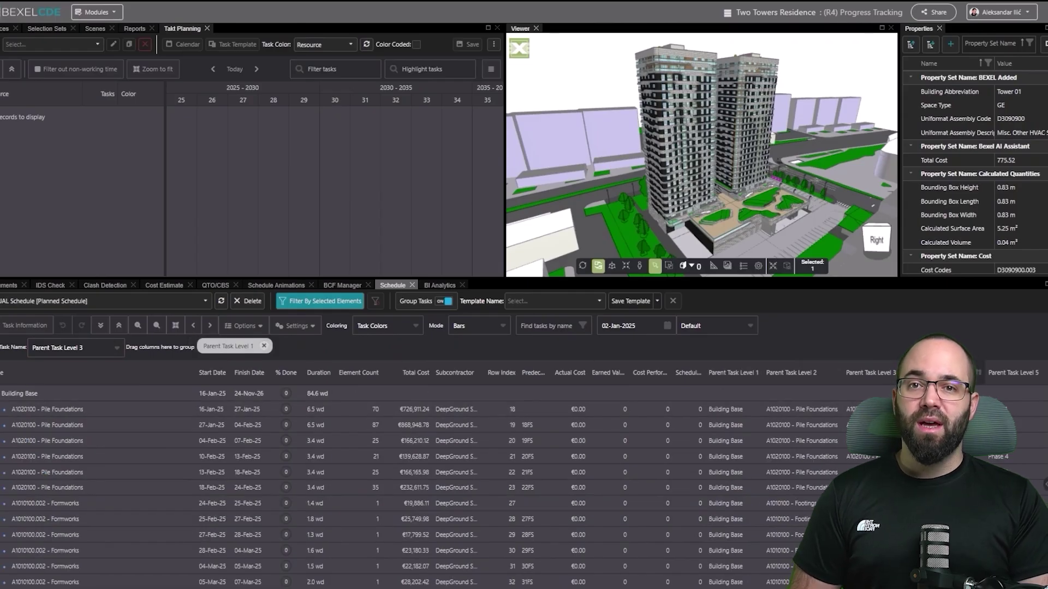
pyautogui.moveTo(791, 373); pyautogui.dragTo(301, 349)
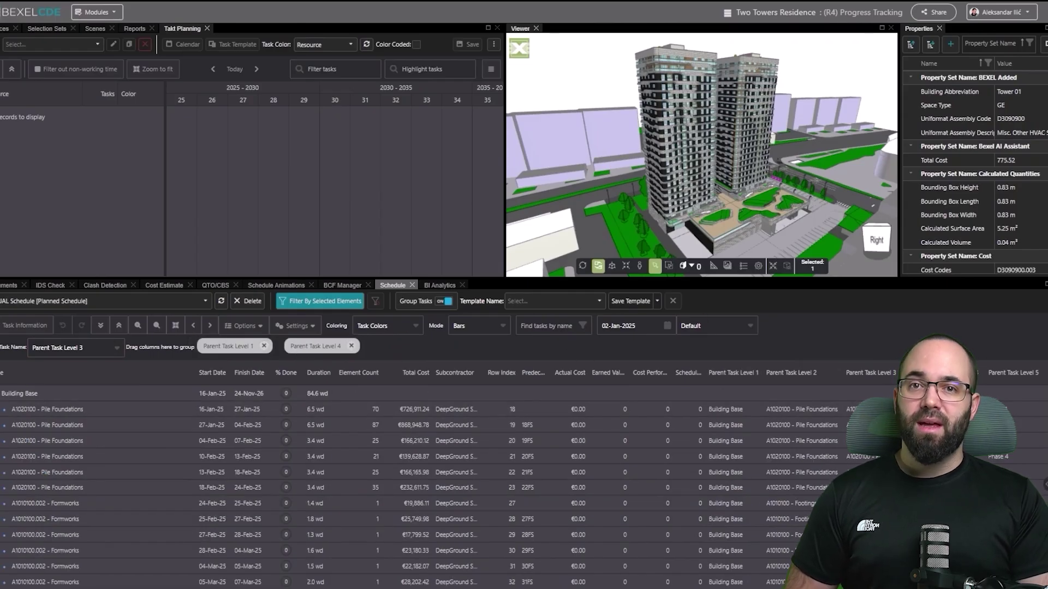
pyautogui.moveTo(1011, 372); pyautogui.dragTo(406, 348)
pyautogui.click(221, 375)
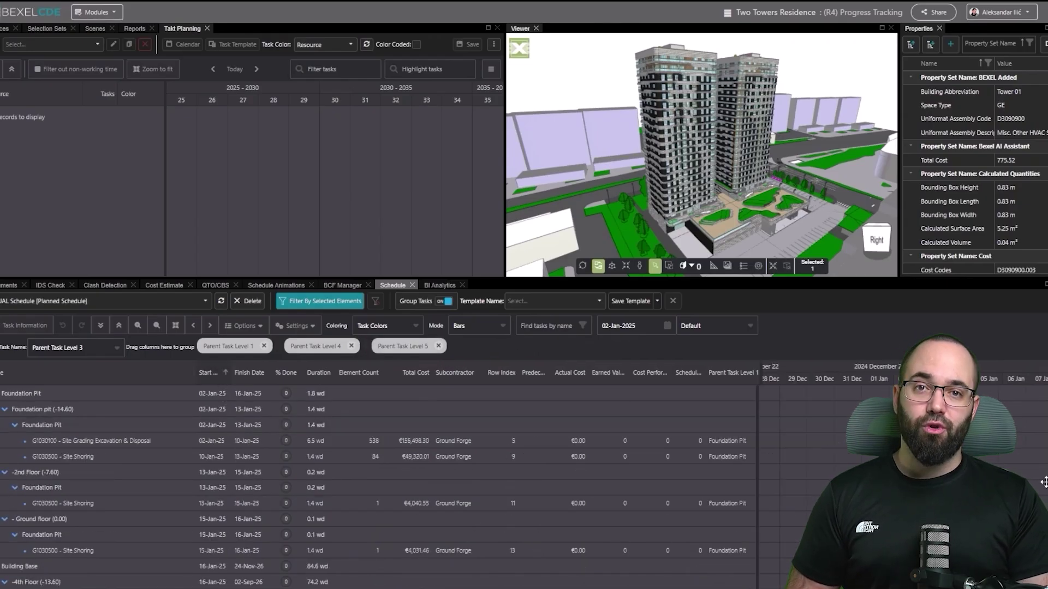
pyautogui.scroll(-5, 701, 471)
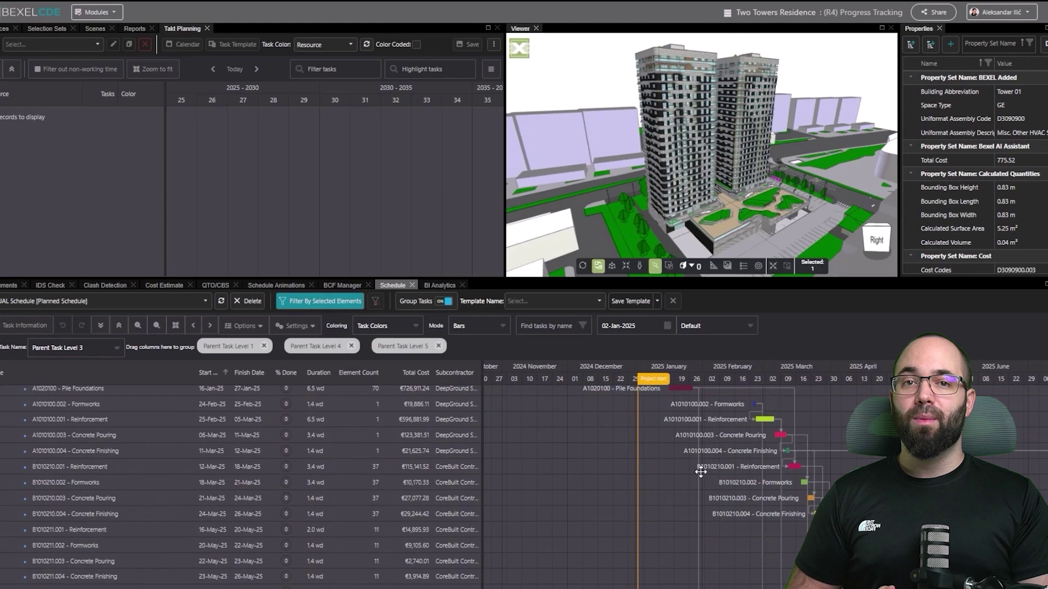
pyautogui.scroll(-10, 700, 472)
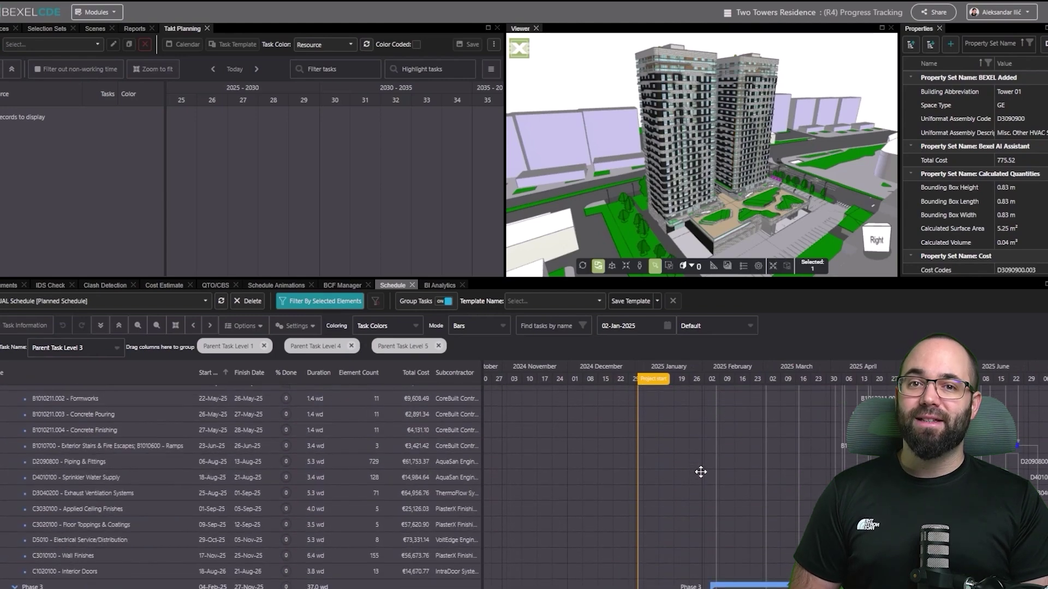
pyautogui.scroll(15, 701, 471)
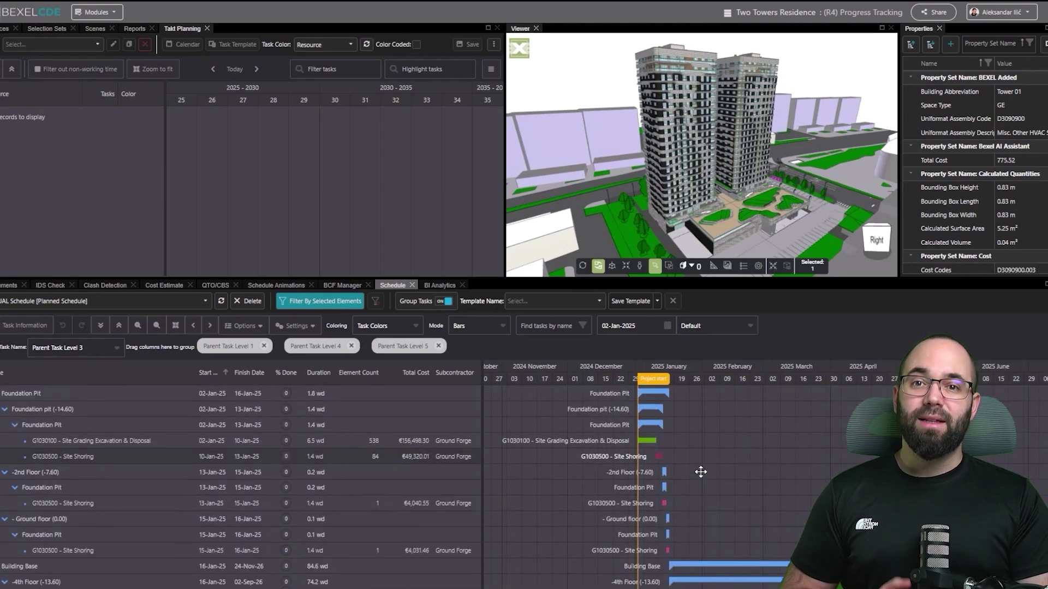
pyautogui.click(630, 301)
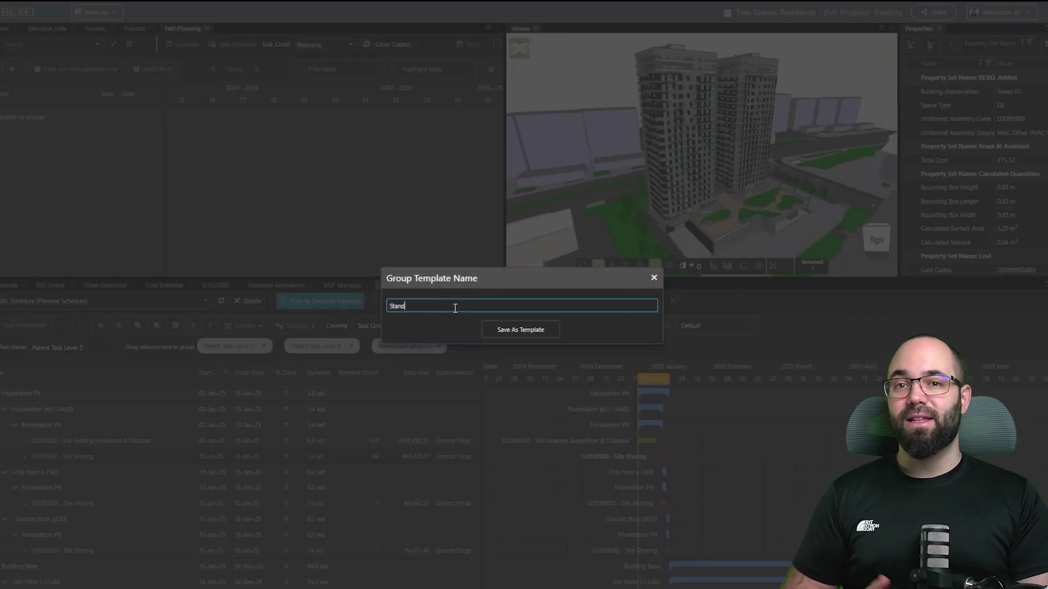
pyautogui.write('Standard')
pyautogui.click(520, 330)
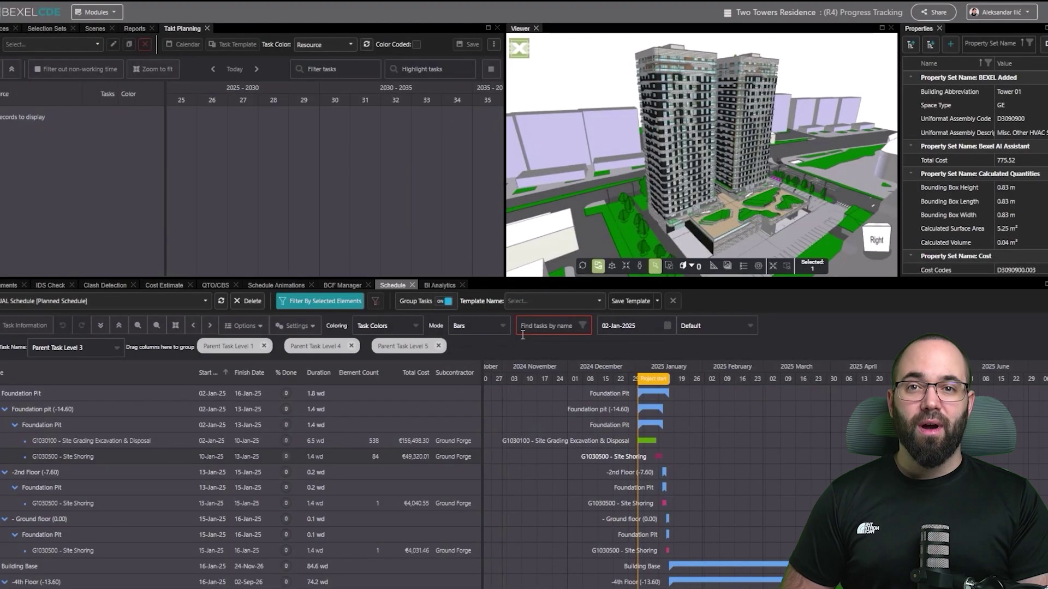
# - Filter the Subcontractor column to PlasterX Finishing Works
pyautogui.click(468, 373)
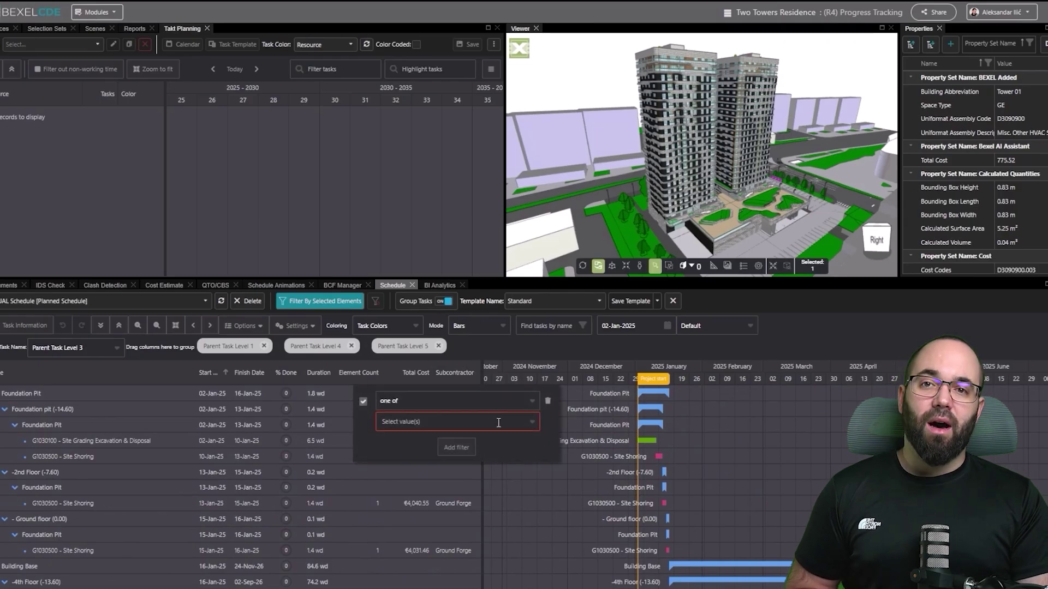
pyautogui.click(534, 428)
pyautogui.scroll(-2, 464, 482)
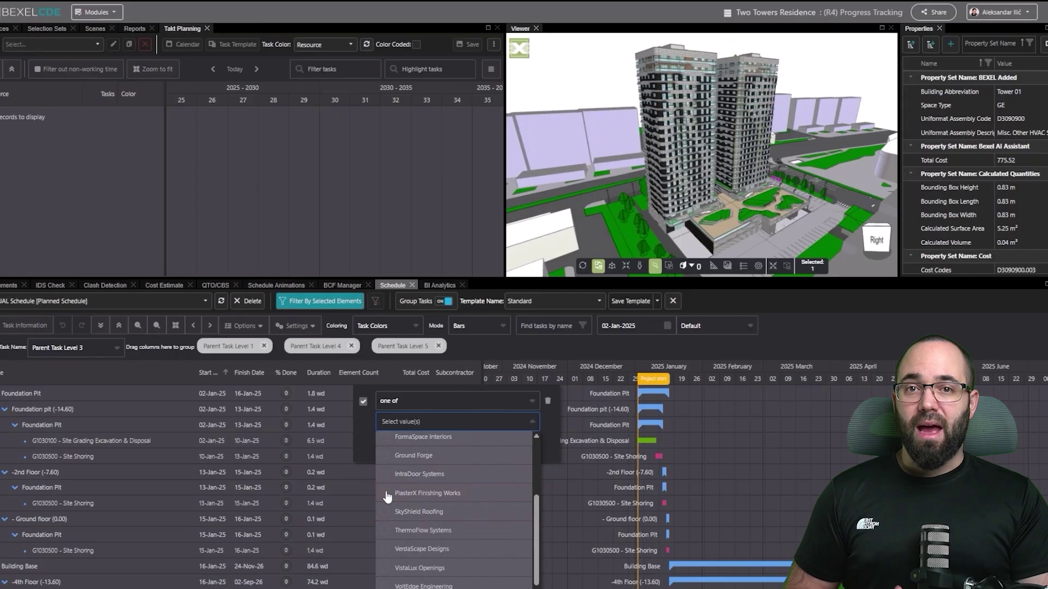
pyautogui.click(431, 492)
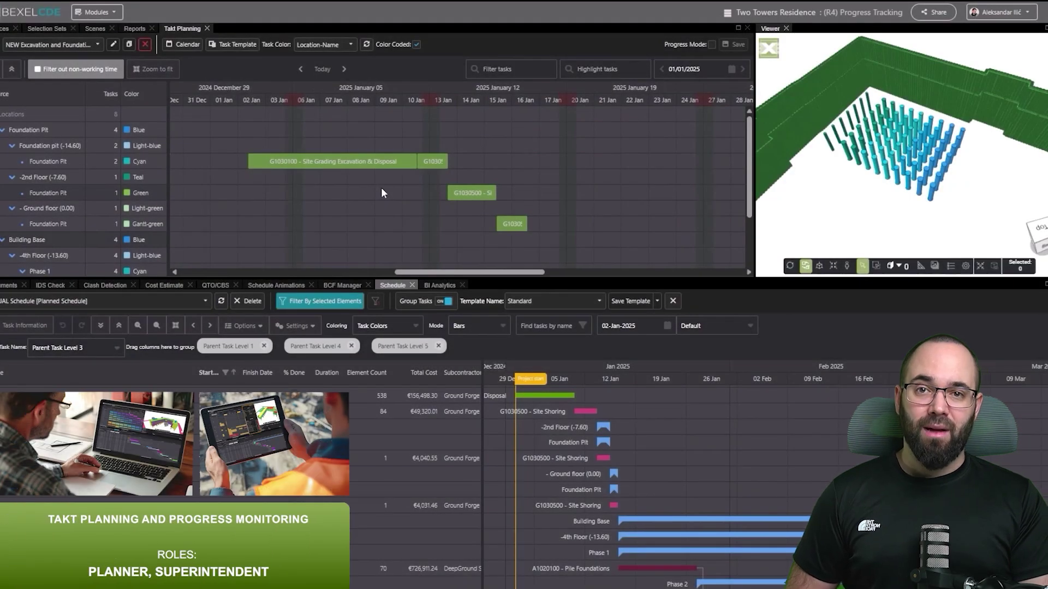
# - Shift a Site Shoring task a day later into the Foundation Pit row and save the takt plan
pyautogui.keyDown('ctrl'); pyautogui.scroll(2, 381, 192); pyautogui.keyUp('ctrl')
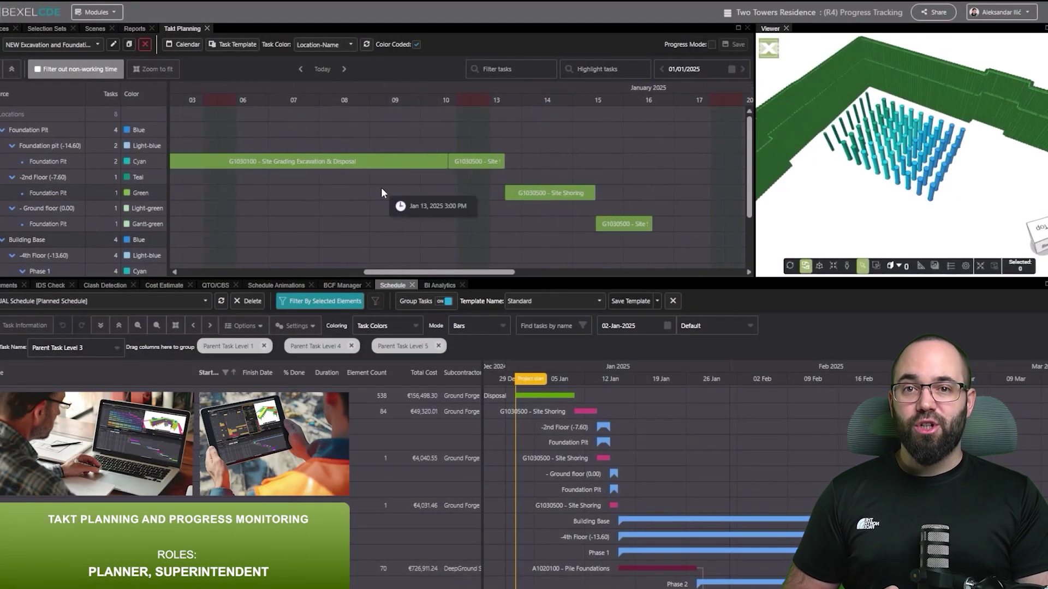
pyautogui.moveTo(620, 224); pyautogui.dragTo(679, 224)
pyautogui.moveTo(582, 197); pyautogui.dragTo(584, 175)
pyautogui.hscroll(-1, 508, 159)
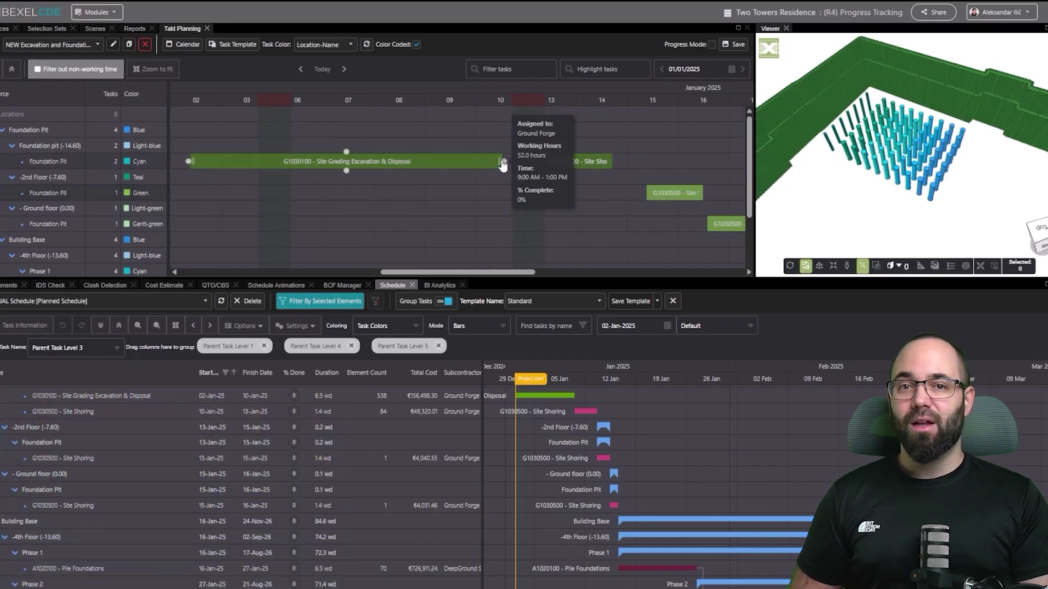
pyautogui.keyDown('ctrl'); pyautogui.scroll(-2, 420, 232); pyautogui.keyUp('ctrl')
pyautogui.click(712, 45)
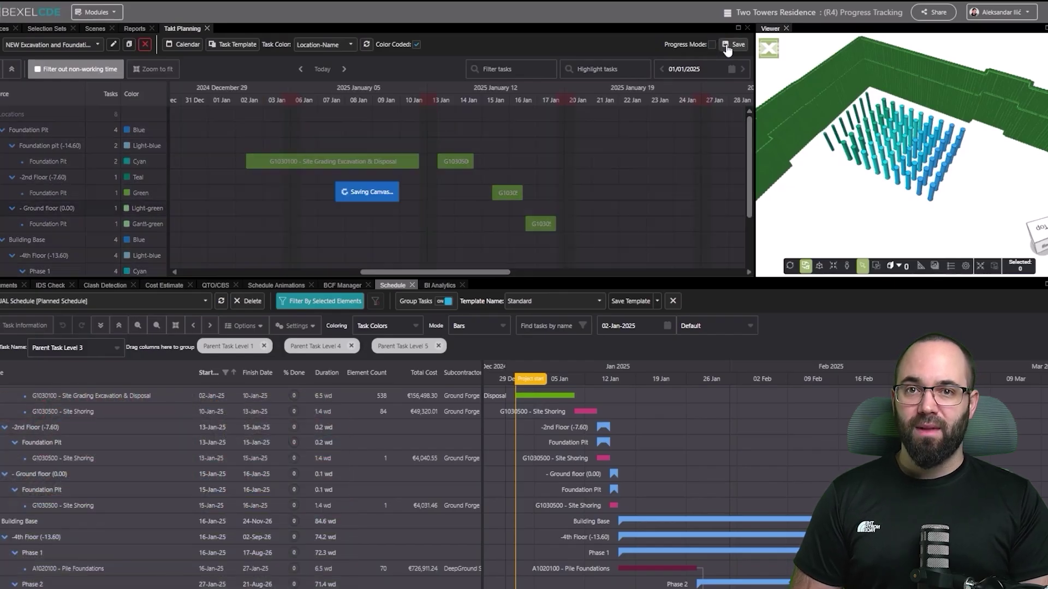
# - Colour the takt tasks and model by Progress and turn on Progress Mode
pyautogui.click(350, 44)
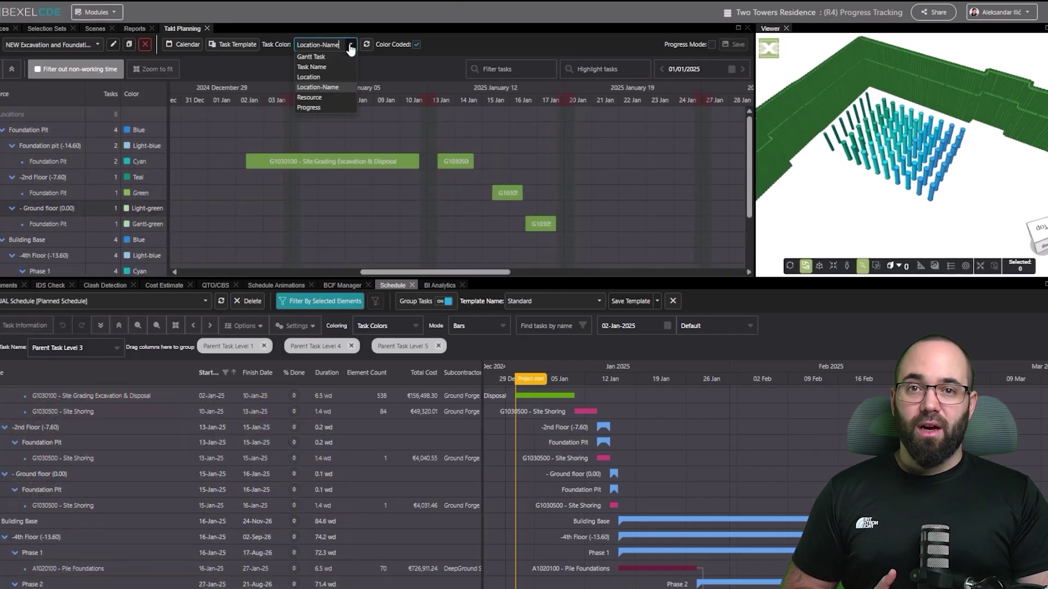
pyautogui.click(321, 108)
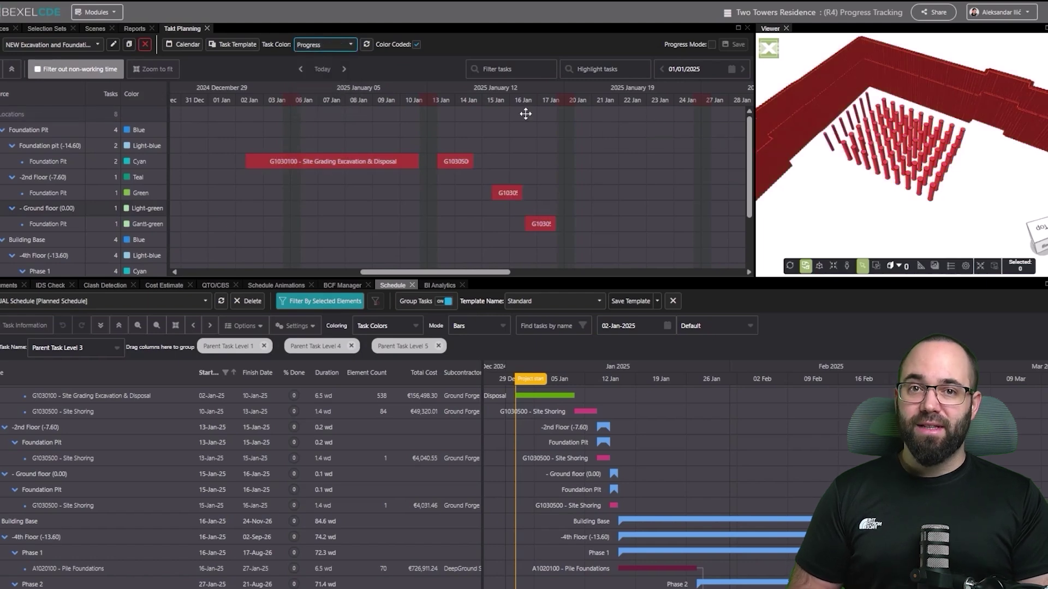
pyautogui.click(712, 45)
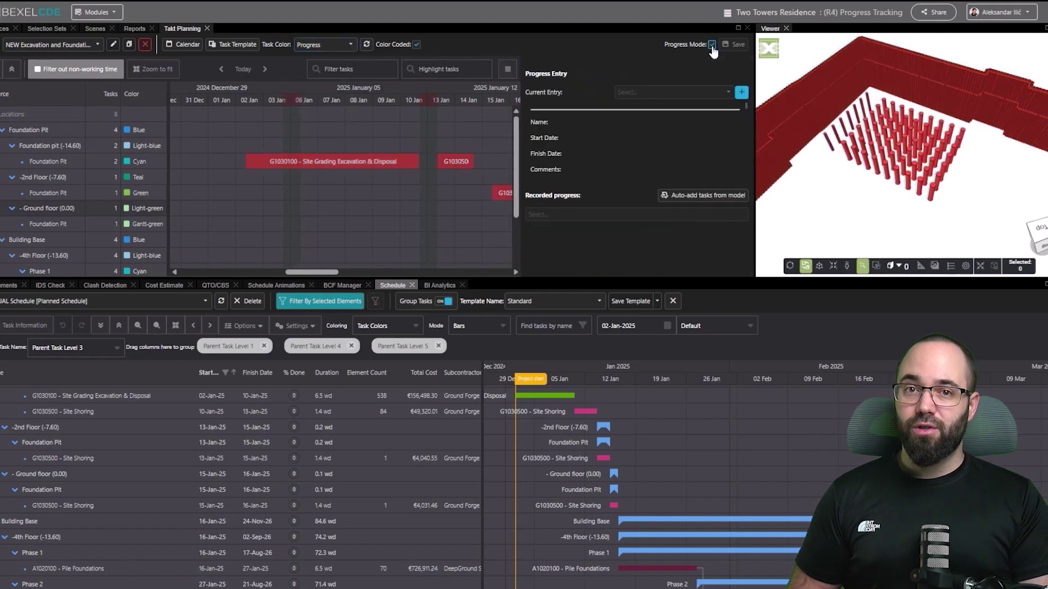
# - Create a new progress entry and select the excavation task's wall elements in the model
pyautogui.click(742, 94)
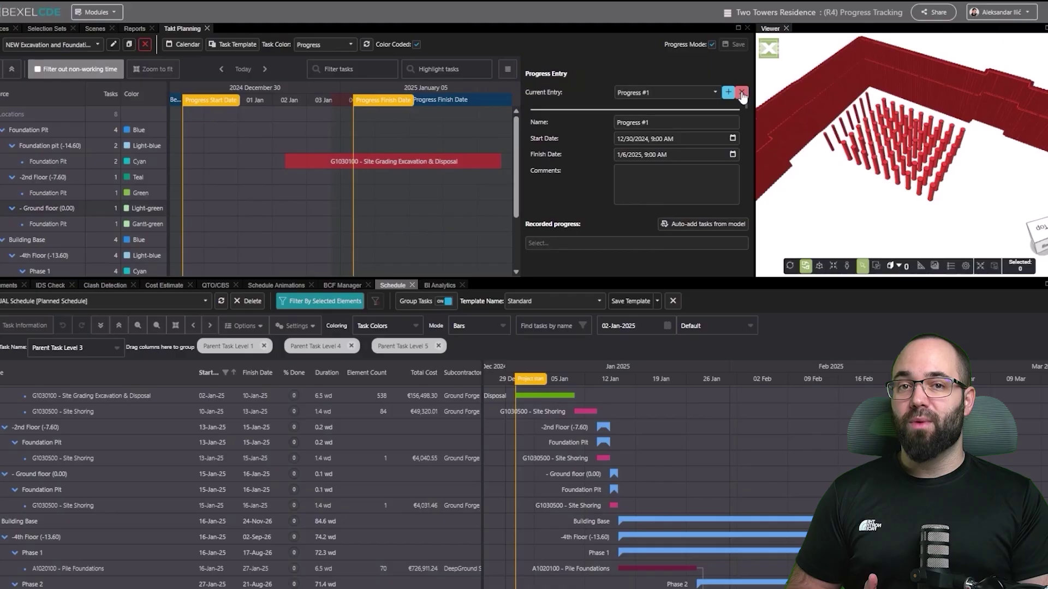
pyautogui.rightClick(395, 165)
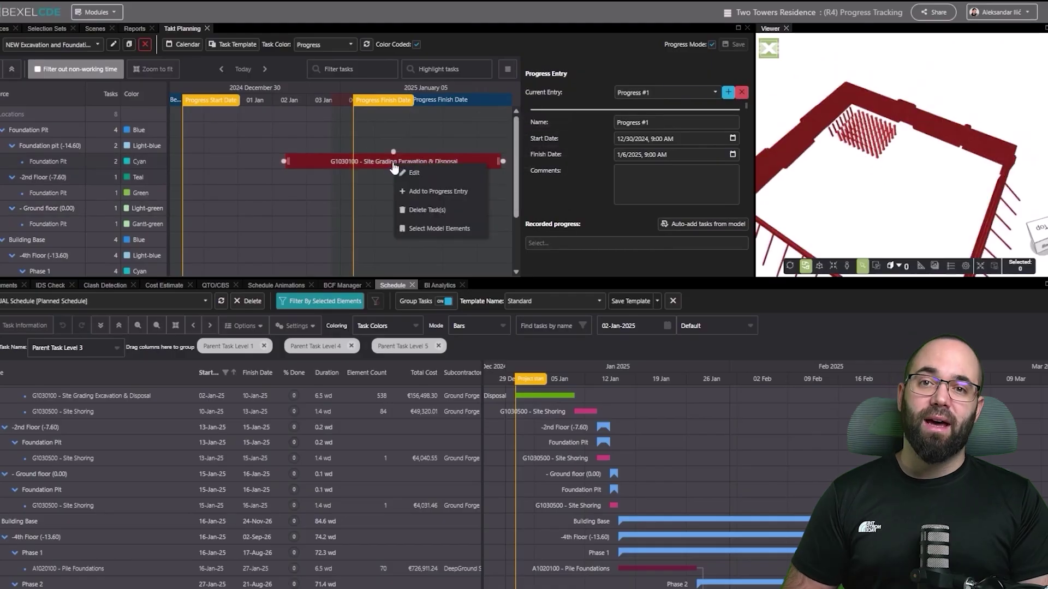
pyautogui.click(432, 229)
pyautogui.rightClick(838, 163)
pyautogui.click(952, 203)
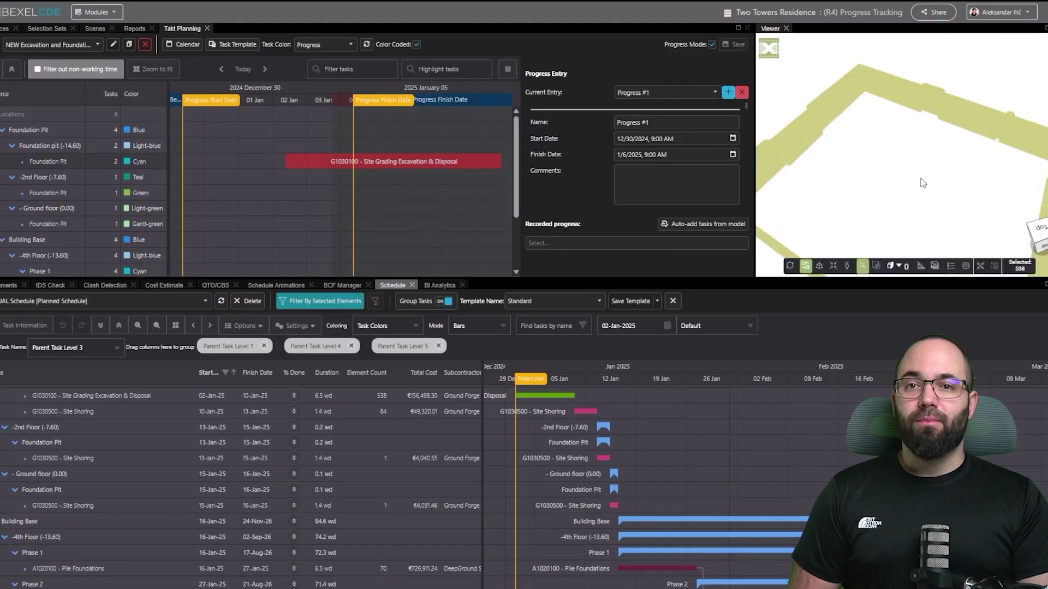
pyautogui.click(876, 147)
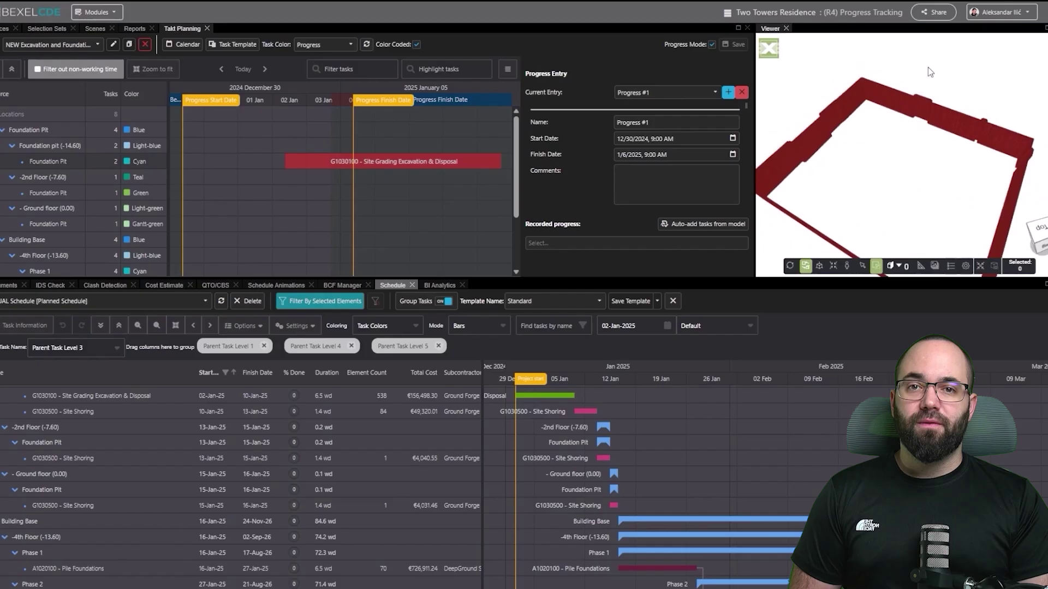
pyautogui.moveTo(941, 72); pyautogui.dragTo(806, 124)
# - Add the selected elements to recorded progress under the Site Grading Excavation & Disposal task
pyautogui.click(704, 224)
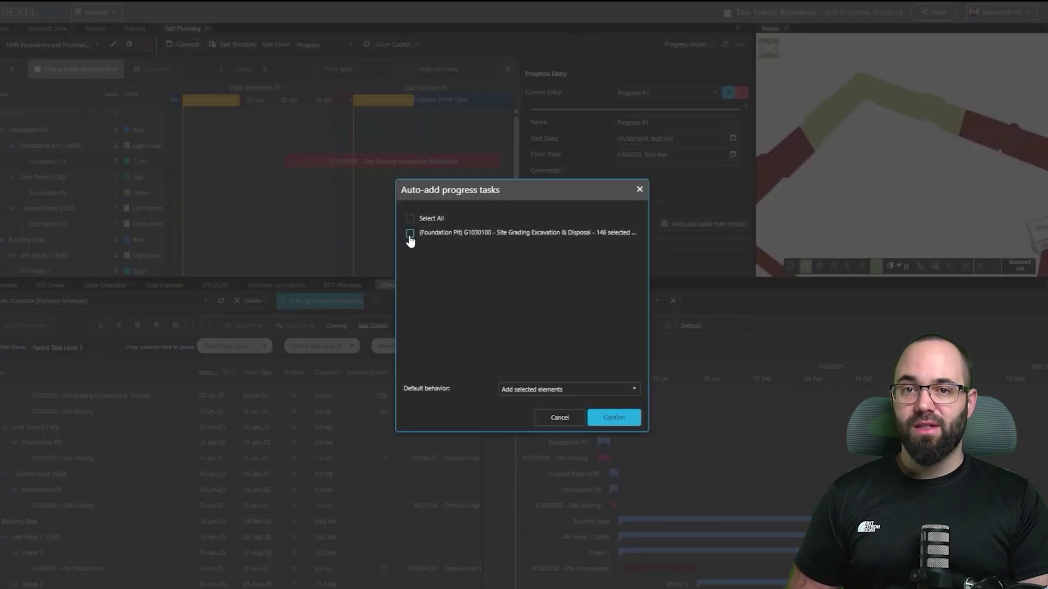
pyautogui.click(565, 390)
pyautogui.click(545, 402)
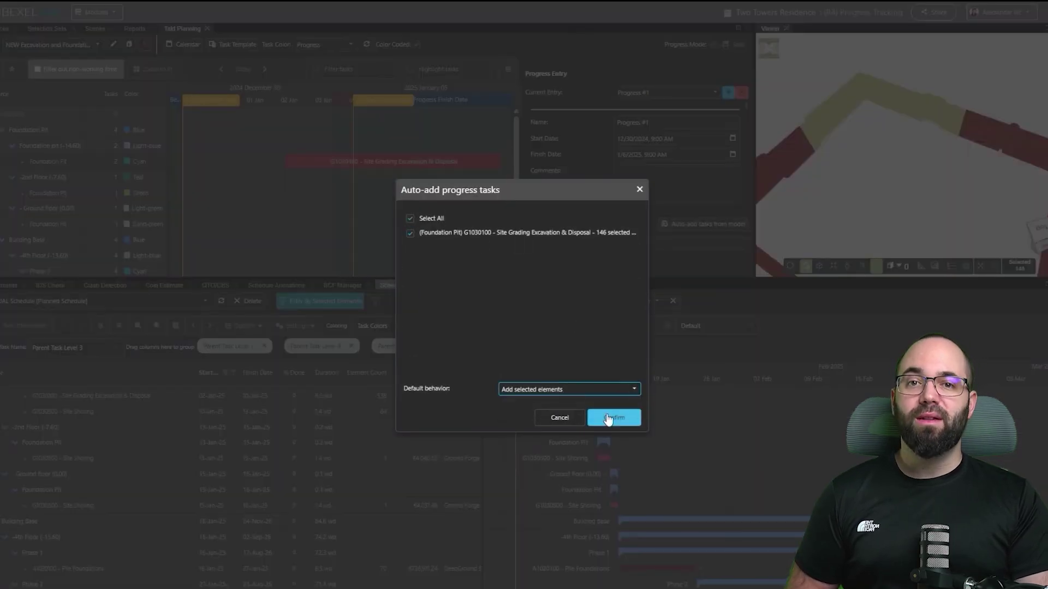
pyautogui.click(613, 418)
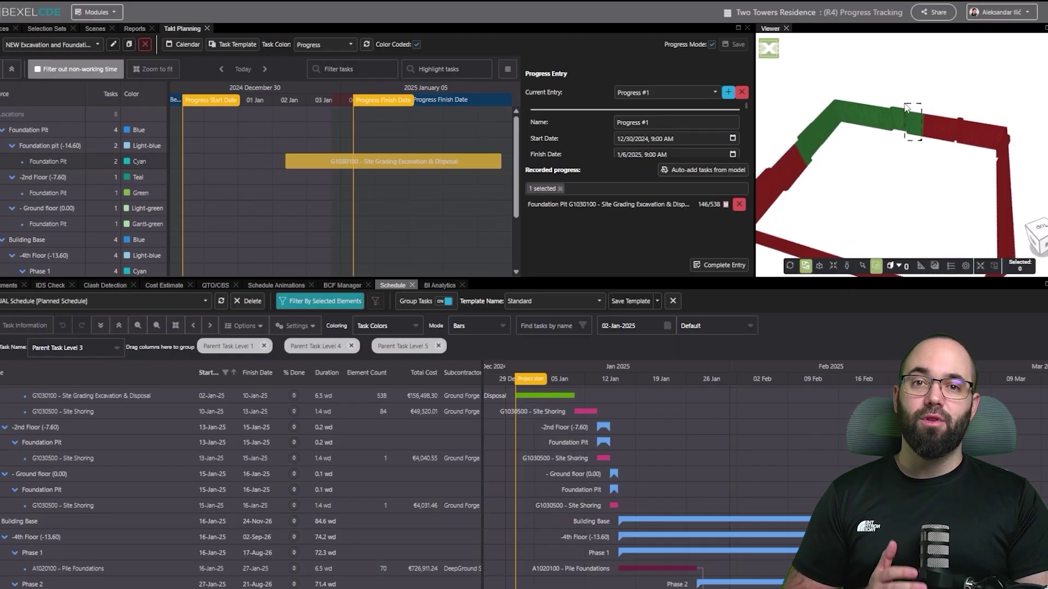
# - Complete Progress #1 with 125 of 538 elements recorded and turn off Progress Mode
pyautogui.moveTo(905, 108); pyautogui.dragTo(905, 107)
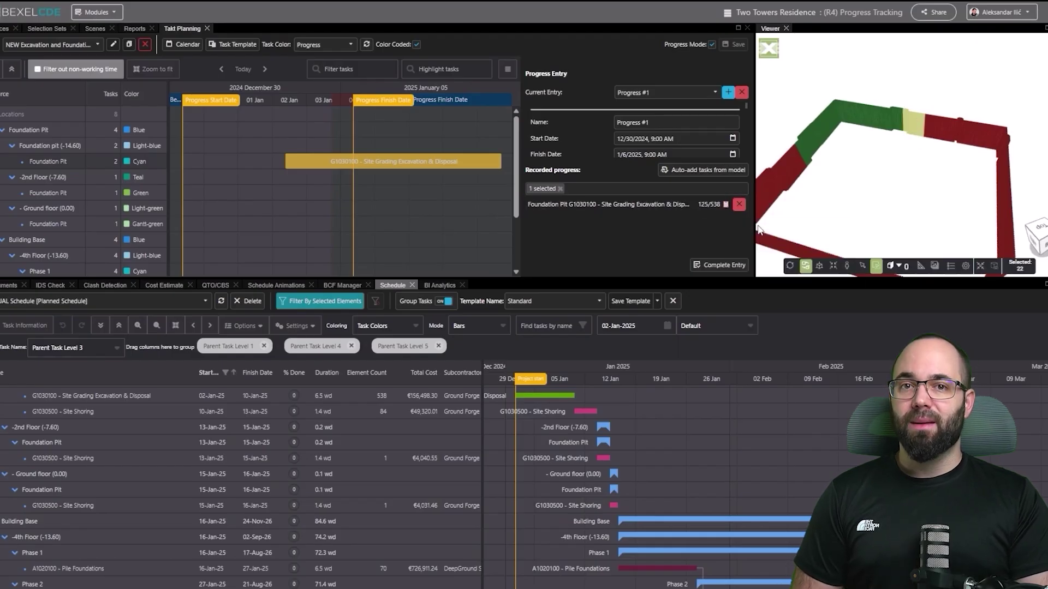
pyautogui.click(724, 265)
pyautogui.click(488, 353)
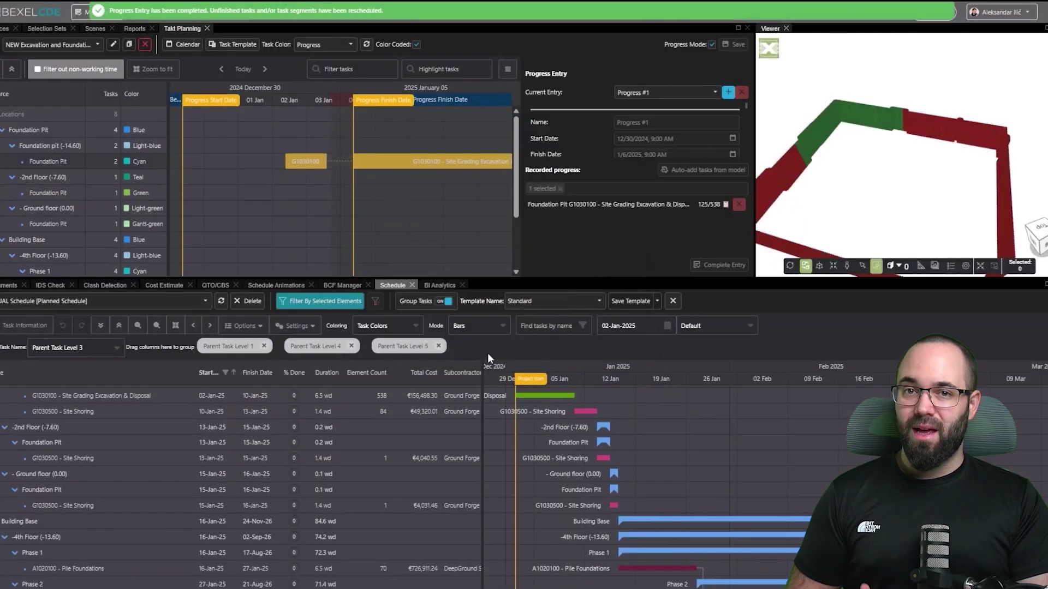
pyautogui.click(712, 45)
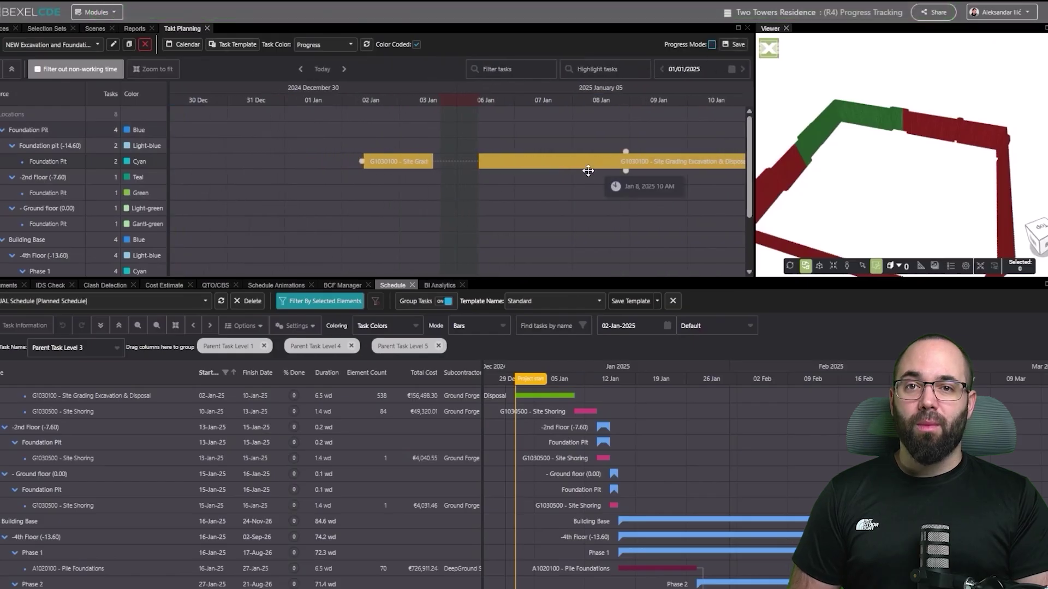
# - Save the takt canvas and import Progress #1 from the CDE into the ACTUAL schedule
pyautogui.click(734, 44)
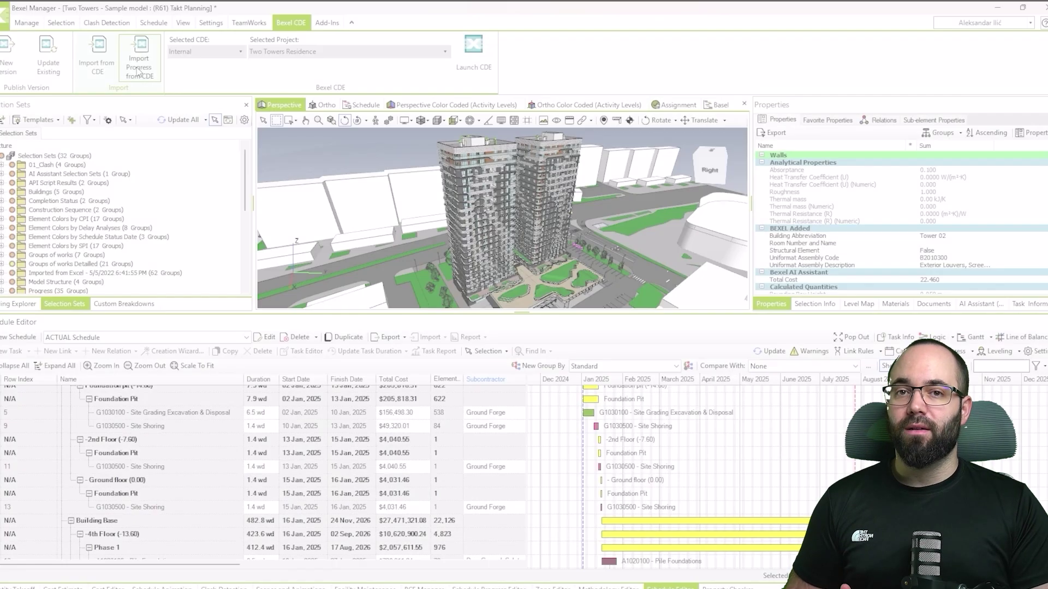
pyautogui.click(138, 68)
pyautogui.click(669, 430)
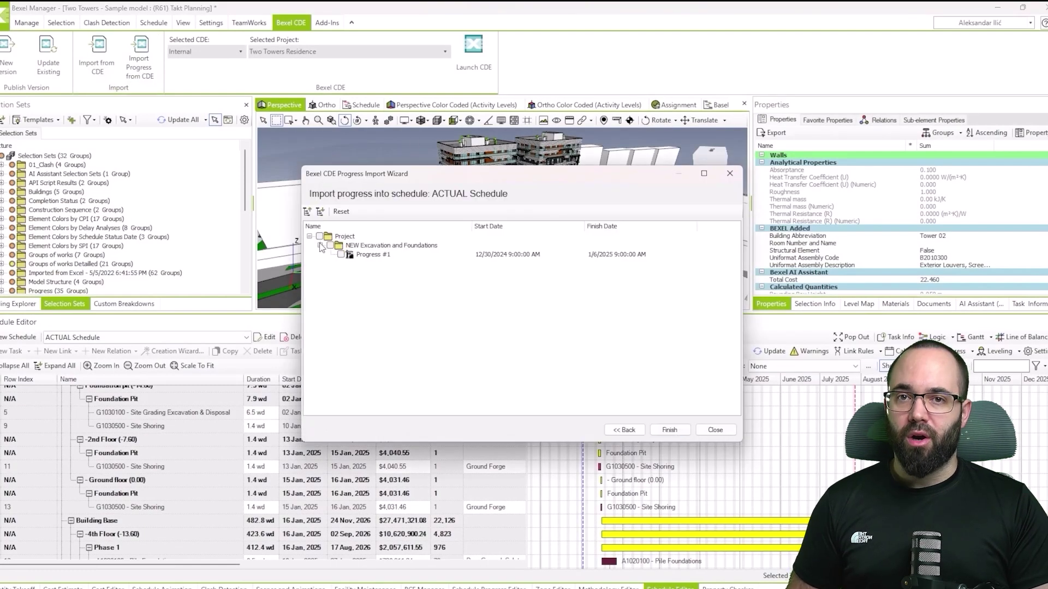
pyautogui.click(668, 430)
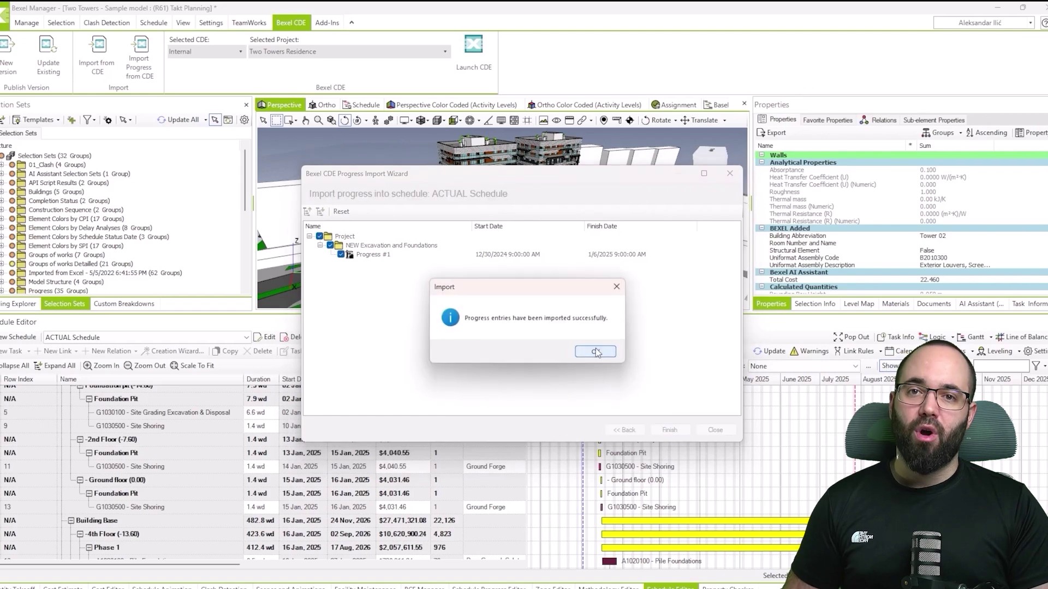
pyautogui.click(596, 352)
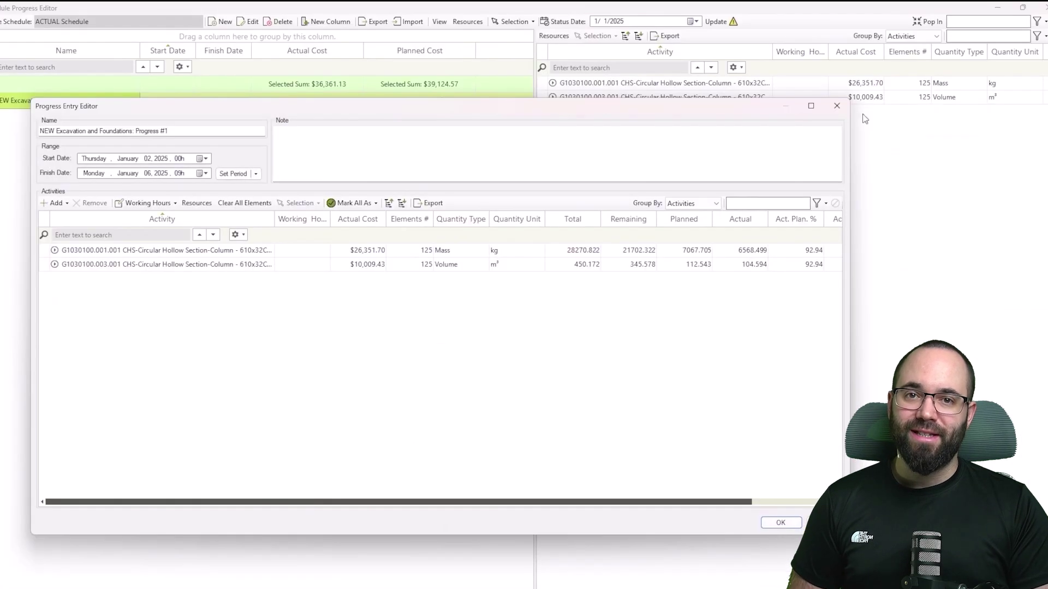
# - Raise the Concrete MB40 unit cost so pouring costs $10,198.75, and set the status date to 1/6/2025
pyautogui.click(811, 106)
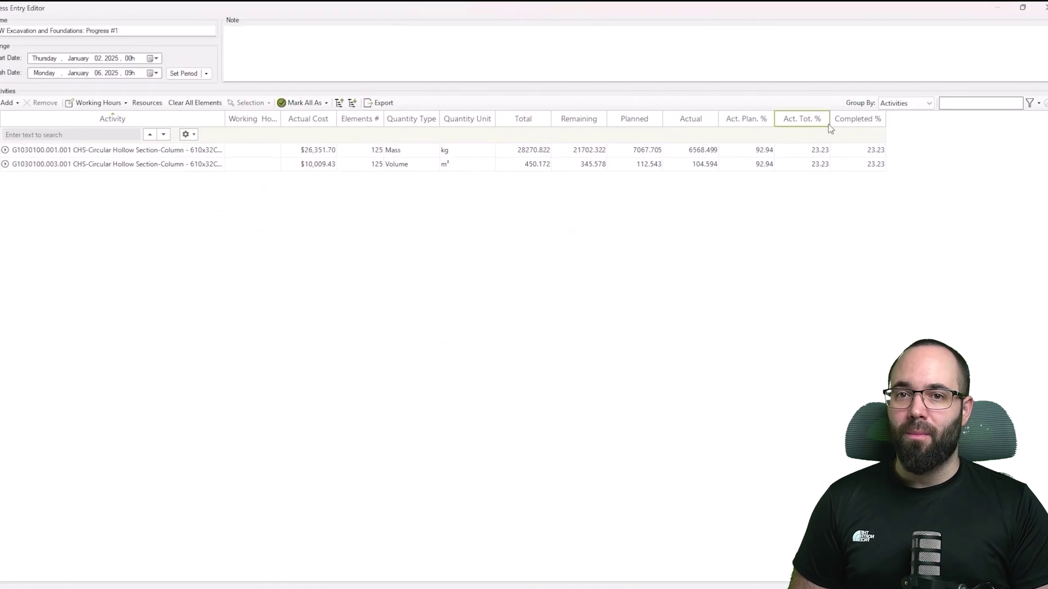
pyautogui.click(901, 105)
pyautogui.click(903, 124)
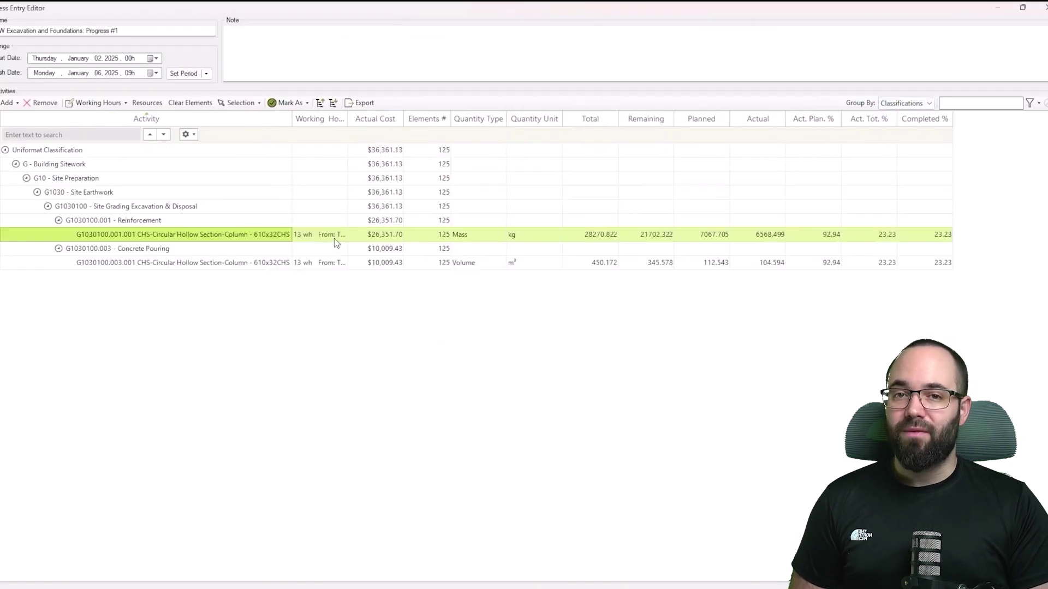
pyautogui.doubleClick(258, 264)
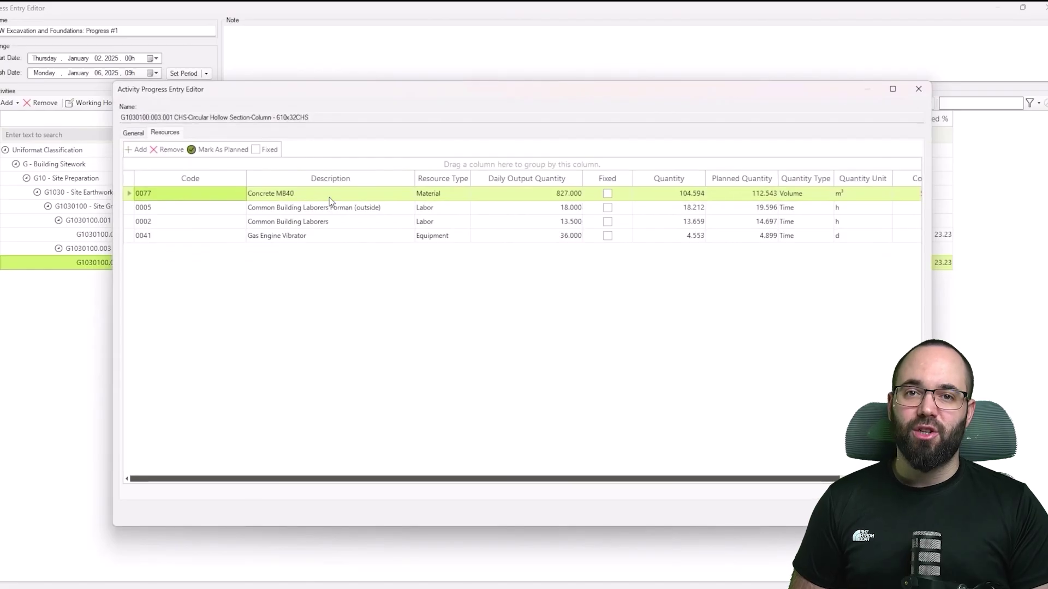
pyautogui.click(892, 88)
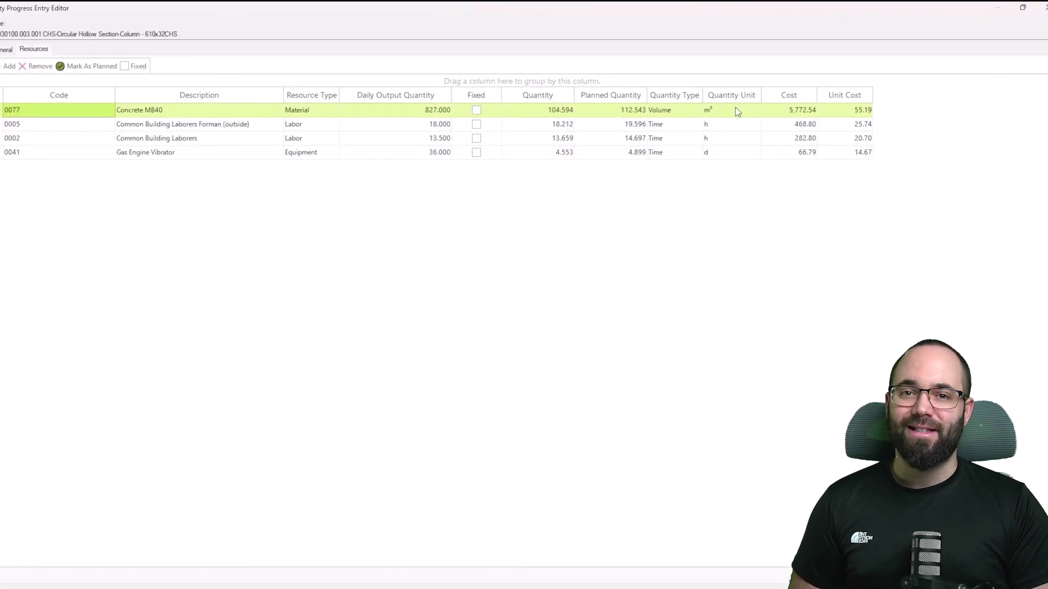
pyautogui.click(862, 113)
pyautogui.click(862, 112)
pyautogui.press('Escape')
pyautogui.press('Escape')
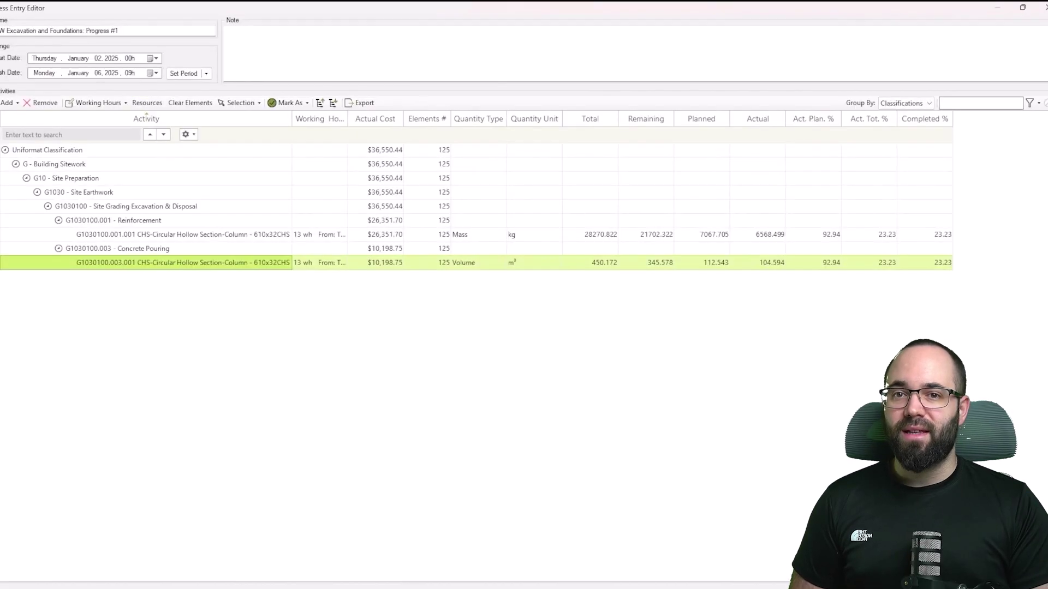
pyautogui.press('Escape')
pyautogui.click(694, 21)
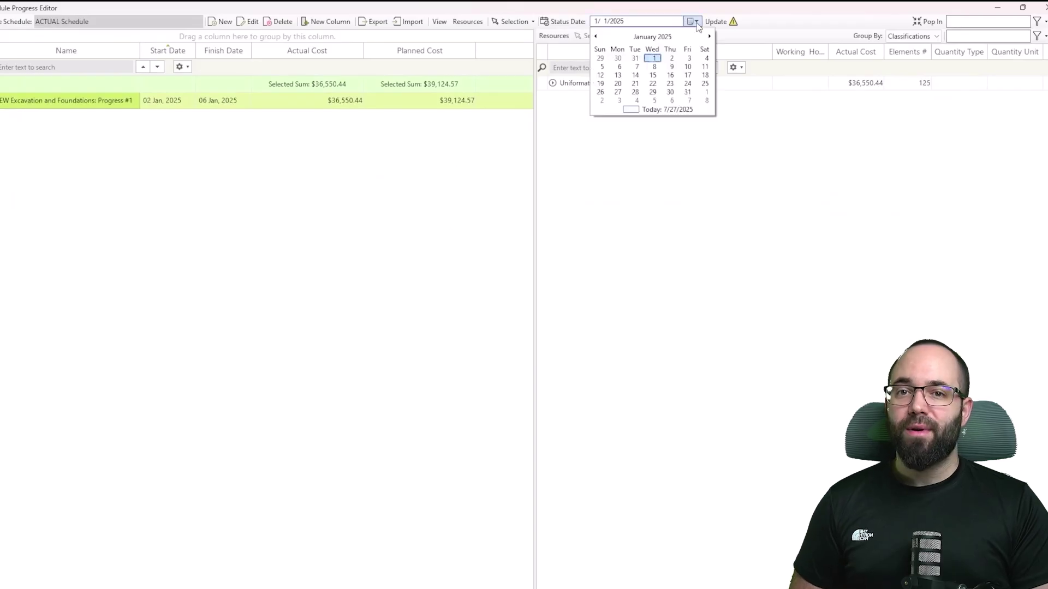
pyautogui.click(619, 66)
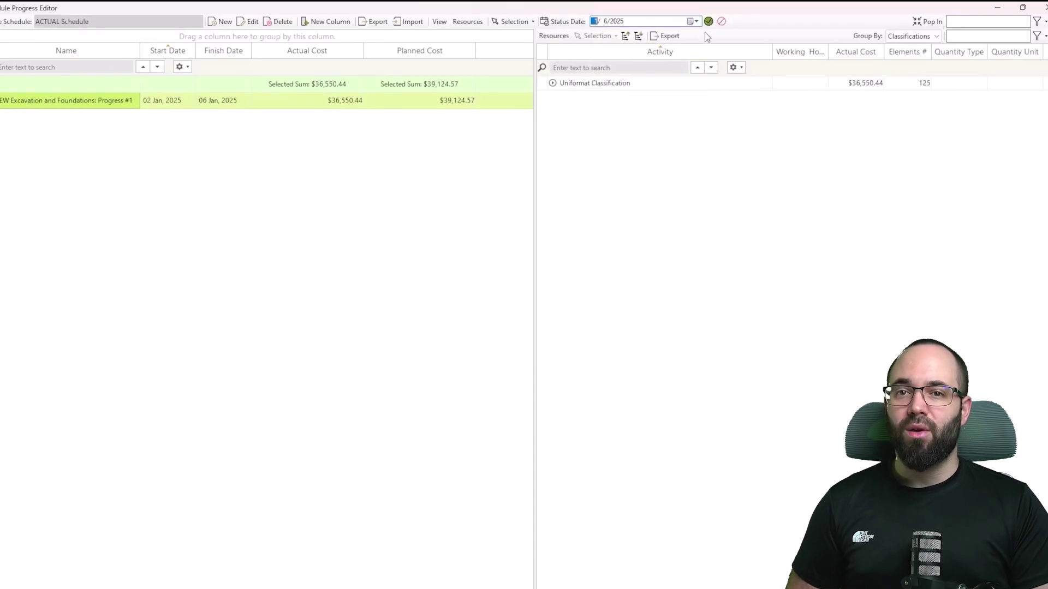
# - Close the progress editor and update the existing CDE version, including only the ACTUAL Schedule
pyautogui.click(1041, 7)
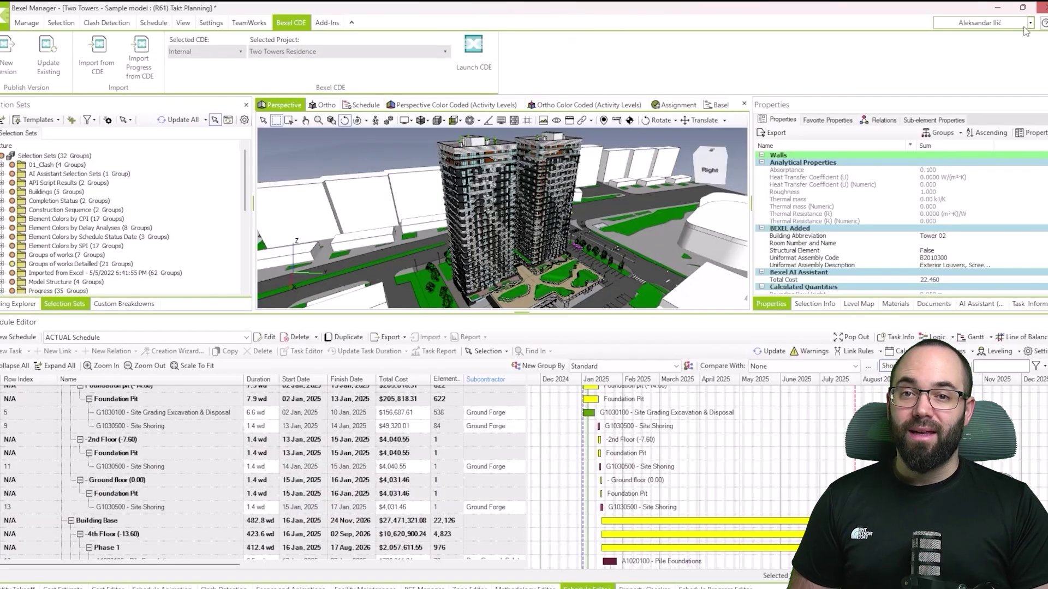
pyautogui.scroll(2, 349, 467)
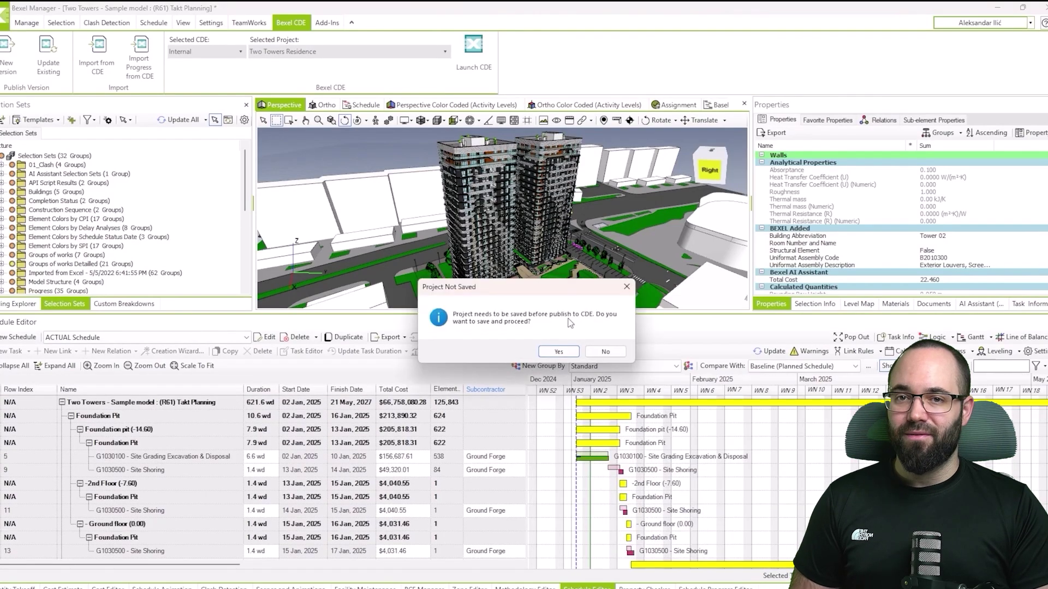
pyautogui.click(562, 352)
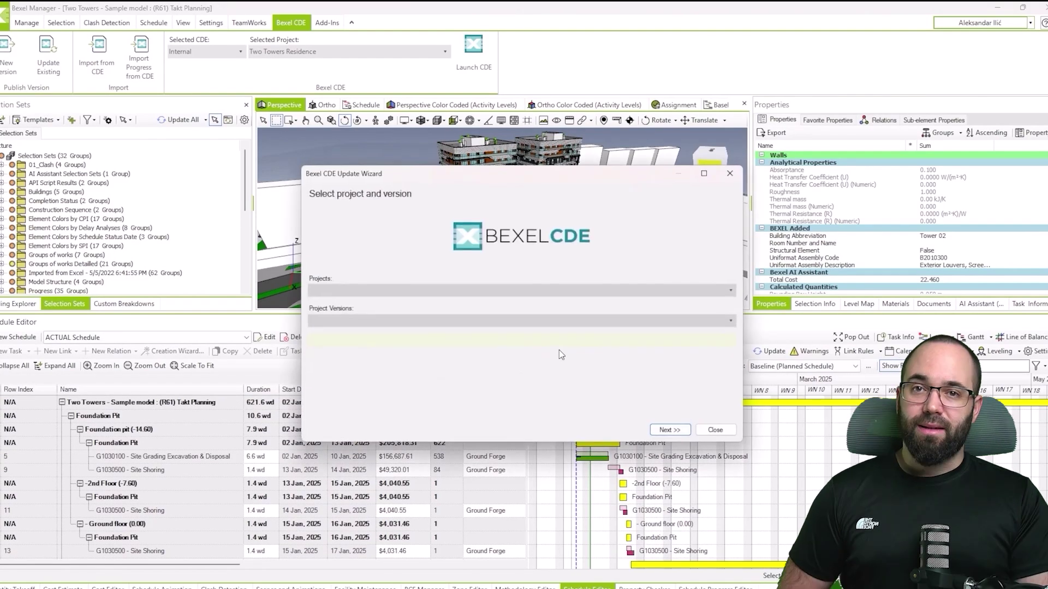
pyautogui.click(670, 430)
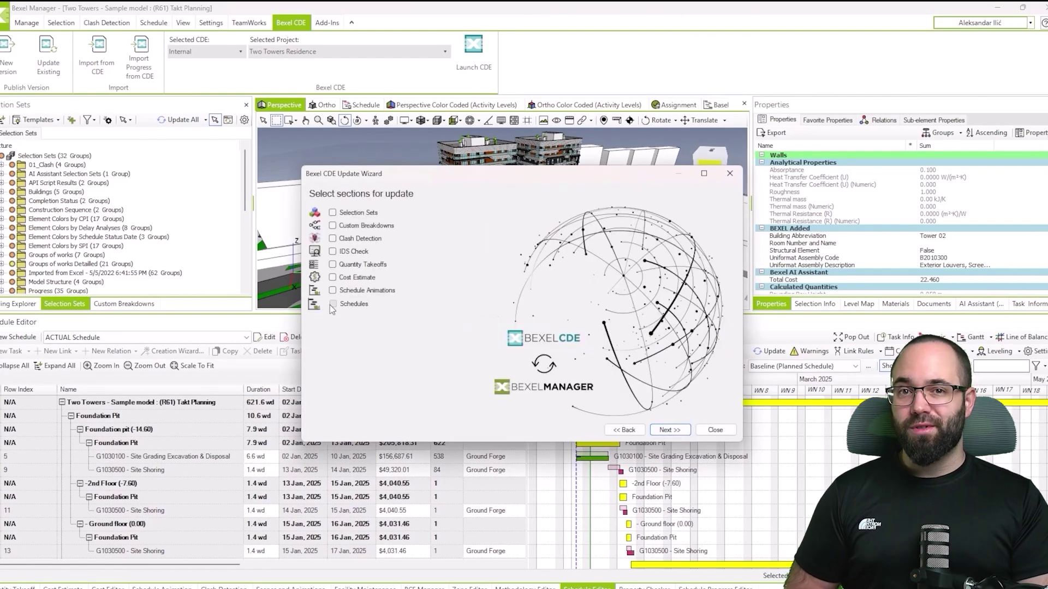
pyautogui.click(670, 430)
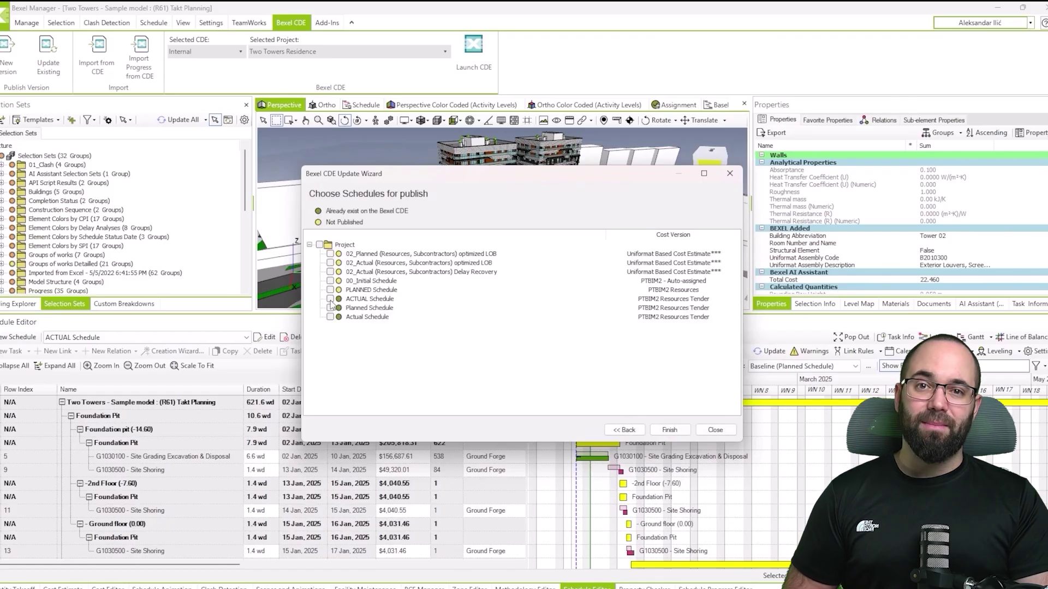
pyautogui.click(330, 299)
pyautogui.click(670, 430)
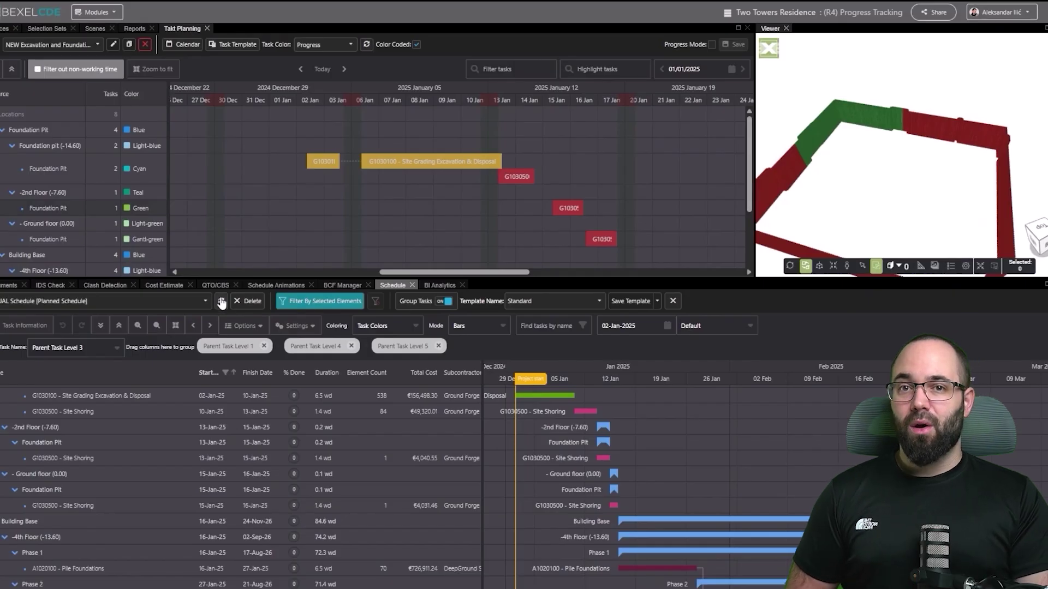
# - Reload the schedule, shorten the excavation task bar, and save the takt canvas
pyautogui.click(221, 302)
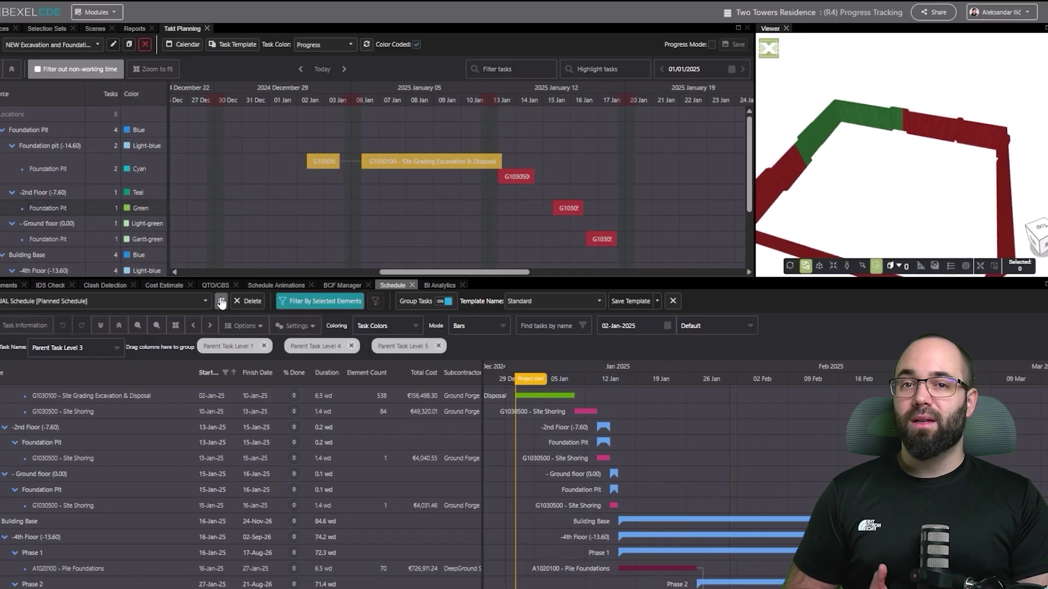
pyautogui.moveTo(595, 278); pyautogui.dragTo(595, 331)
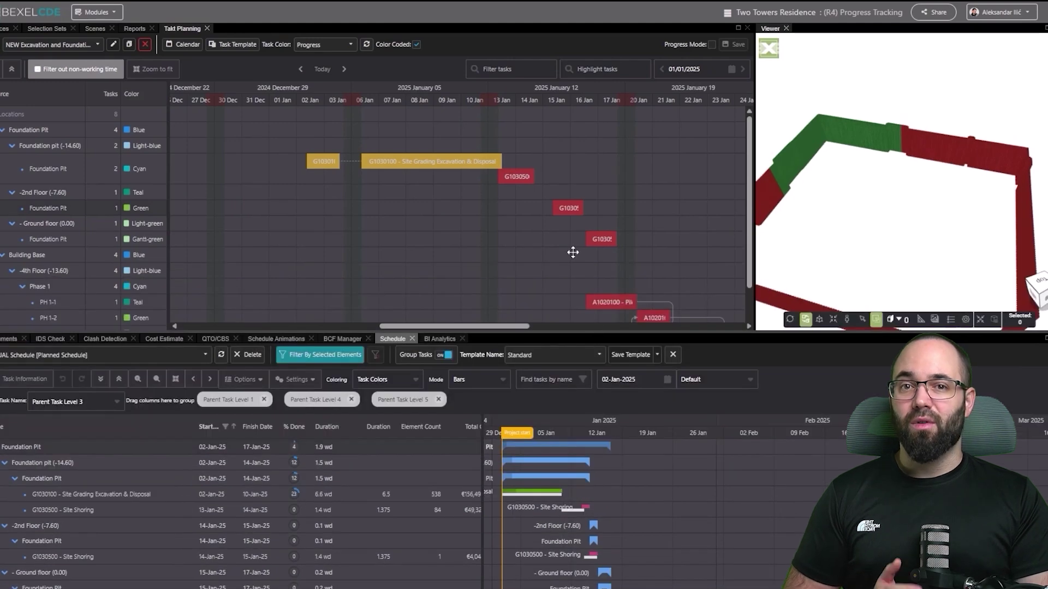
pyautogui.scroll(3, 535, 186)
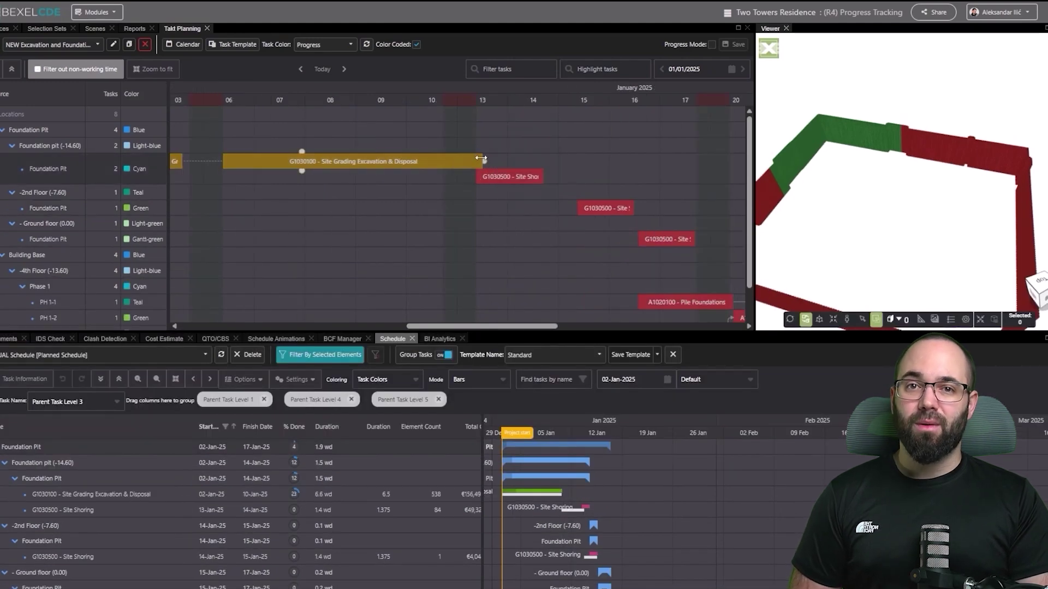
pyautogui.moveTo(483, 162); pyautogui.dragTo(443, 162)
pyautogui.click(734, 44)
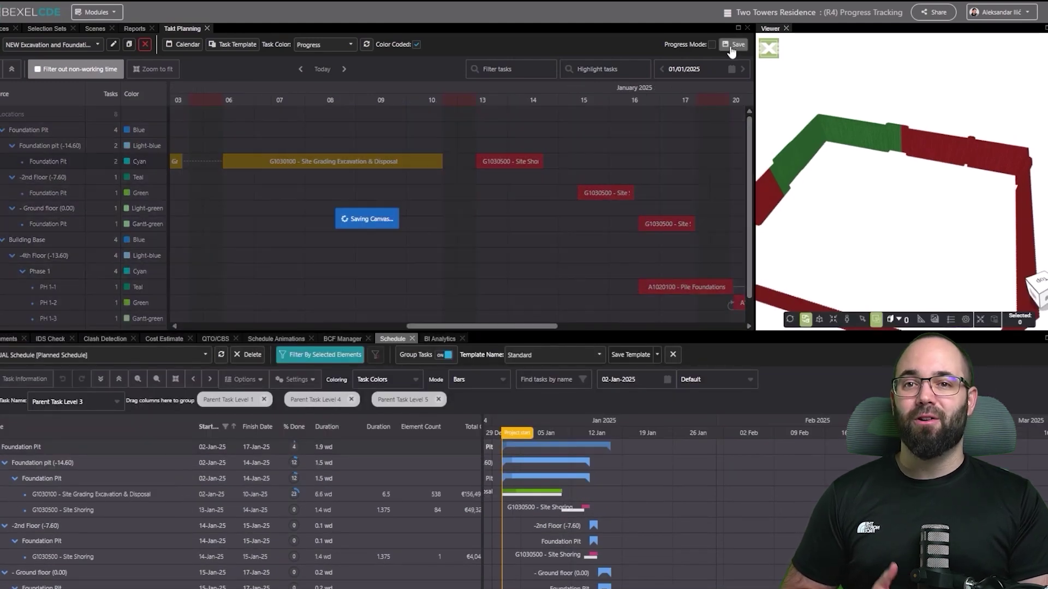
# - Record the excavation task at 100% in Progress #2 and complete the entry
pyautogui.click(712, 45)
pyautogui.click(685, 266)
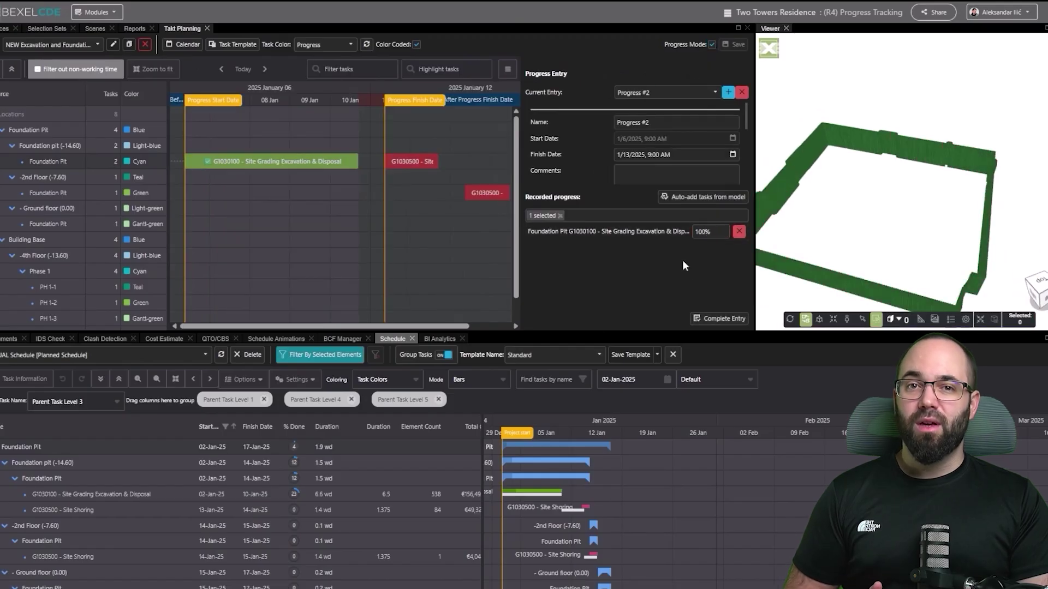
pyautogui.click(725, 319)
pyautogui.click(493, 353)
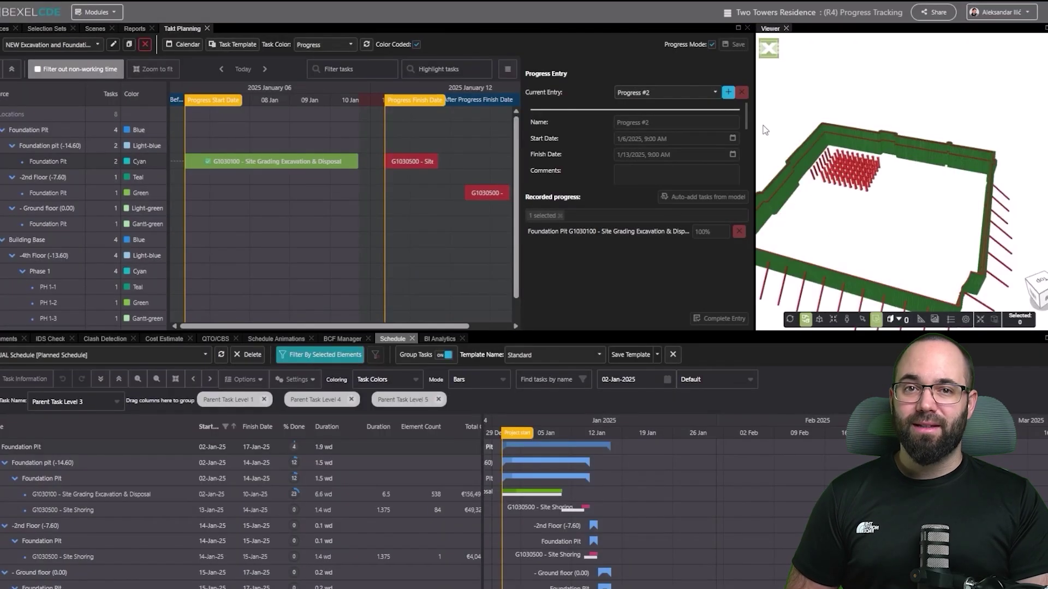
# - Start Progress #3 with three Site Shoring tasks, select the pile elements, and exit Progress Mode
pyautogui.click(602, 244)
pyautogui.click(533, 274)
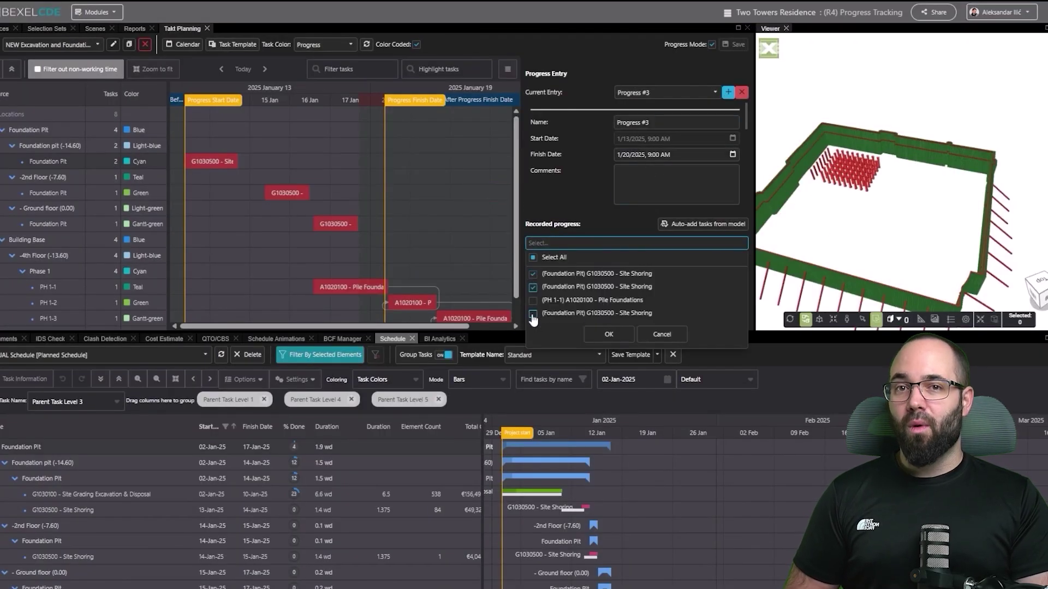
pyautogui.click(533, 315)
pyautogui.click(609, 334)
pyautogui.click(696, 267)
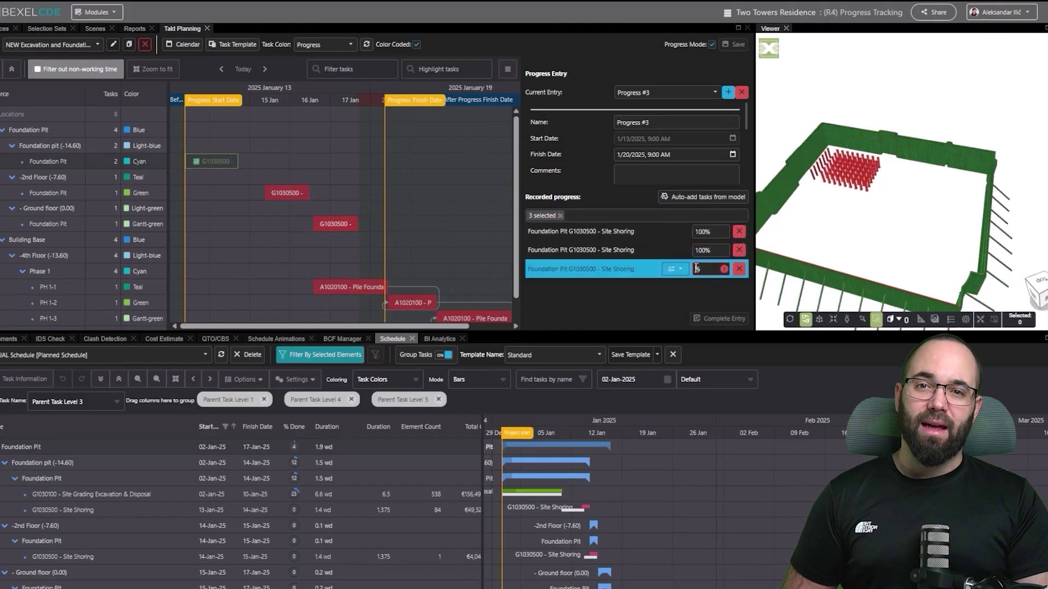
pyautogui.rightClick(349, 286)
pyautogui.click(374, 330)
pyautogui.click(712, 44)
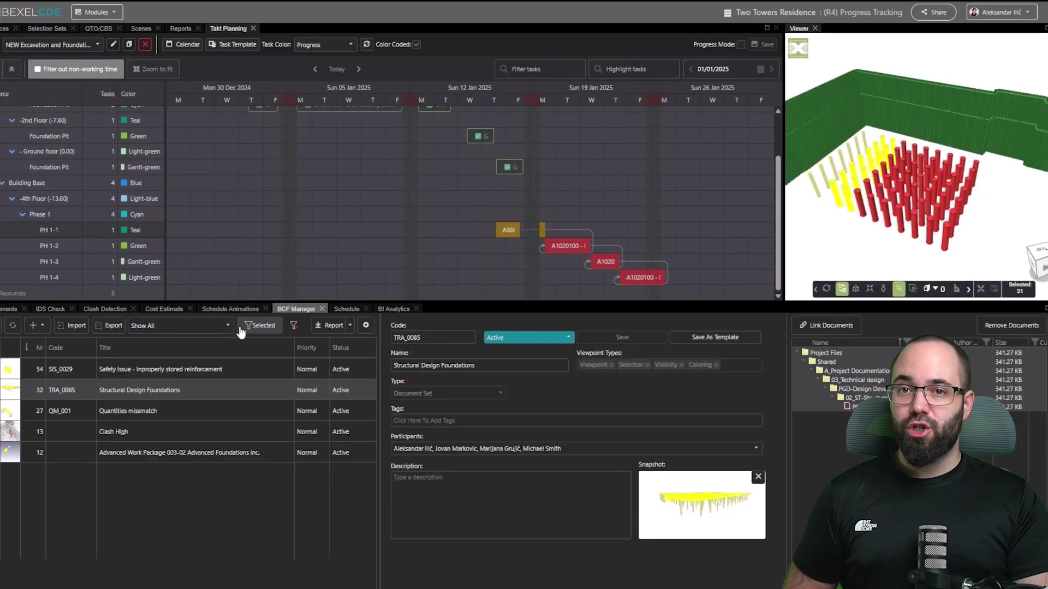
# - Filter the issues to show only approved documents
pyautogui.click(228, 326)
pyautogui.click(135, 371)
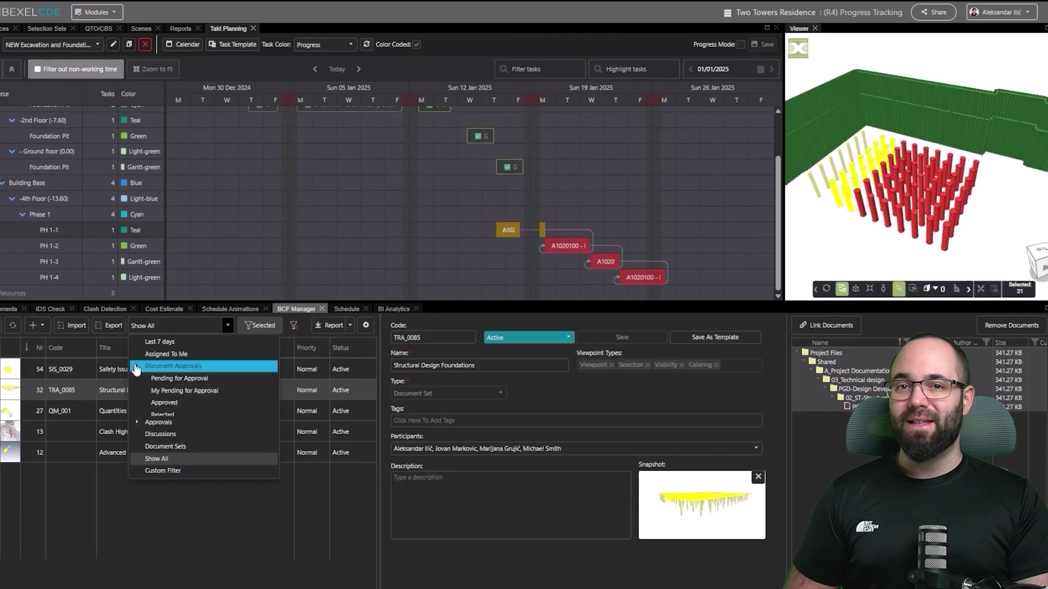
pyautogui.click(174, 402)
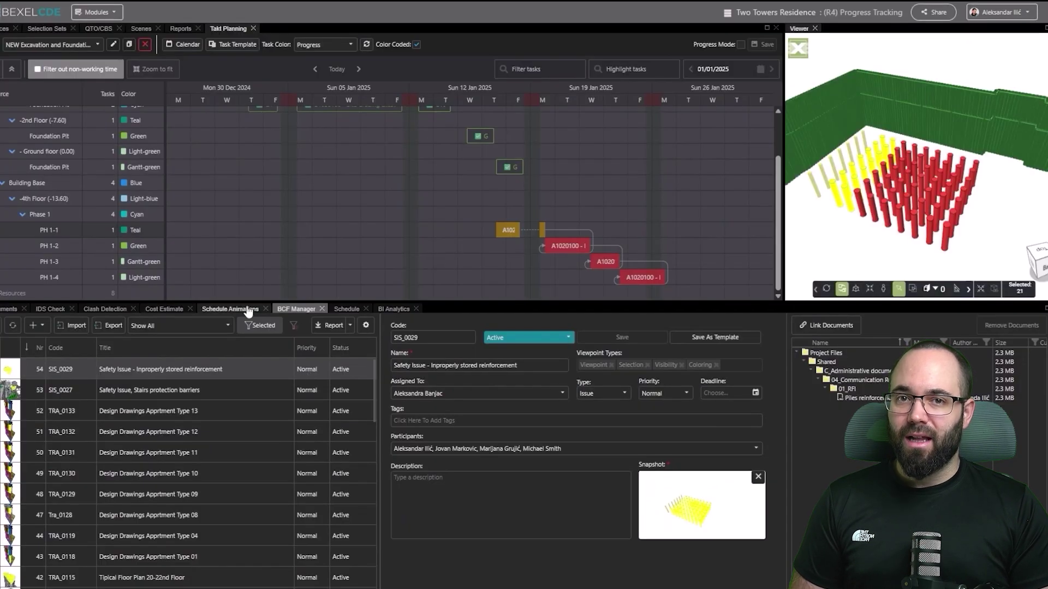
# - Filter the cost estimate to the selected piles, review D120 and D60 reinforcement lines, then clear the filter
pyautogui.click(173, 310)
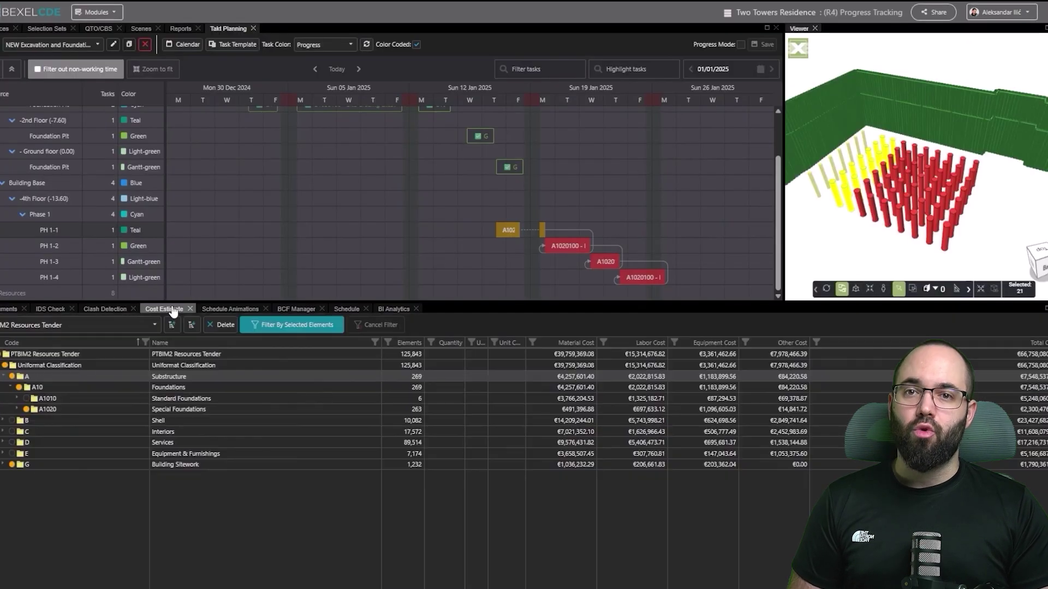
pyautogui.click(255, 325)
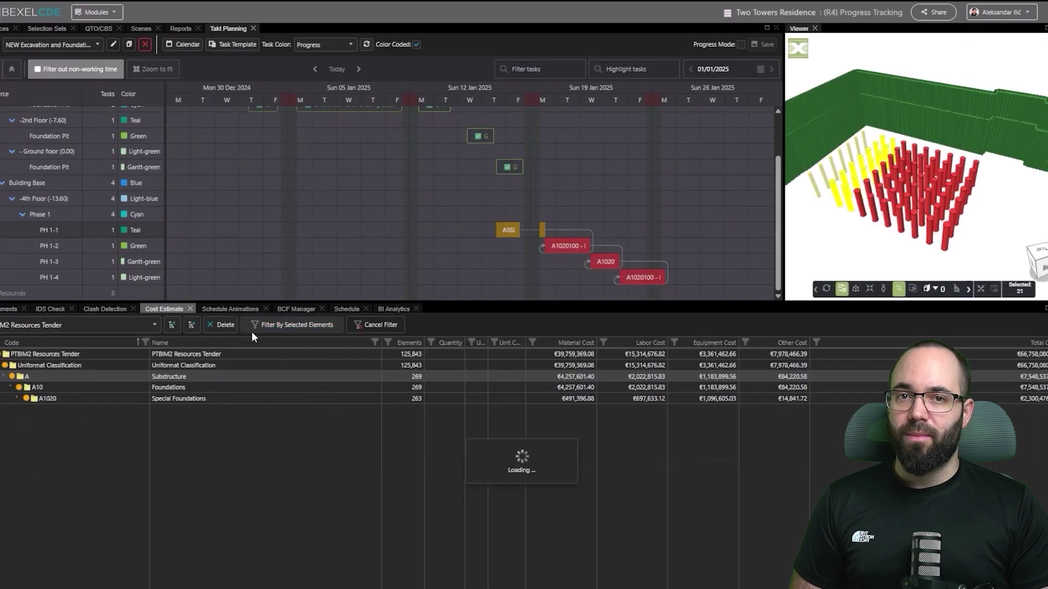
pyautogui.click(192, 326)
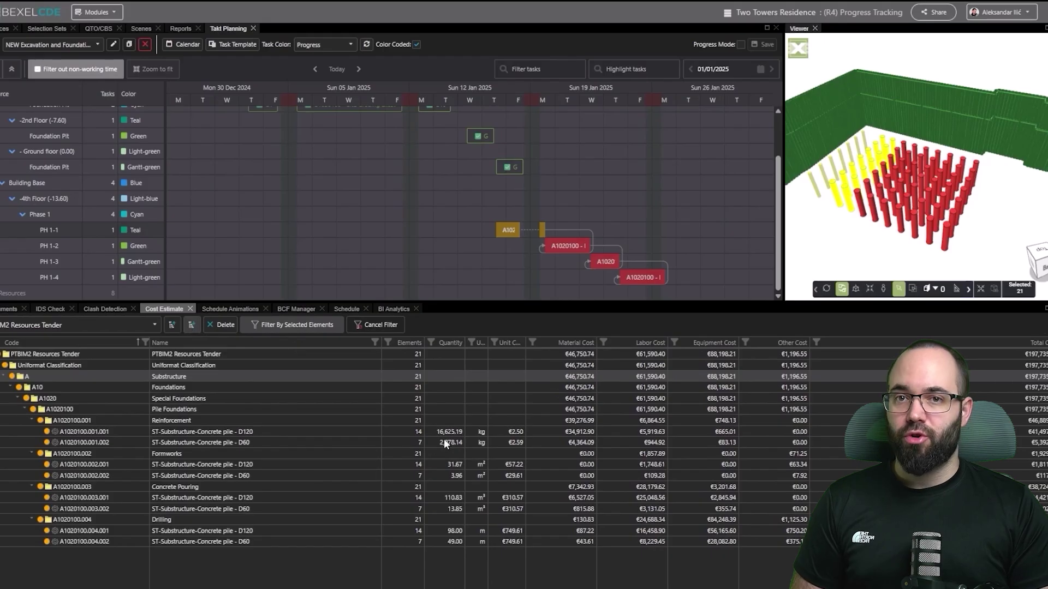
pyautogui.click(234, 431)
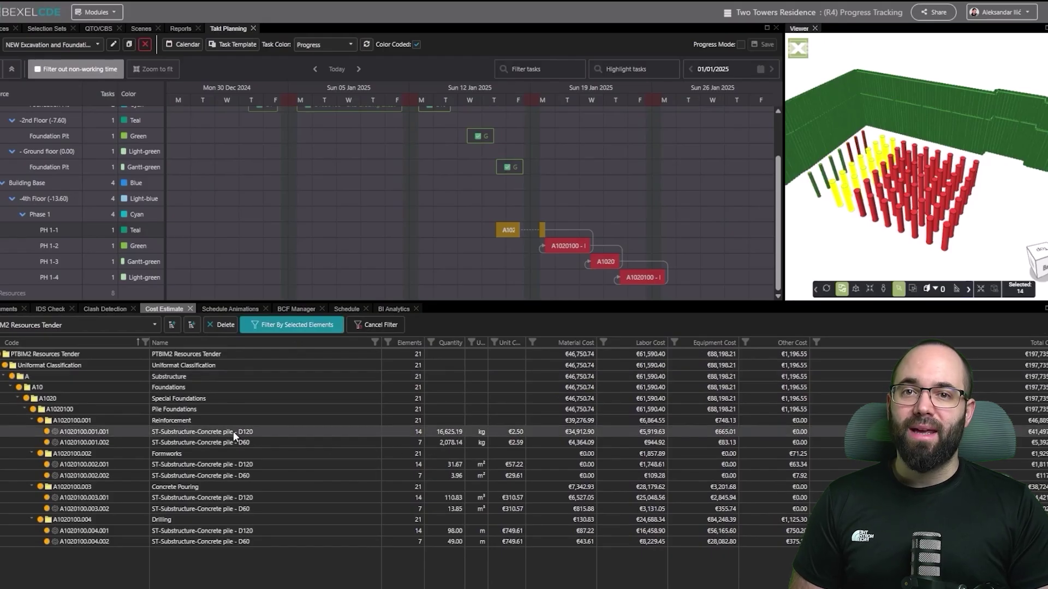
pyautogui.click(235, 443)
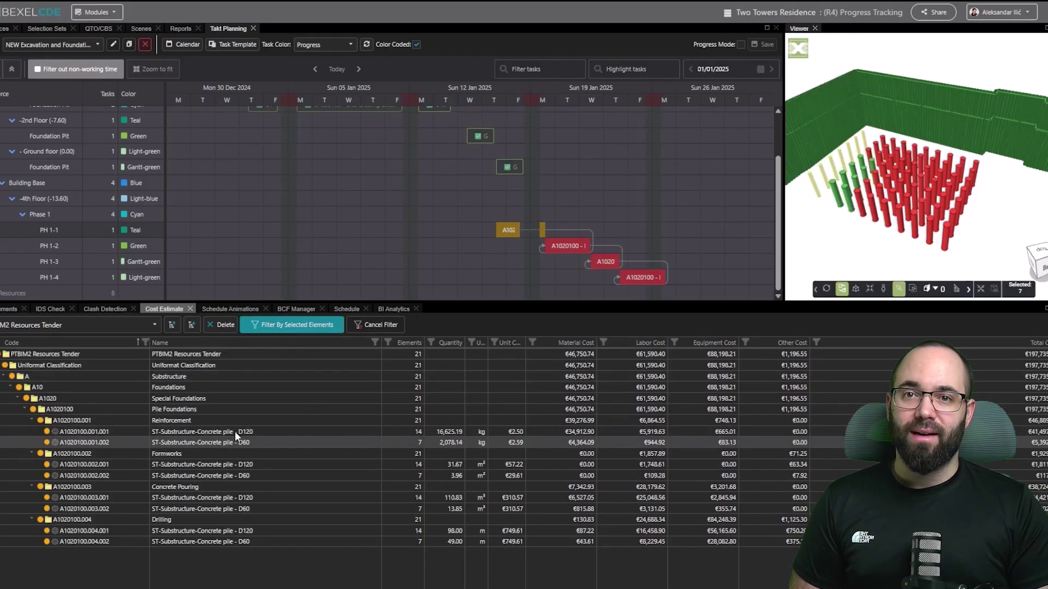
pyautogui.click(235, 431)
pyautogui.click(380, 326)
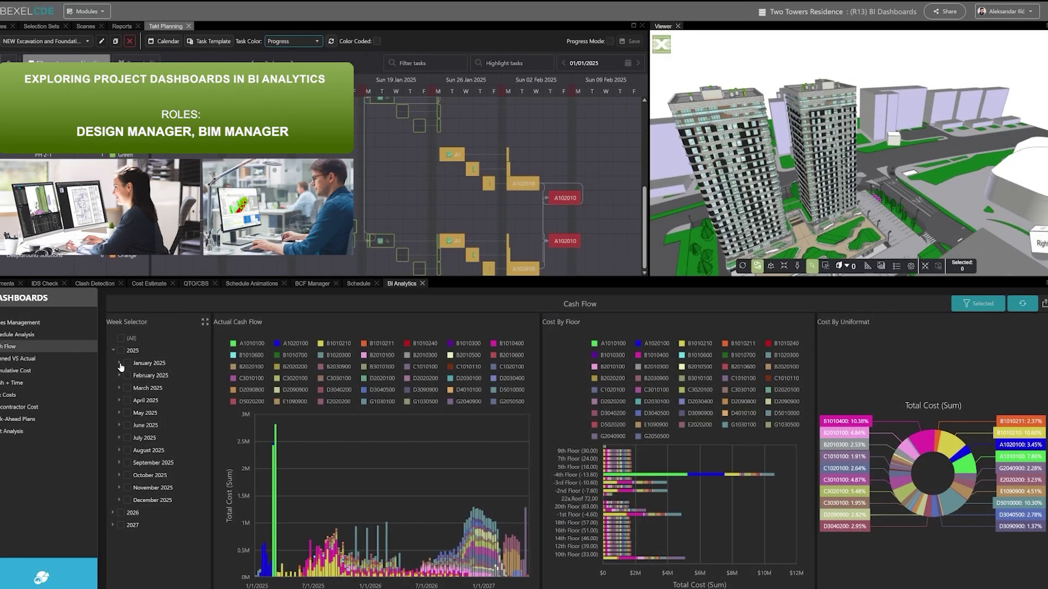
# - Select the weeks from 12/29/2024 through 2/9/2025 in the Week Selector, clearing the model selection
pyautogui.click(133, 375)
pyautogui.click(133, 387)
pyautogui.click(133, 400)
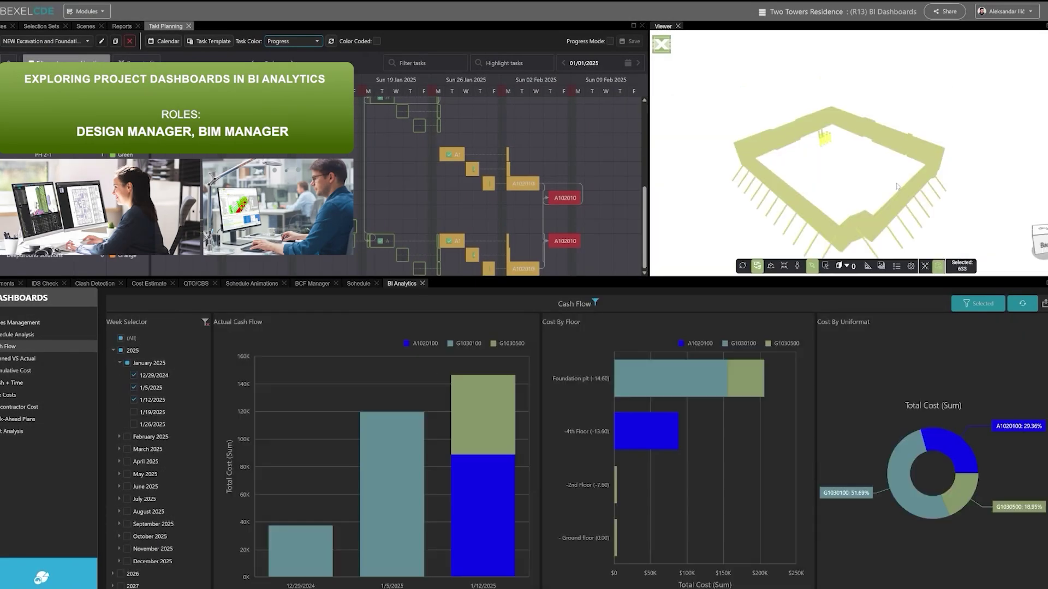
pyautogui.click(133, 412)
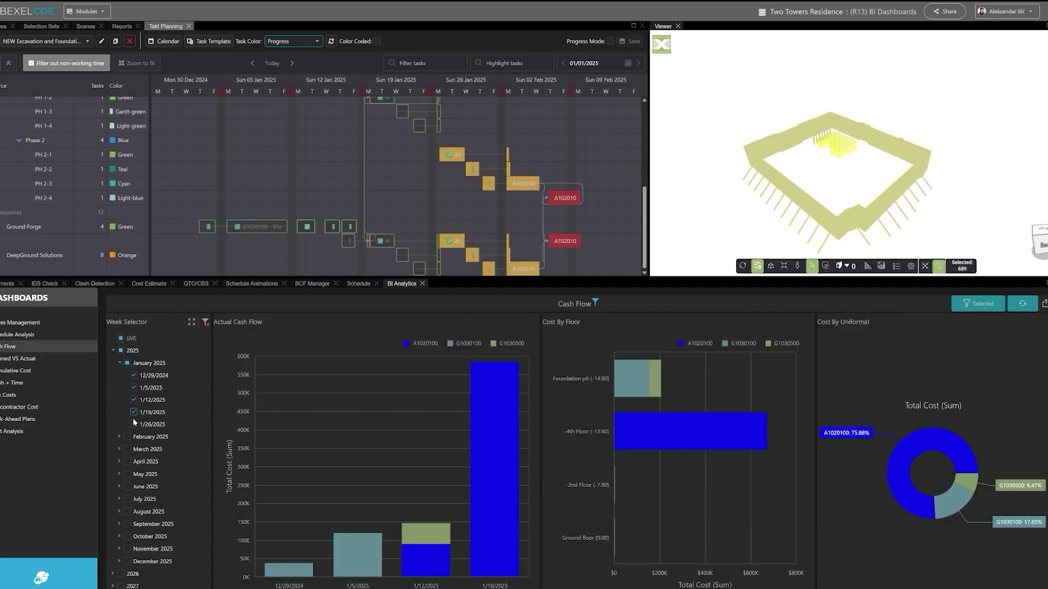
pyautogui.click(133, 425)
pyautogui.click(820, 174)
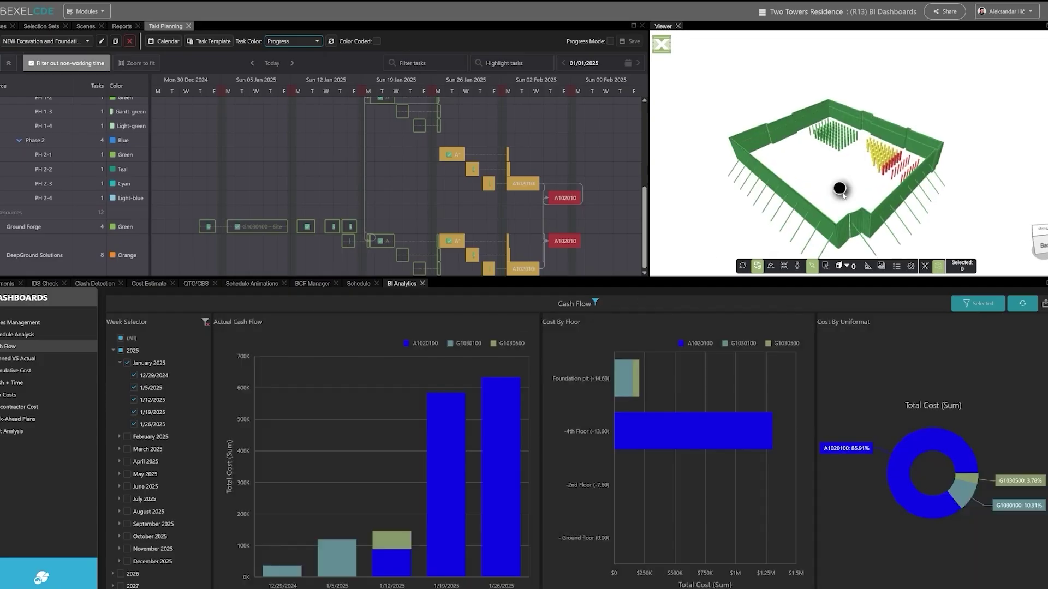
pyautogui.click(119, 436)
pyautogui.click(134, 450)
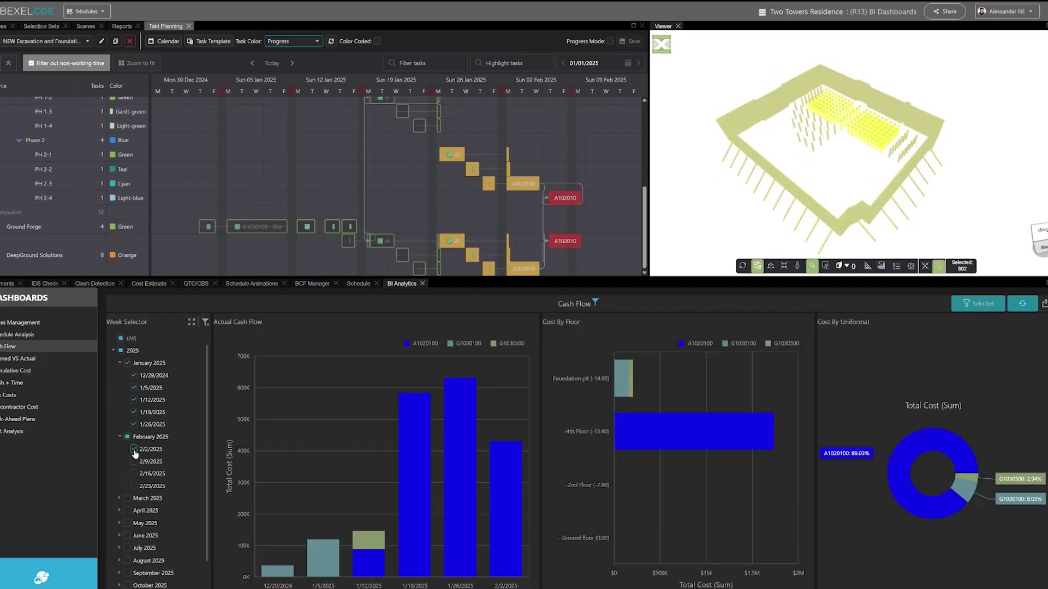
pyautogui.click(134, 462)
pyautogui.click(826, 175)
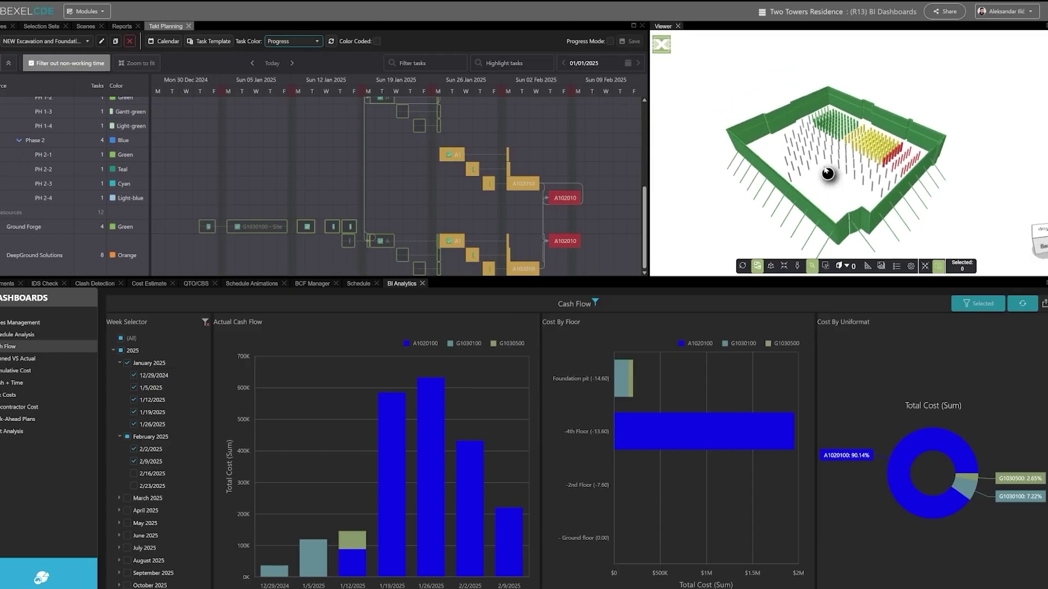
# - In Clash + Time, filter by Building Base, Tower 02 and Exterior areas, then clear Exterior areas
pyautogui.click(31, 383)
pyautogui.click(247, 444)
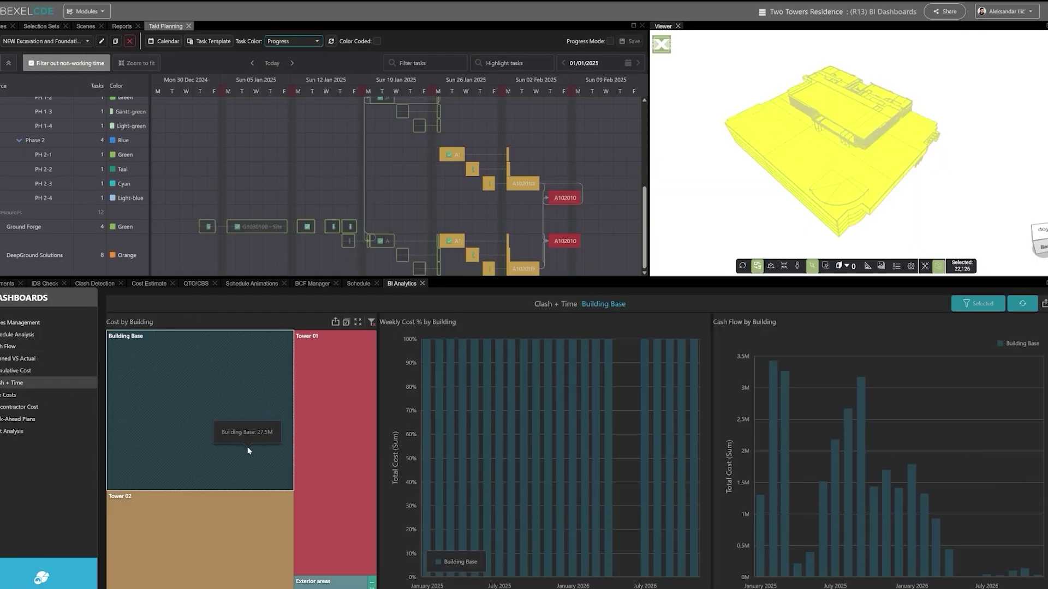
pyautogui.click(237, 528)
pyautogui.click(338, 586)
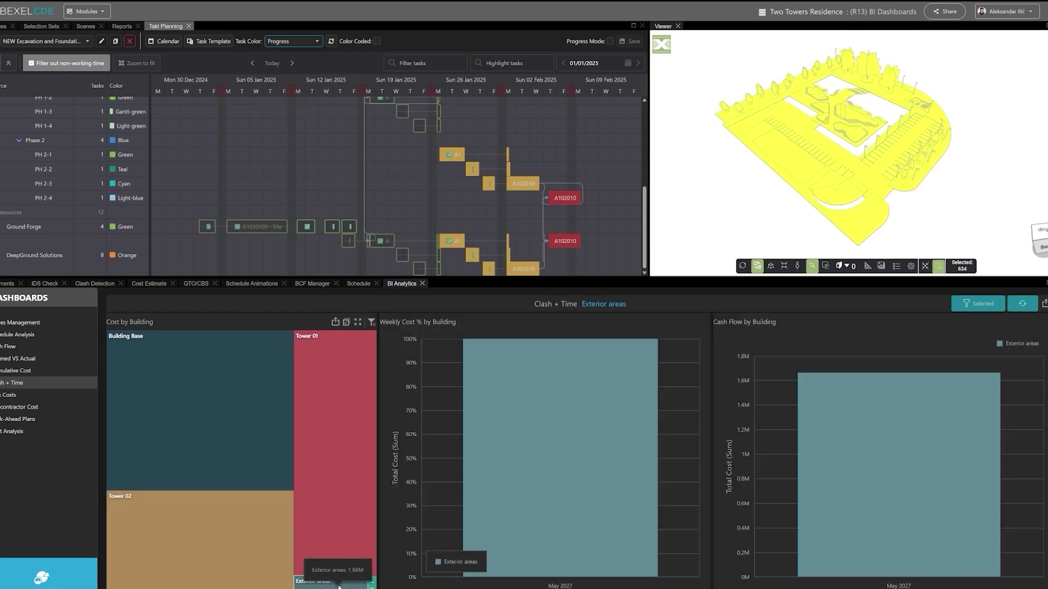
pyautogui.click(371, 323)
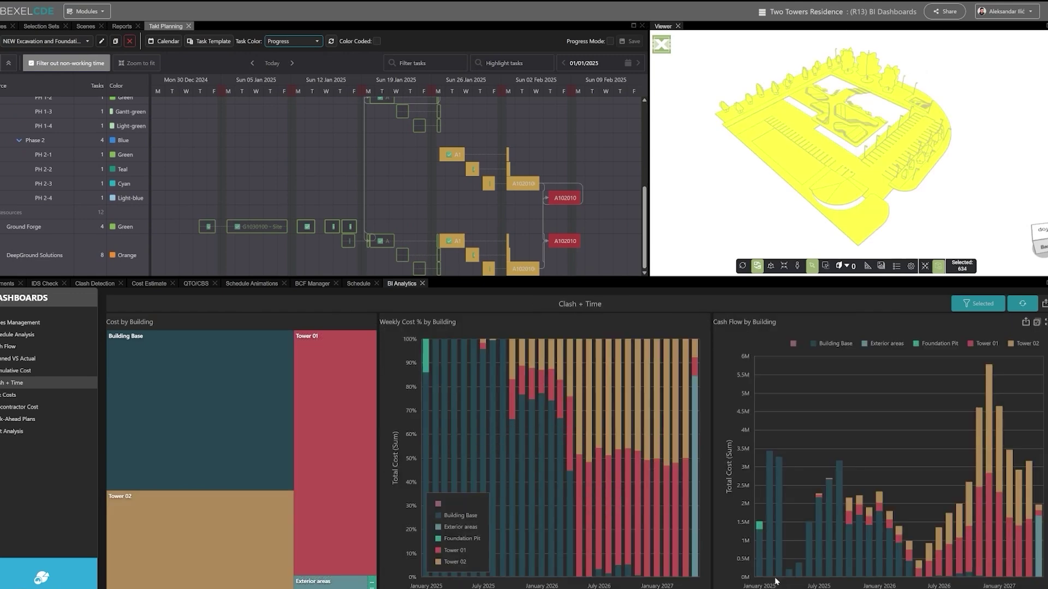
# - Filter the Cash Flow months from January through August 2025, then clear all dashboard filters
pyautogui.click(762, 559)
pyautogui.click(769, 557)
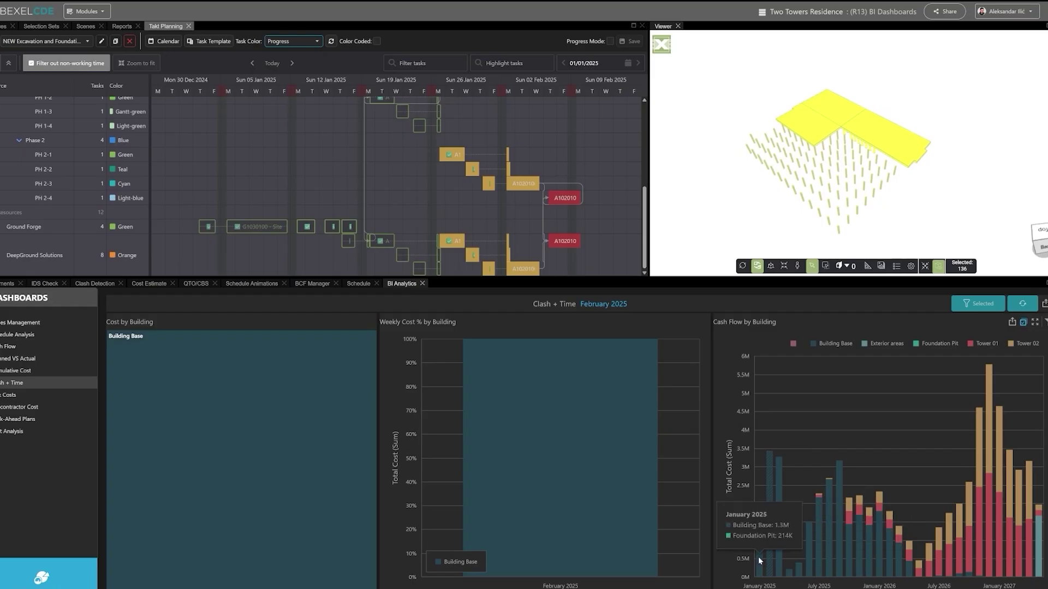
pyautogui.keyDown('ctrl'); pyautogui.click(759, 561); pyautogui.keyUp('ctrl')
pyautogui.keyDown('ctrl'); pyautogui.click(779, 557); pyautogui.keyUp('ctrl')
pyautogui.keyDown('ctrl'); pyautogui.click(789, 562); pyautogui.keyUp('ctrl')
pyautogui.keyDown('ctrl'); pyautogui.click(800, 568); pyautogui.keyUp('ctrl')
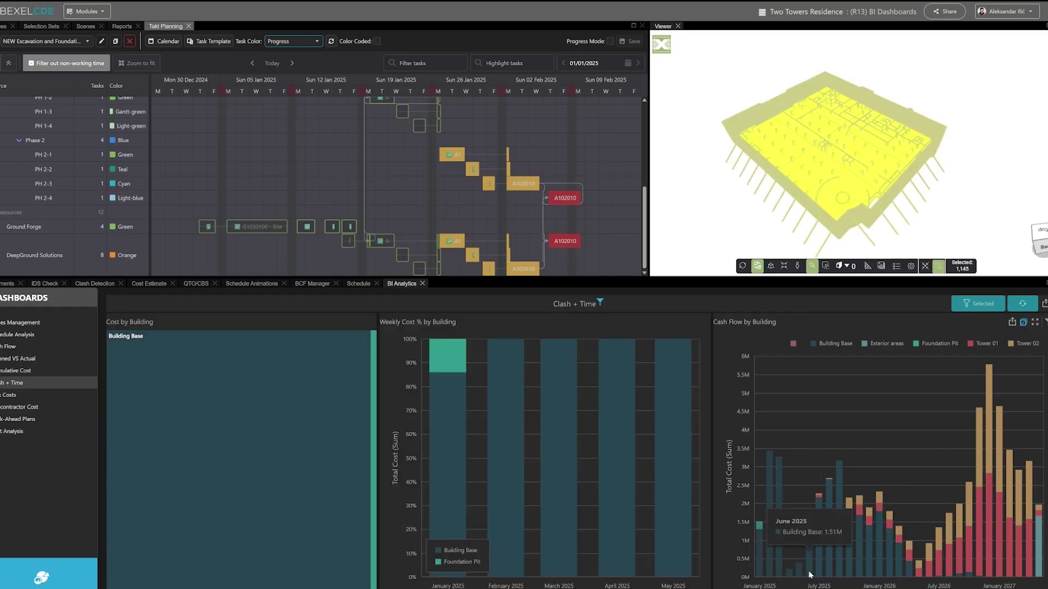
pyautogui.keyDown('ctrl'); pyautogui.click(810, 573); pyautogui.keyUp('ctrl')
pyautogui.keyDown('ctrl'); pyautogui.click(819, 572); pyautogui.keyUp('ctrl')
pyautogui.keyDown('ctrl'); pyautogui.click(828, 574); pyautogui.keyUp('ctrl')
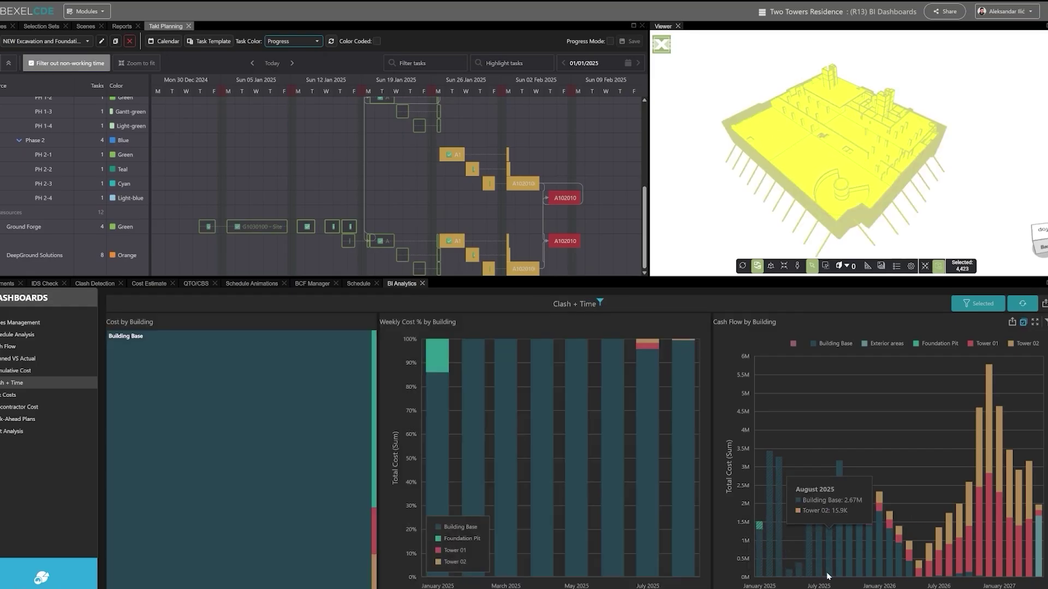
pyautogui.click(890, 177)
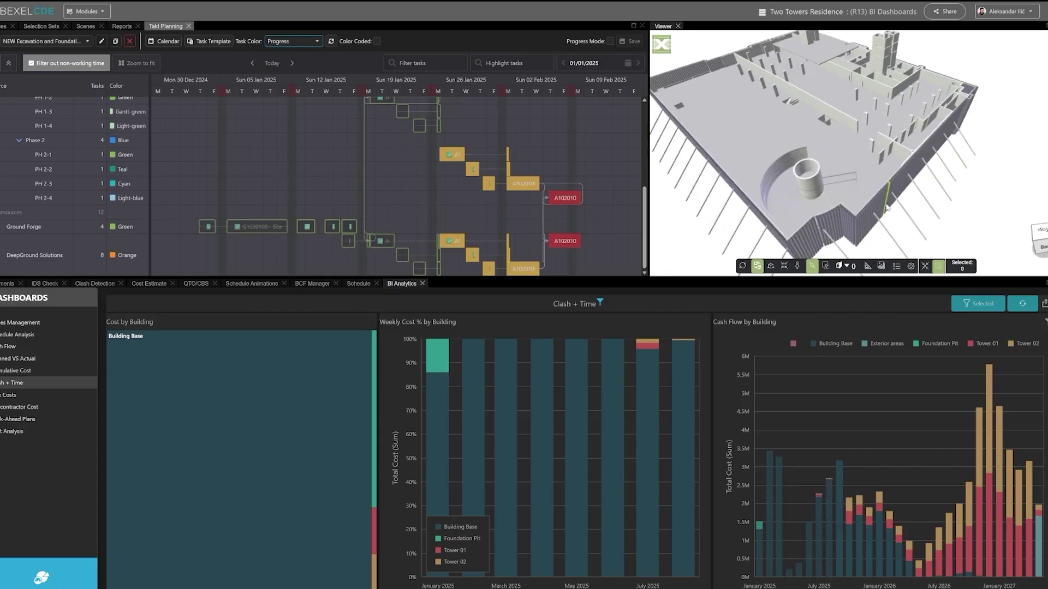
pyautogui.click(1044, 322)
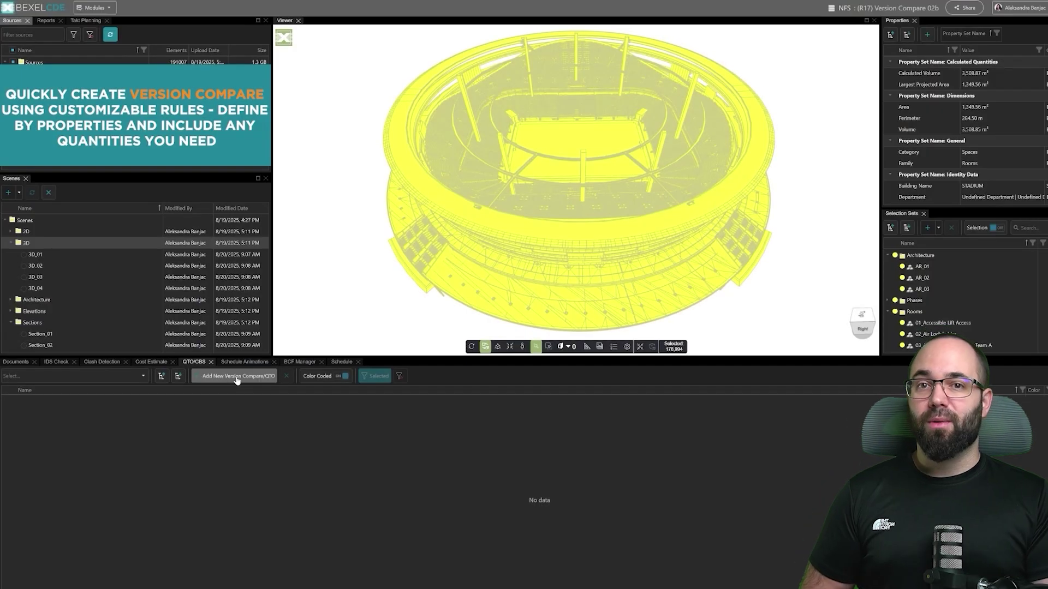
# - Start a new version compare with rules Scope, Version Compare against (R16) Version Compare 02a, and Category
pyautogui.click(236, 377)
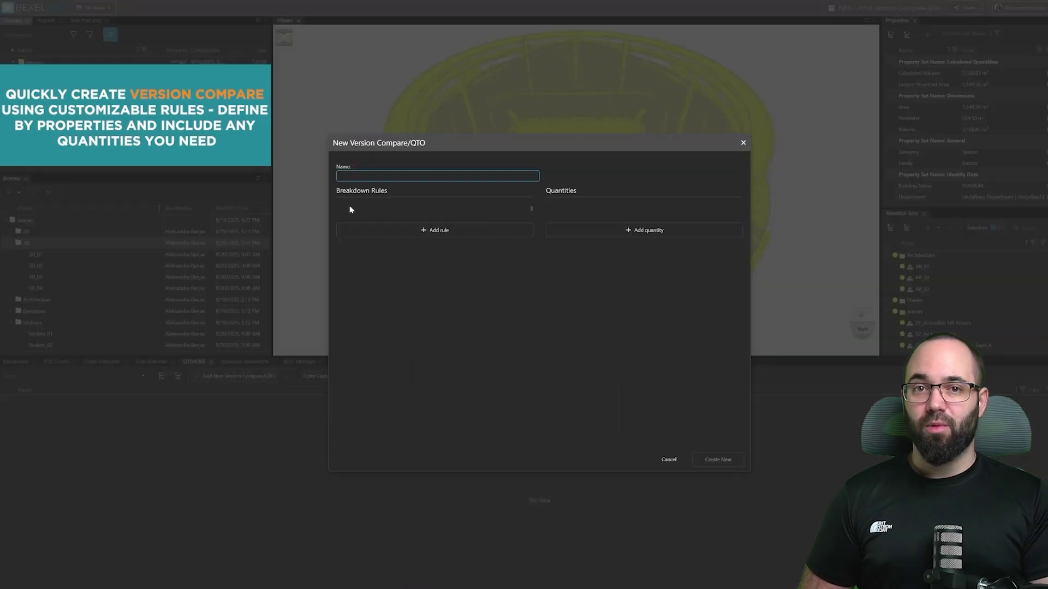
pyautogui.click(393, 230)
pyautogui.click(404, 217)
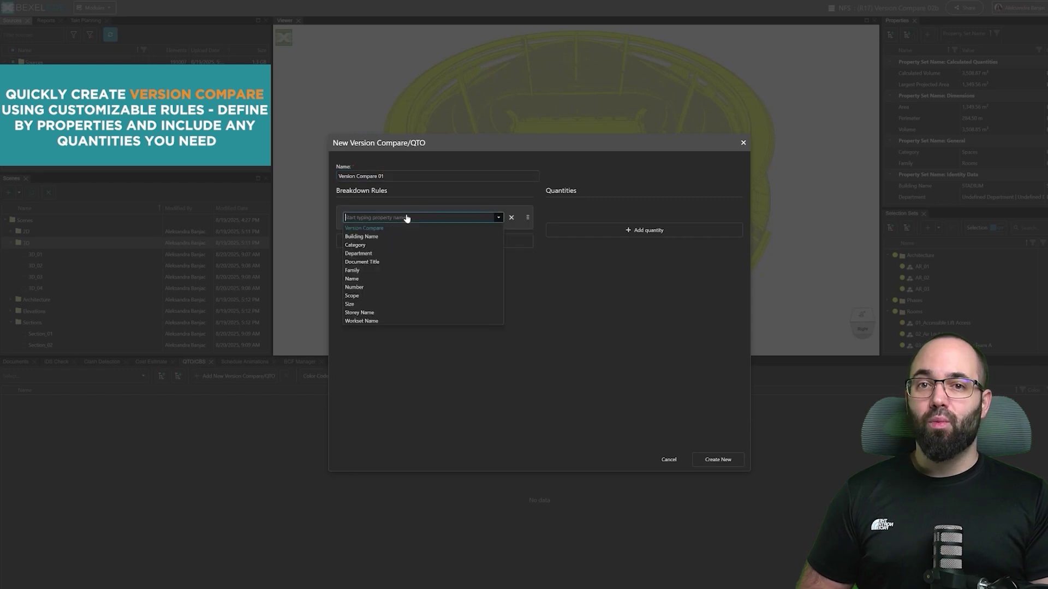
pyautogui.click(434, 240)
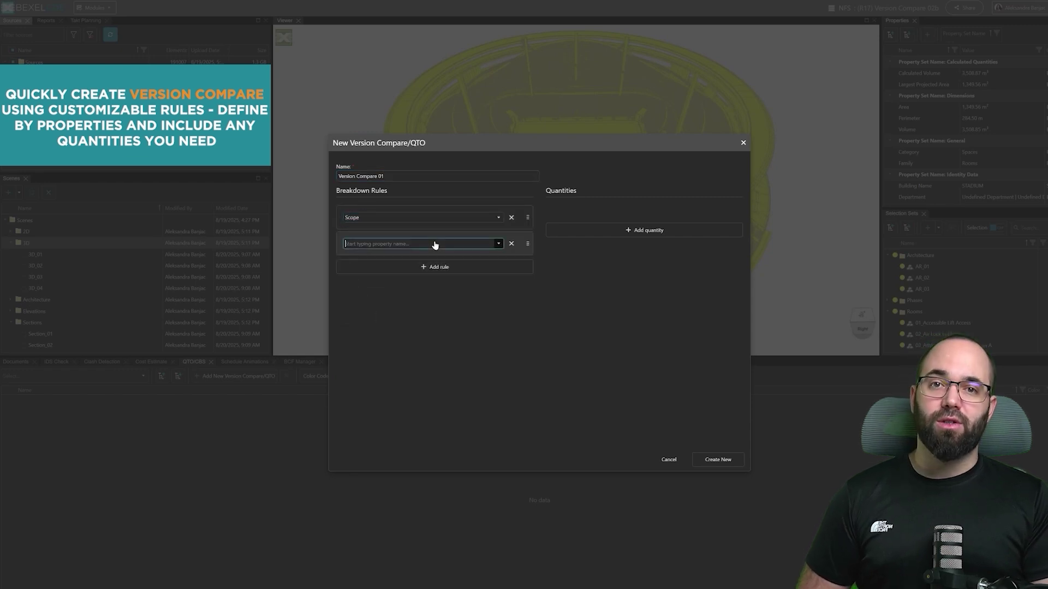
pyautogui.click(434, 243)
pyautogui.click(427, 262)
pyautogui.click(427, 267)
pyautogui.click(423, 278)
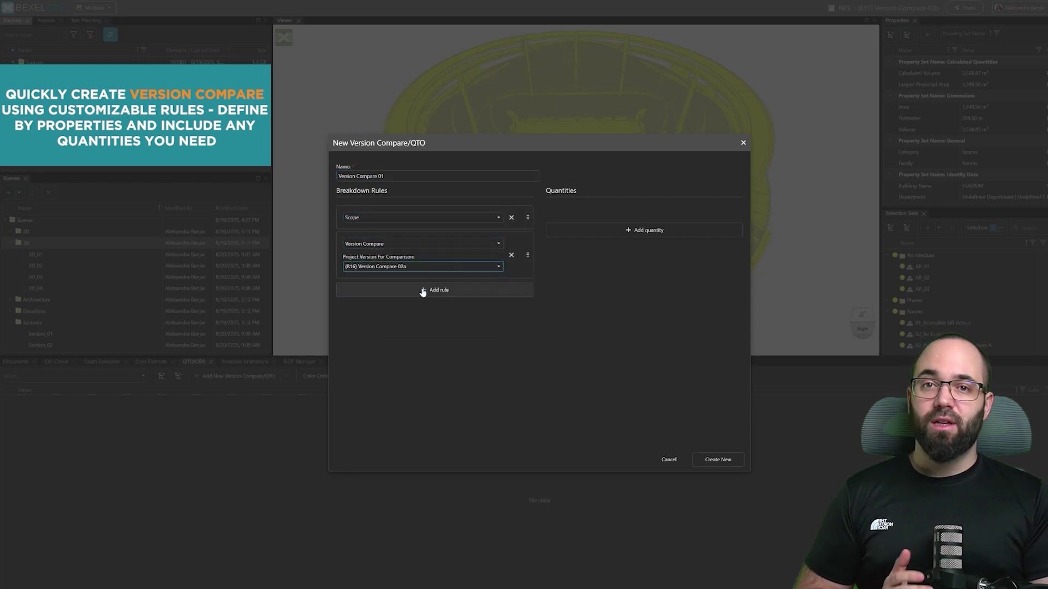
pyautogui.click(424, 292)
pyautogui.click(405, 312)
# - Add the quantities Area, Area (R16), Volume and Volume (R16) to the compare
pyautogui.click(644, 230)
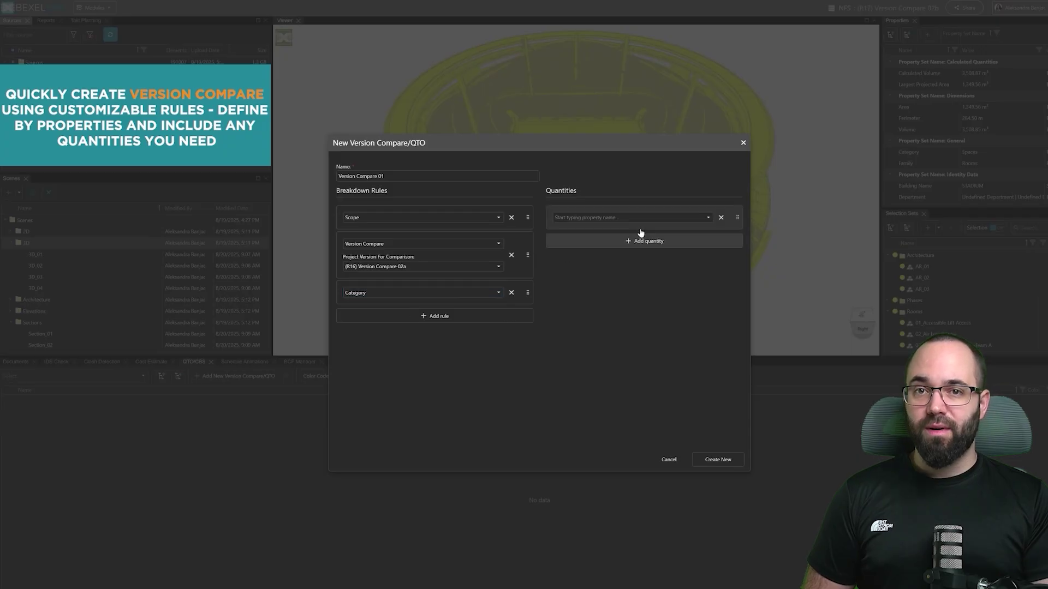
pyautogui.click(643, 218)
pyautogui.click(642, 229)
pyautogui.click(642, 241)
pyautogui.click(642, 244)
pyautogui.click(638, 255)
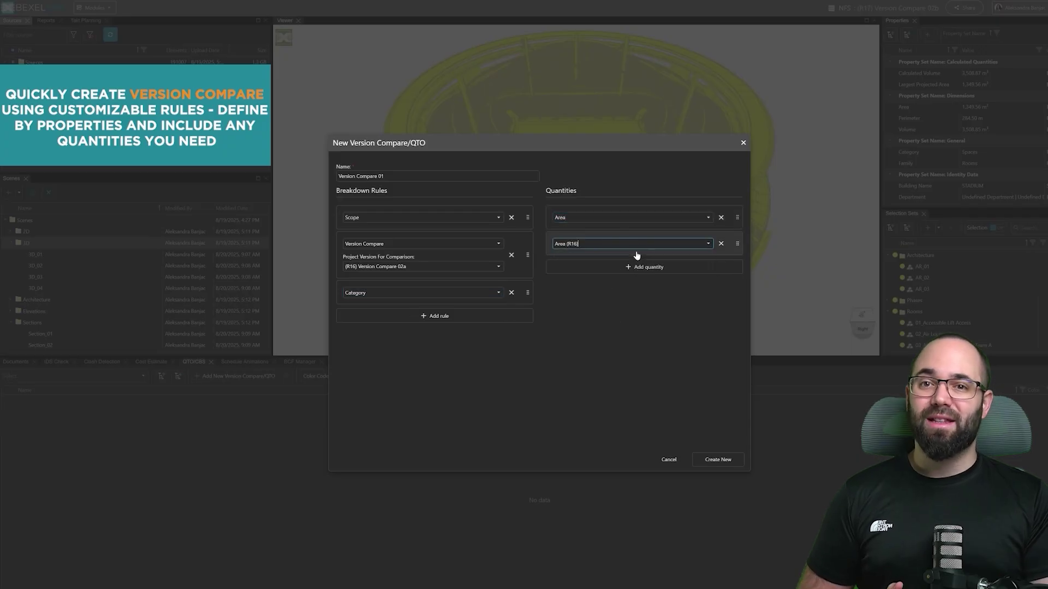
pyautogui.click(642, 266)
pyautogui.click(642, 270)
pyautogui.click(593, 414)
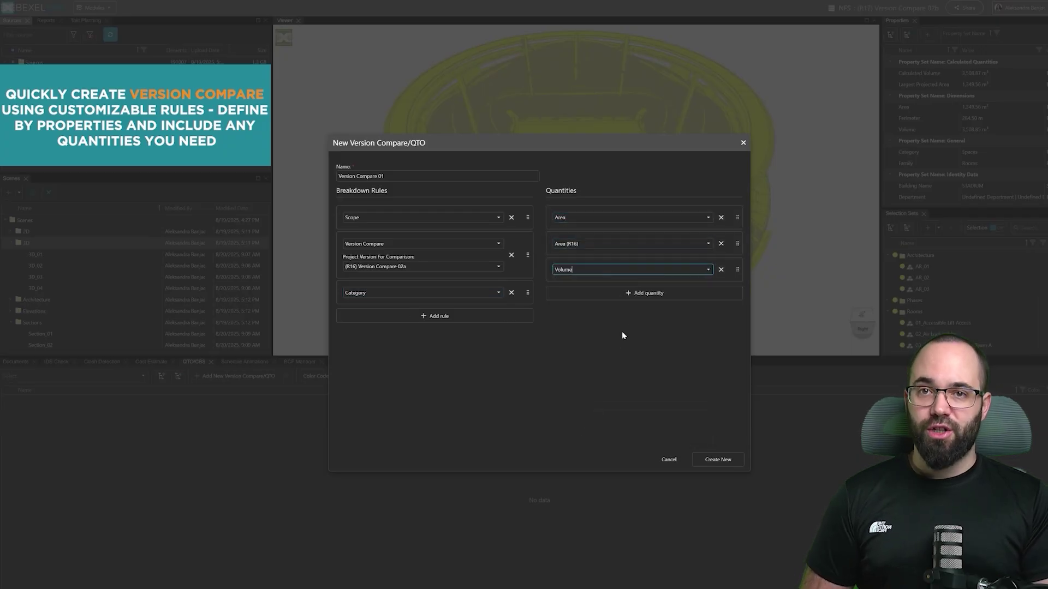
pyautogui.click(622, 331)
pyautogui.click(643, 296)
pyautogui.click(587, 440)
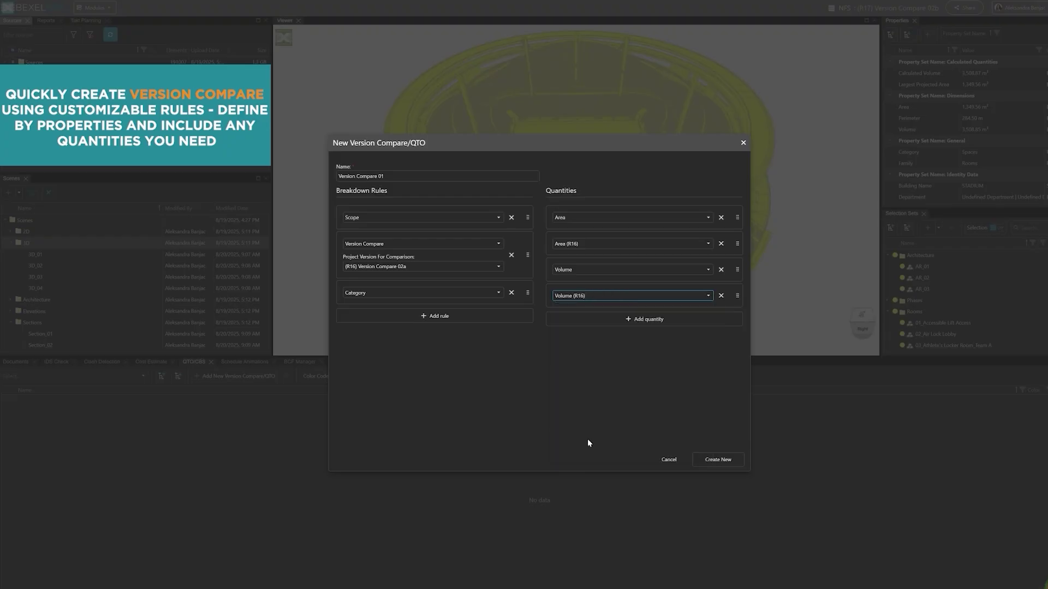
# - Create the version compare and hide the Rooms, Spectator Tiers and Structure results
pyautogui.click(724, 460)
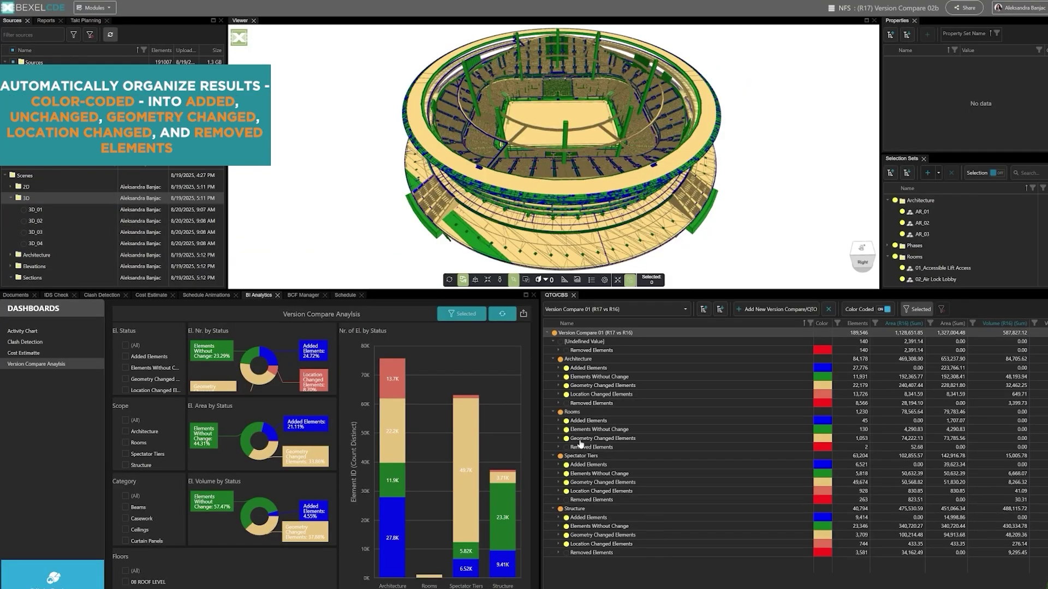
pyautogui.click(560, 412)
pyautogui.click(560, 457)
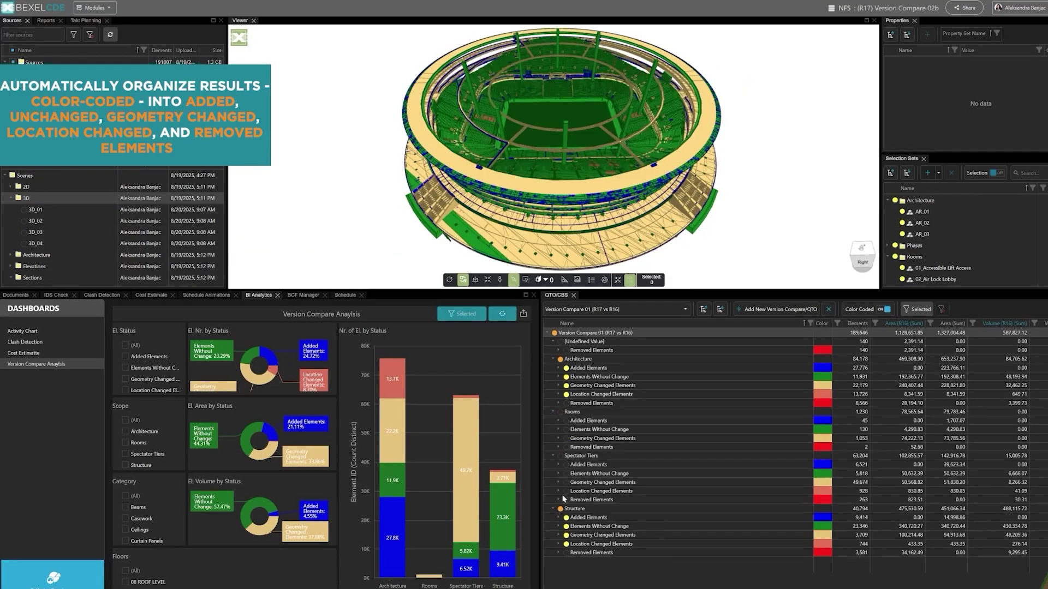
pyautogui.click(561, 508)
# - Toggle Architecture's added, unchanged and geometry-changed elements, leaving only the added ones hidden
pyautogui.click(566, 368)
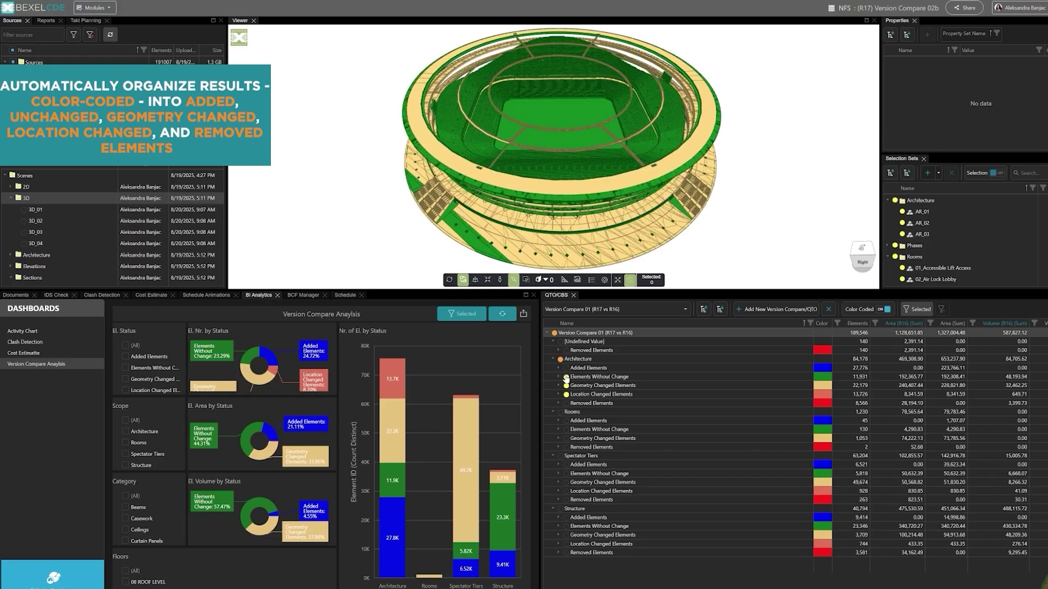
pyautogui.click(566, 377)
pyautogui.click(566, 385)
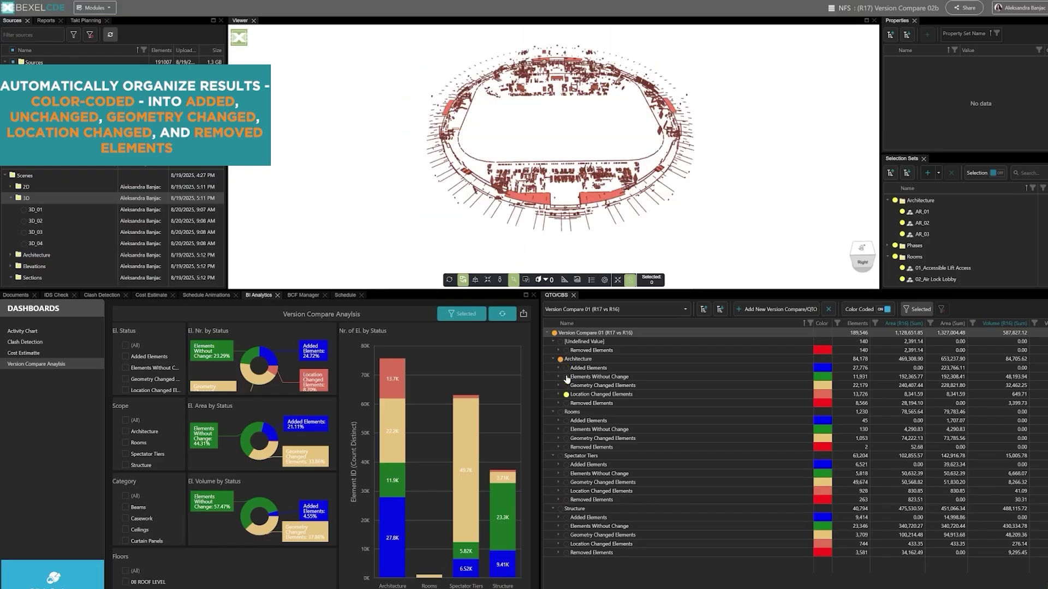
pyautogui.click(567, 386)
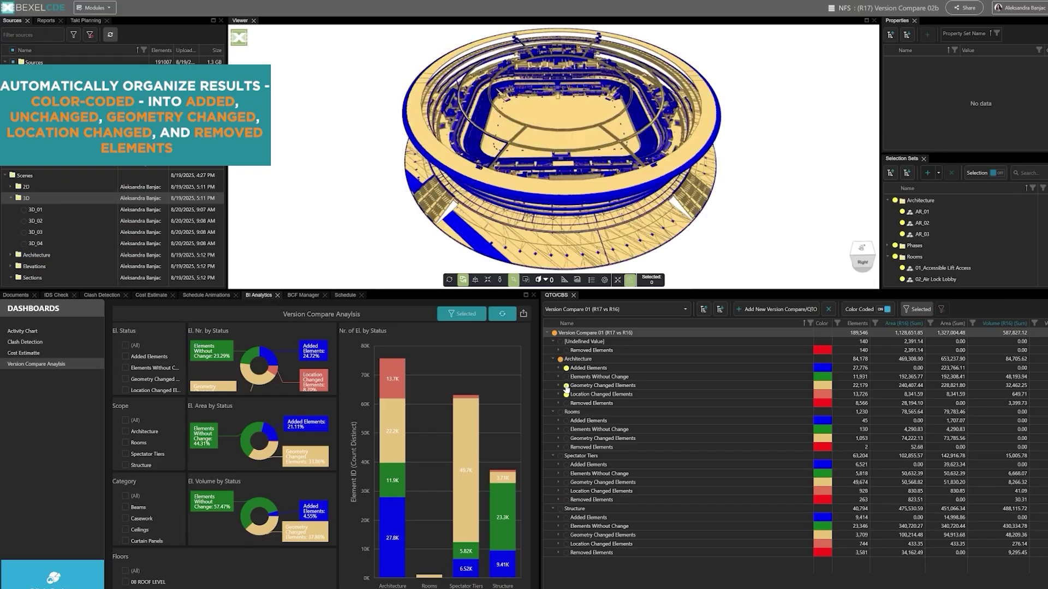
pyautogui.click(565, 376)
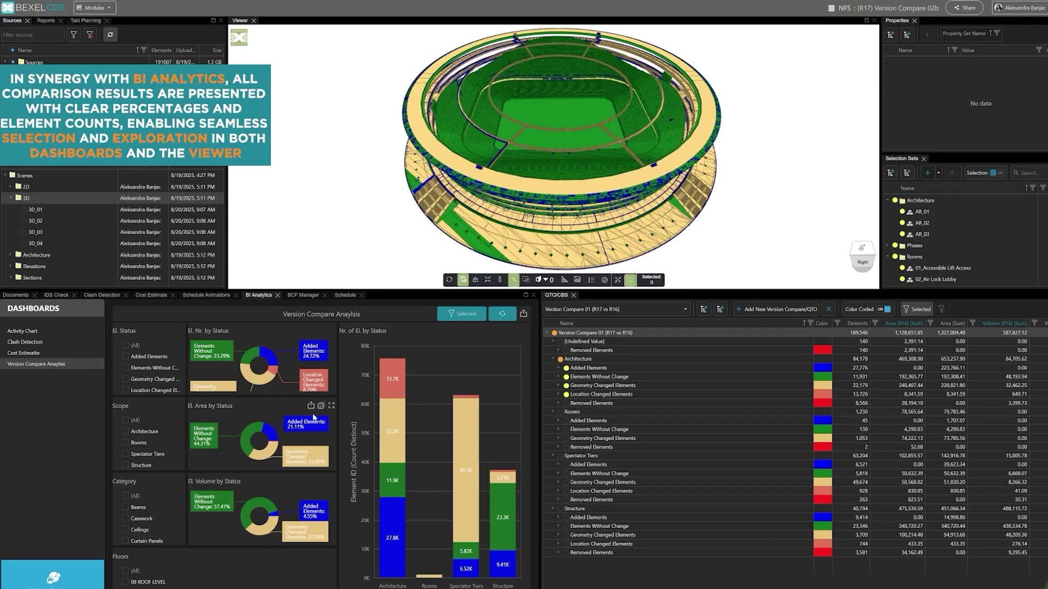
# - Limit the dashboard to Architecture walls and show Structure's added, unchanged and changed elements
pyautogui.click(126, 431)
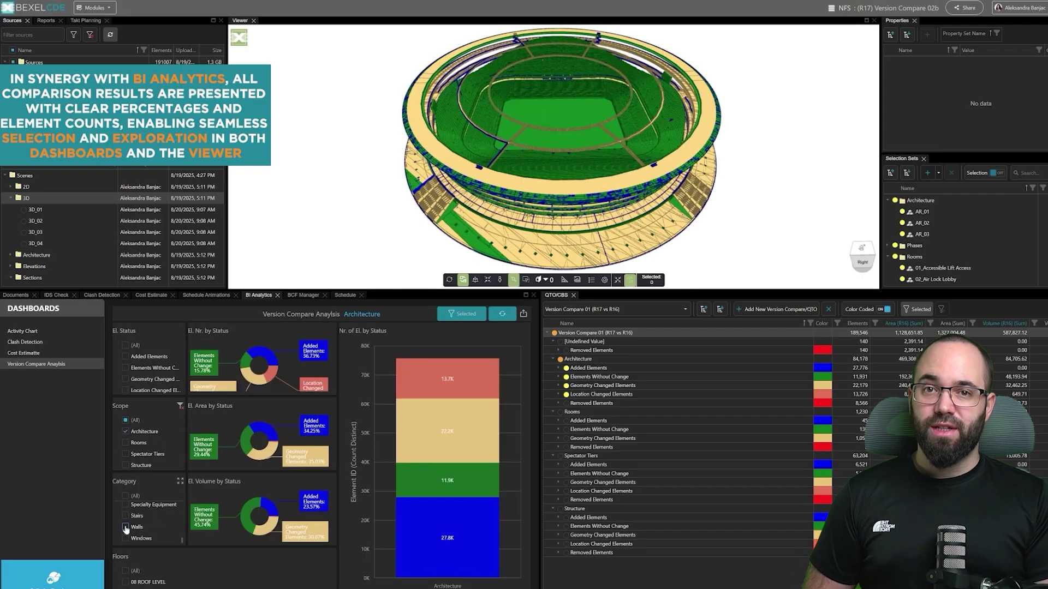
pyautogui.click(125, 527)
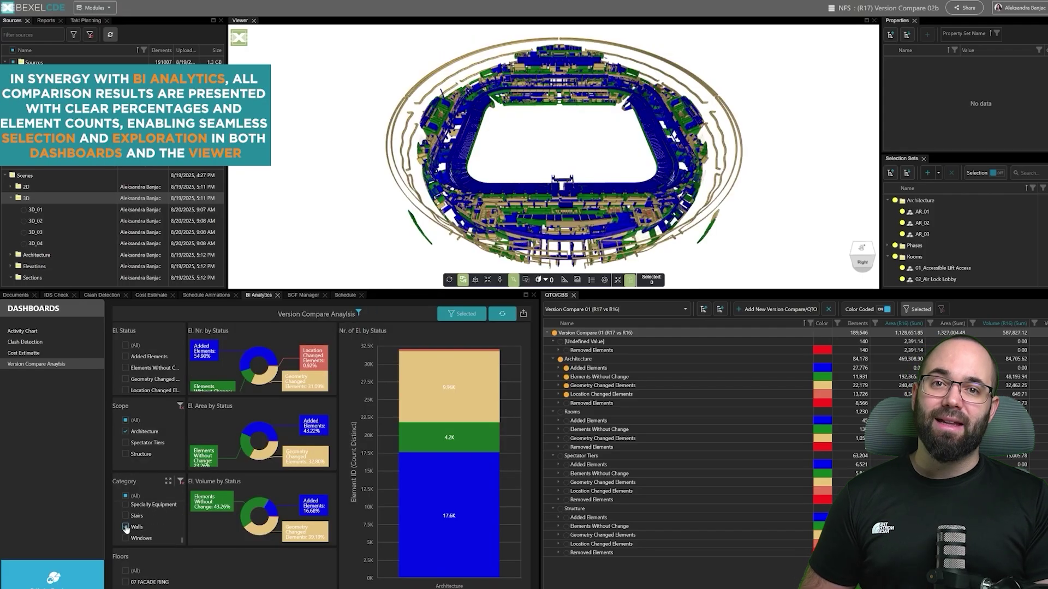
pyautogui.click(720, 309)
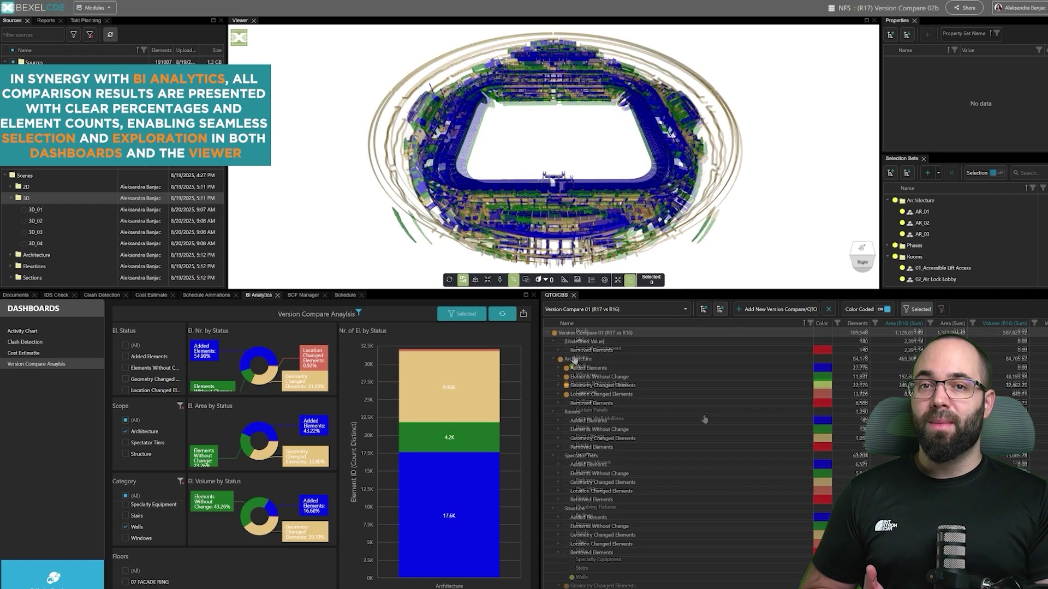
pyautogui.click(567, 518)
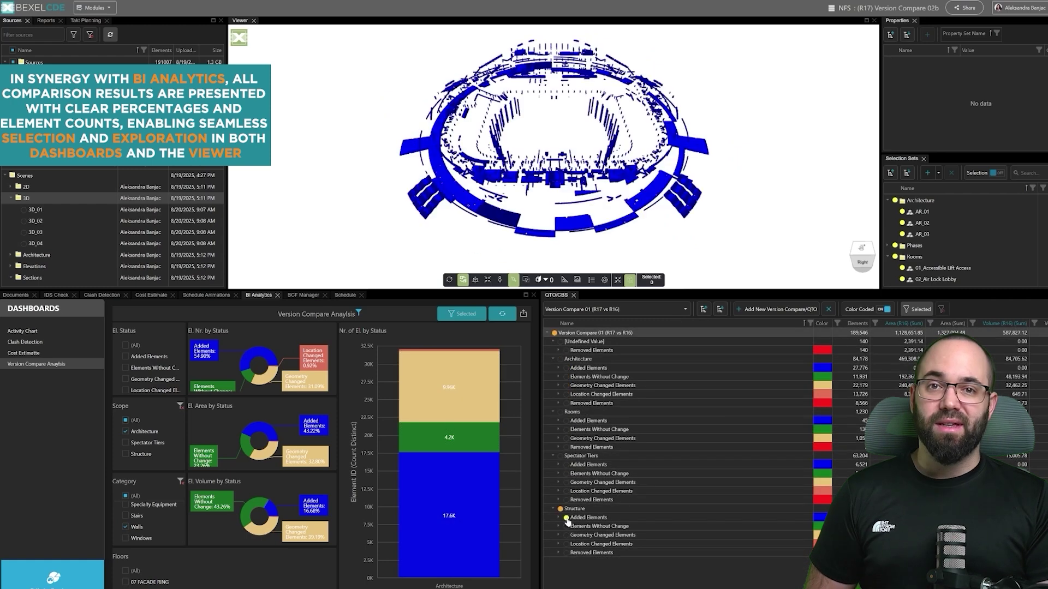
pyautogui.click(566, 526)
pyautogui.click(567, 536)
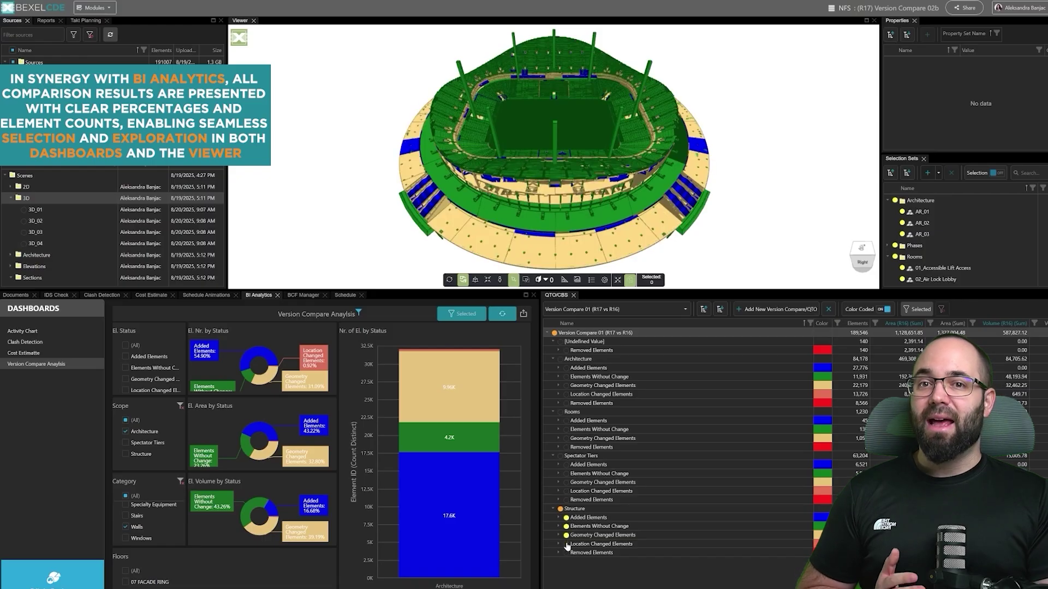
# - Refilter the dashboard to Structure only and limit the QTO table to the selected elements
pyautogui.click(180, 482)
pyautogui.click(180, 407)
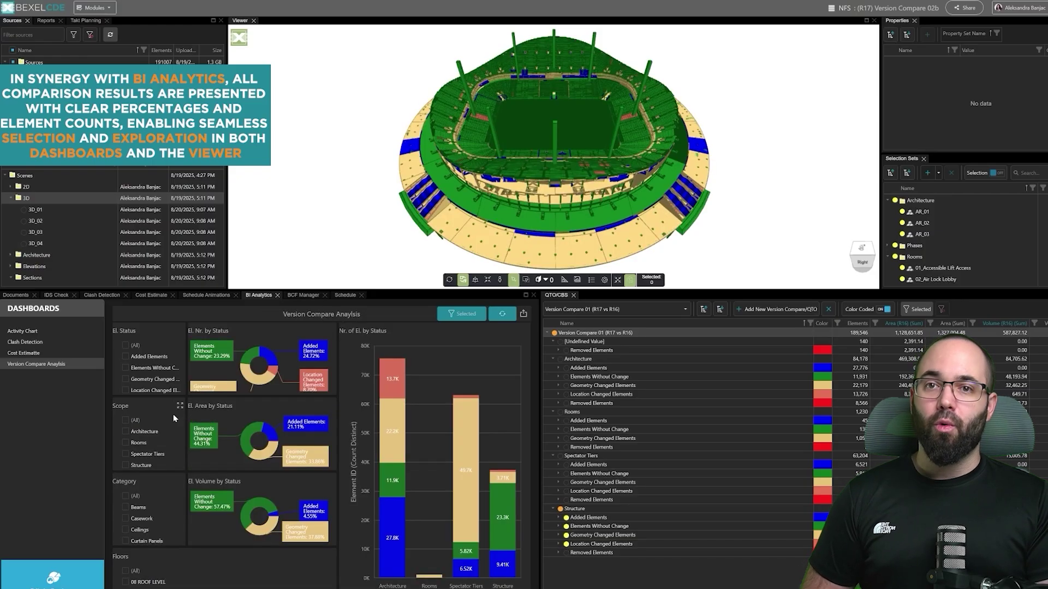
pyautogui.click(125, 465)
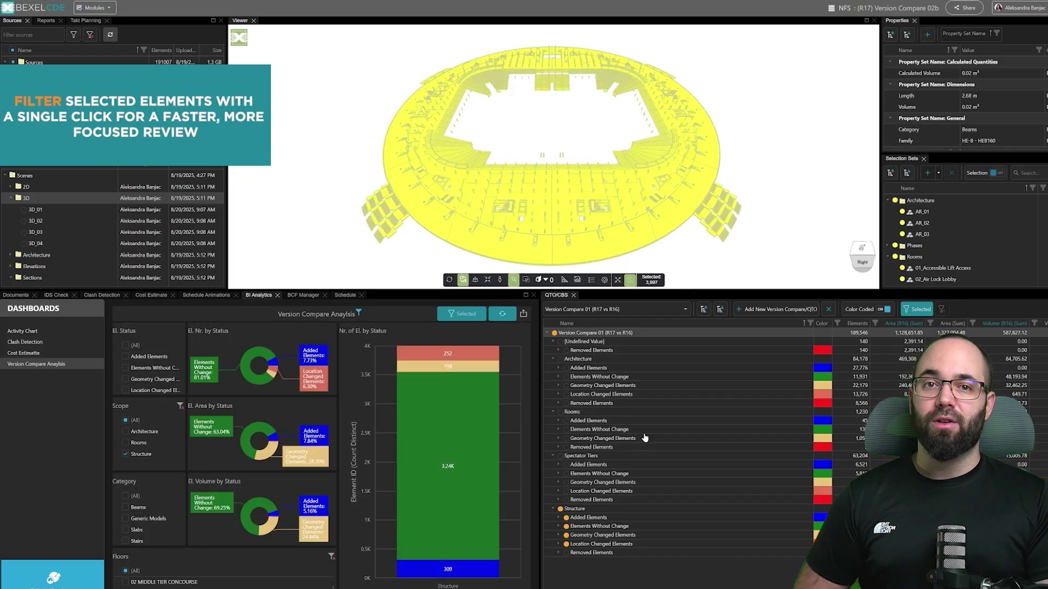
pyautogui.click(917, 310)
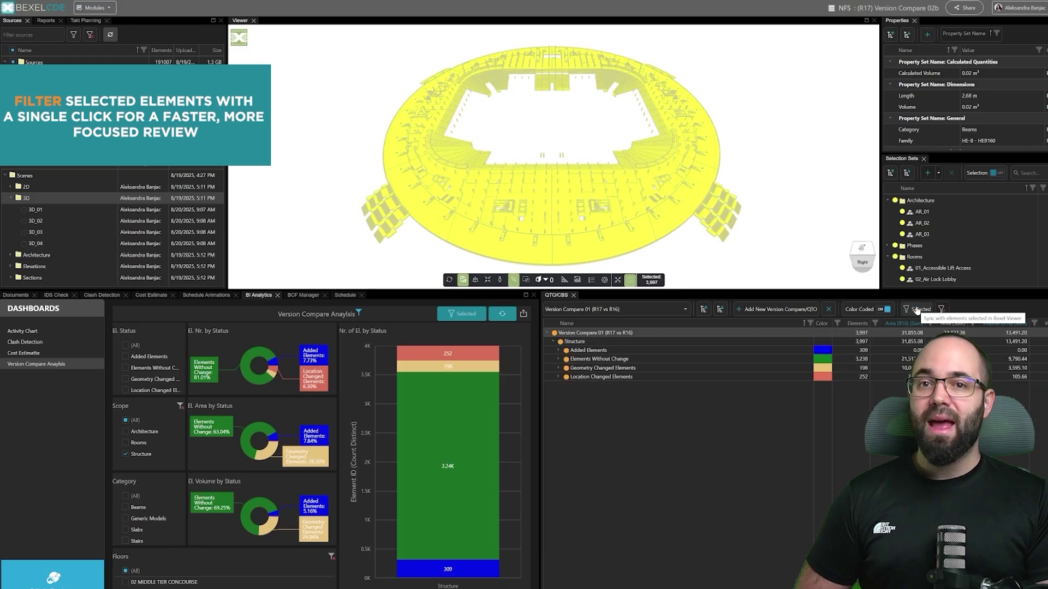
pyautogui.click(721, 309)
pyautogui.click(693, 254)
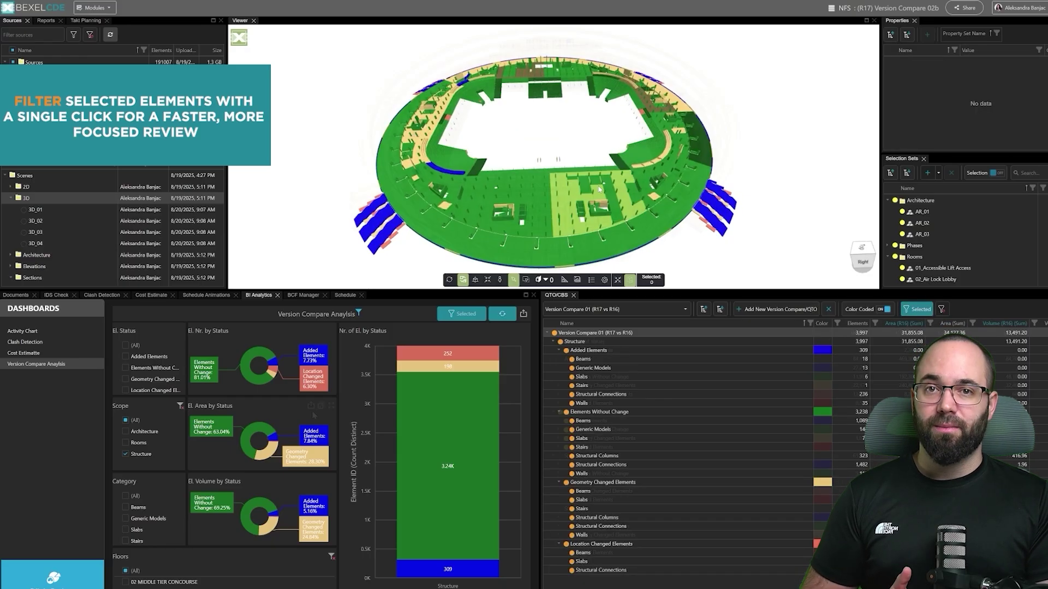
# - Switch the scope filter to Rooms on the 01 LOWER TIER CONCOURSE floor
pyautogui.click(181, 407)
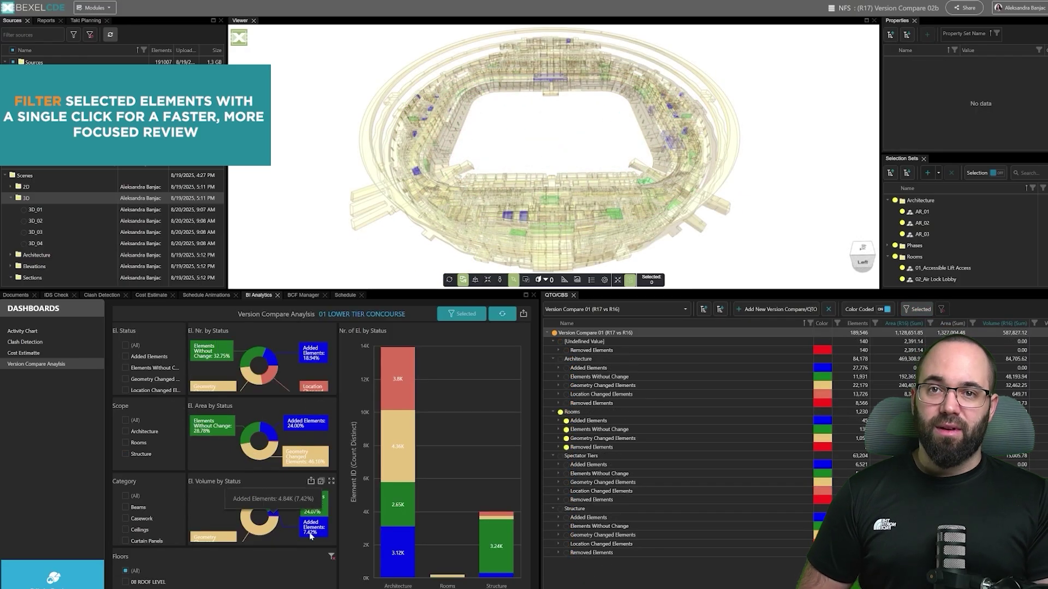
pyautogui.click(125, 444)
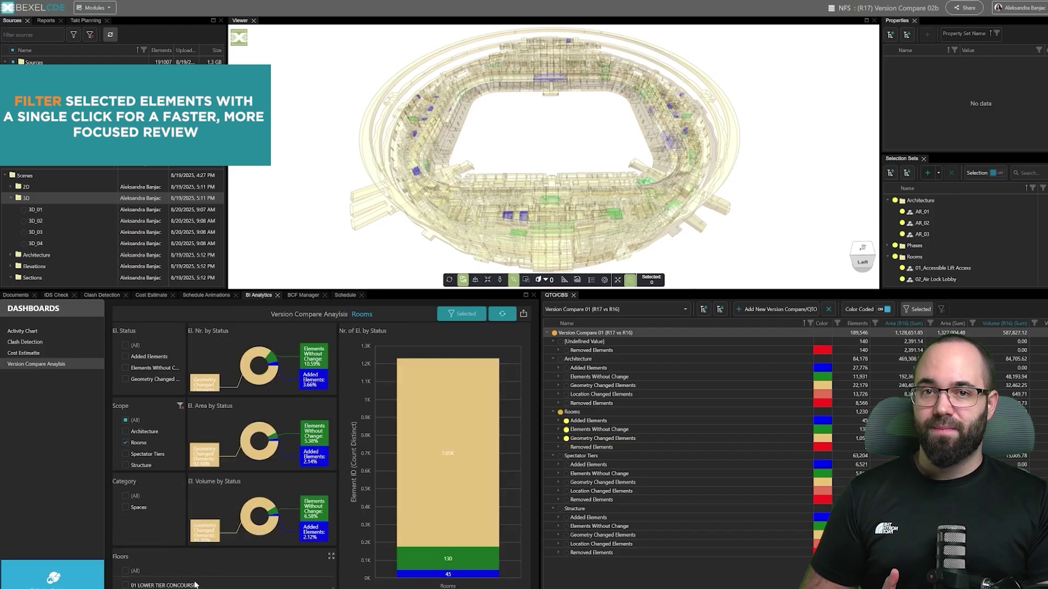
pyautogui.click(126, 585)
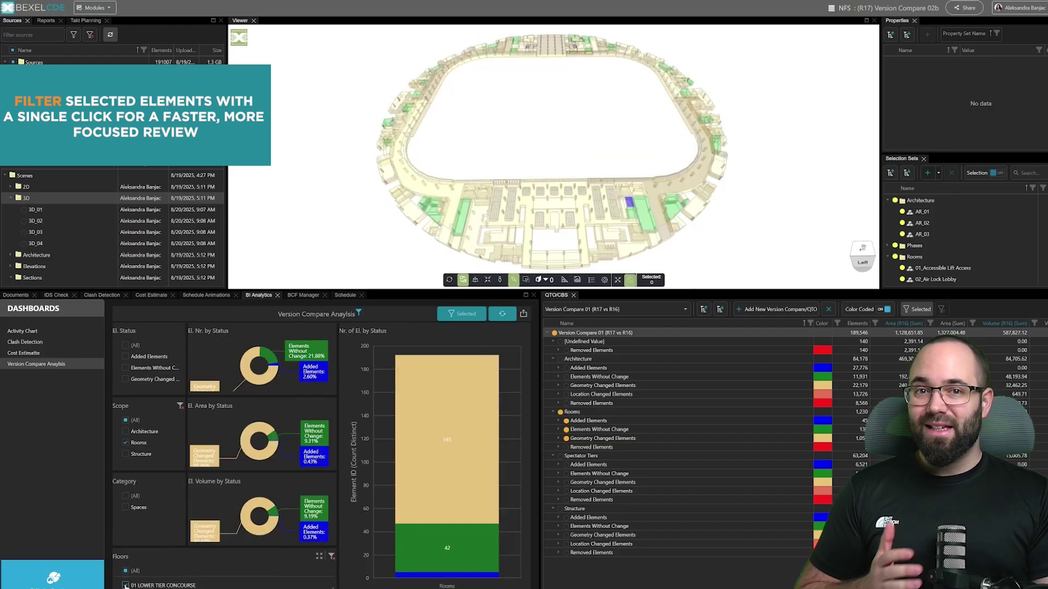
pyautogui.moveTo(439, 451)
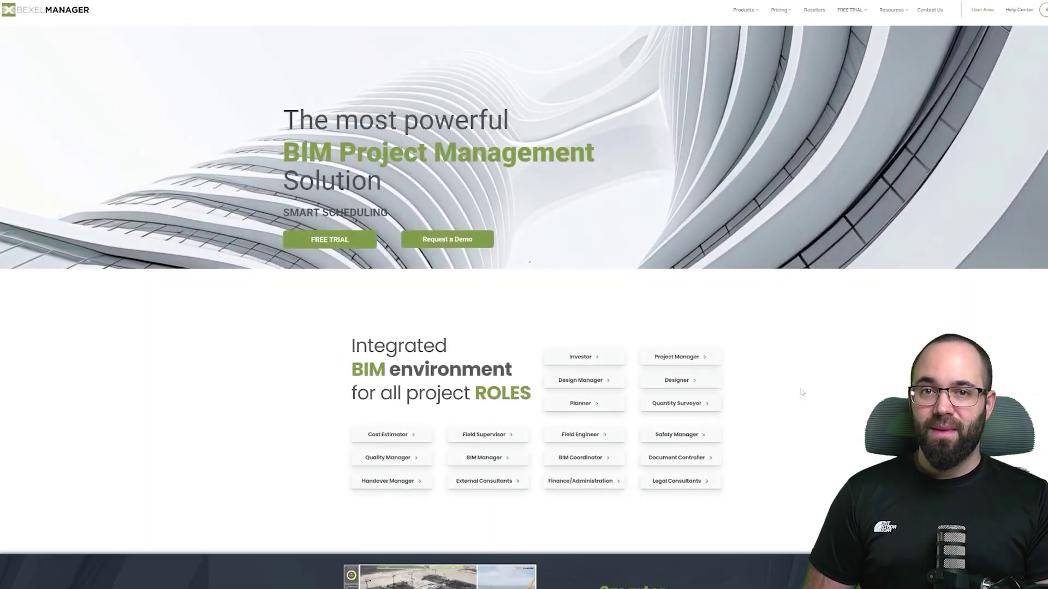
# - Scroll the BEXEL Manager home page down and back up, then view the Products and FREE TRIAL menus
pyautogui.scroll(-3, 801, 392)
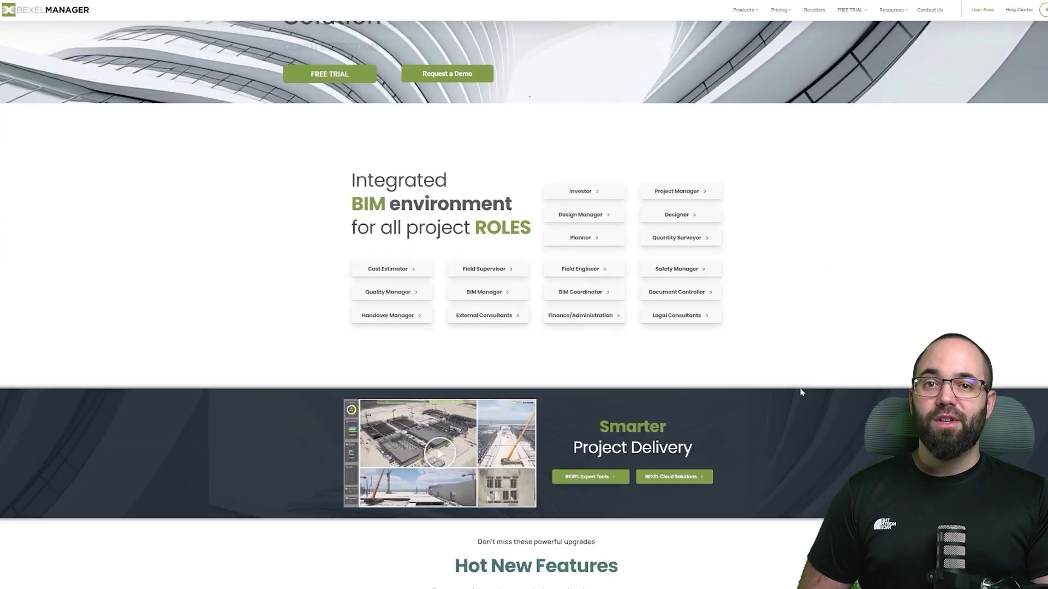
pyautogui.scroll(-10, 801, 392)
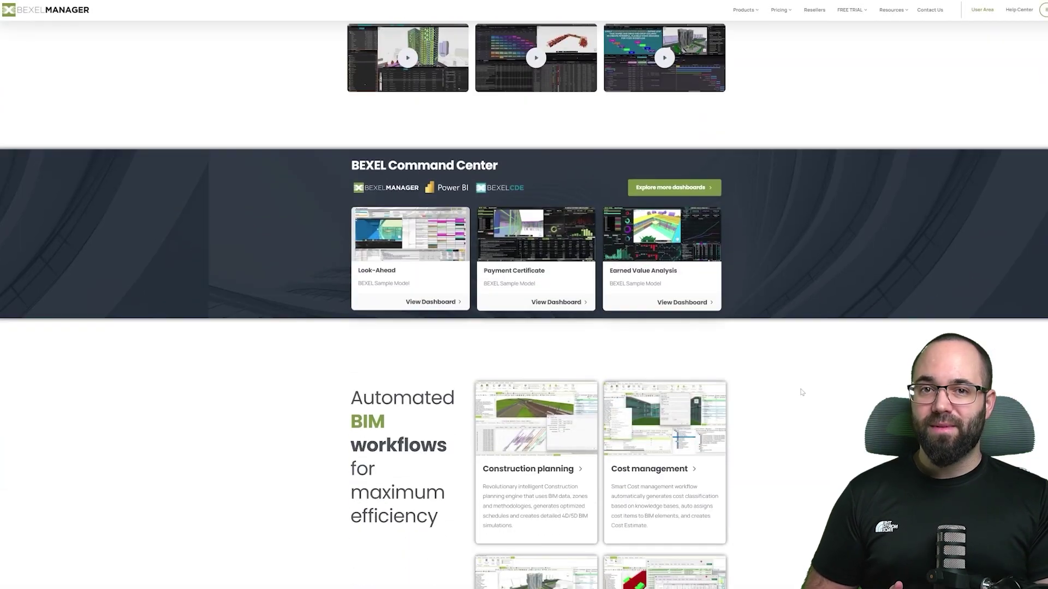
pyautogui.scroll(12, 801, 391)
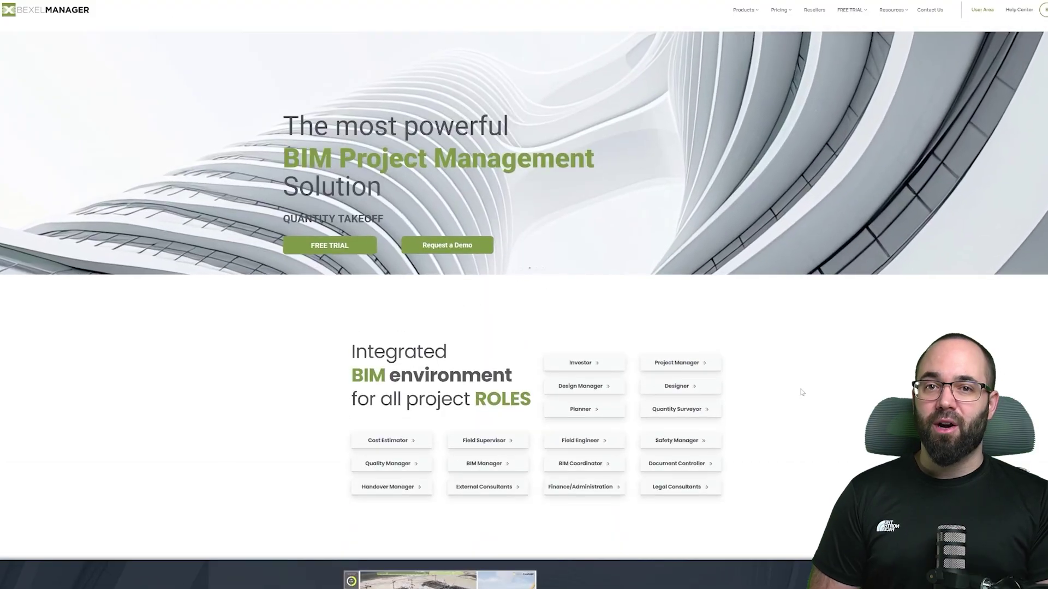
pyautogui.moveTo(757, 11)
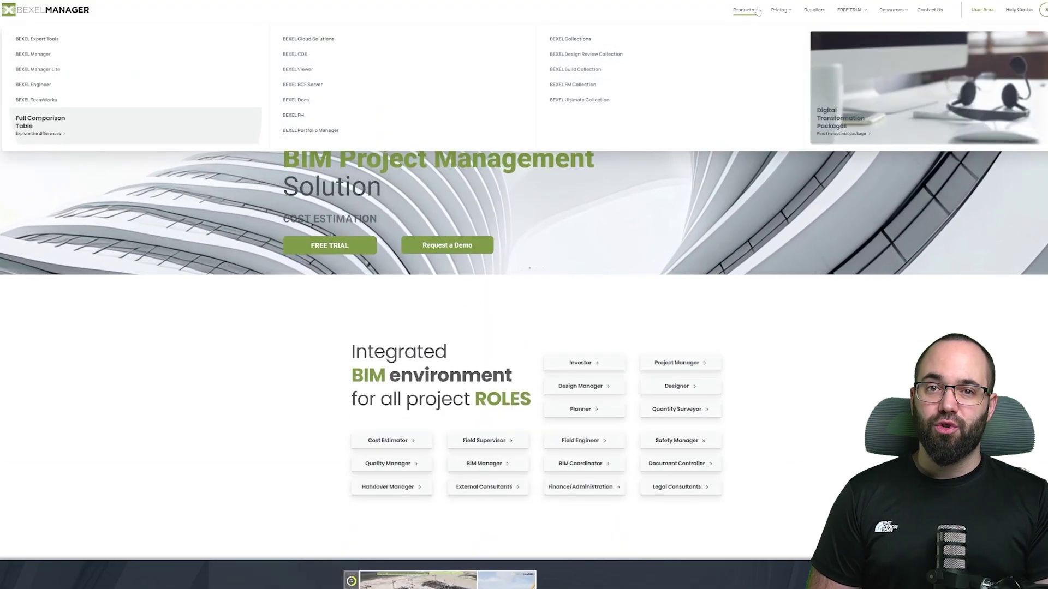
pyautogui.moveTo(868, 8)
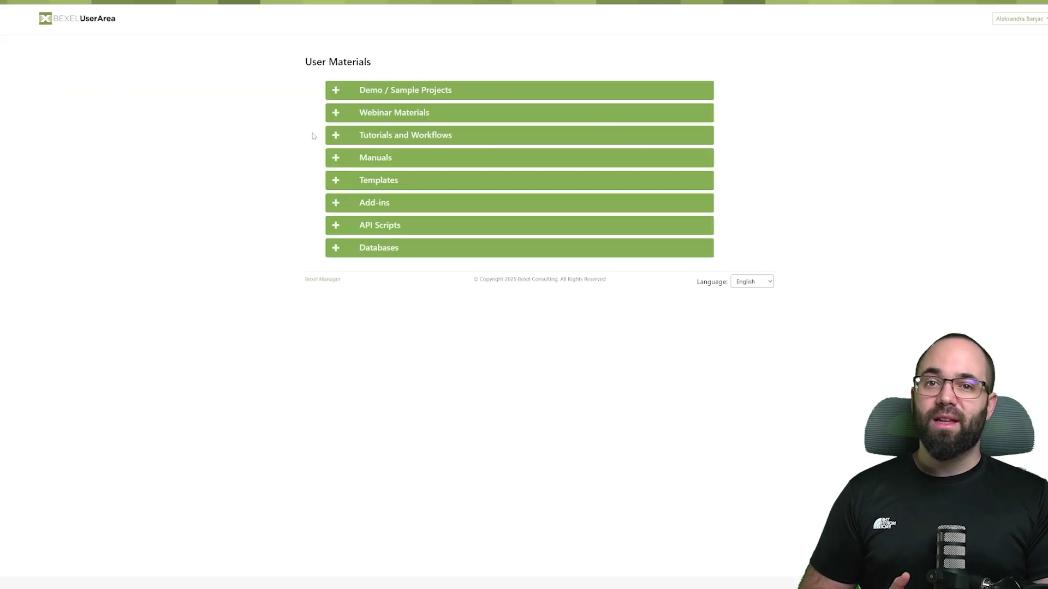
# - Expand and collapse the Webinar Materials, Manuals and Templates download lists in turn
pyautogui.click(334, 114)
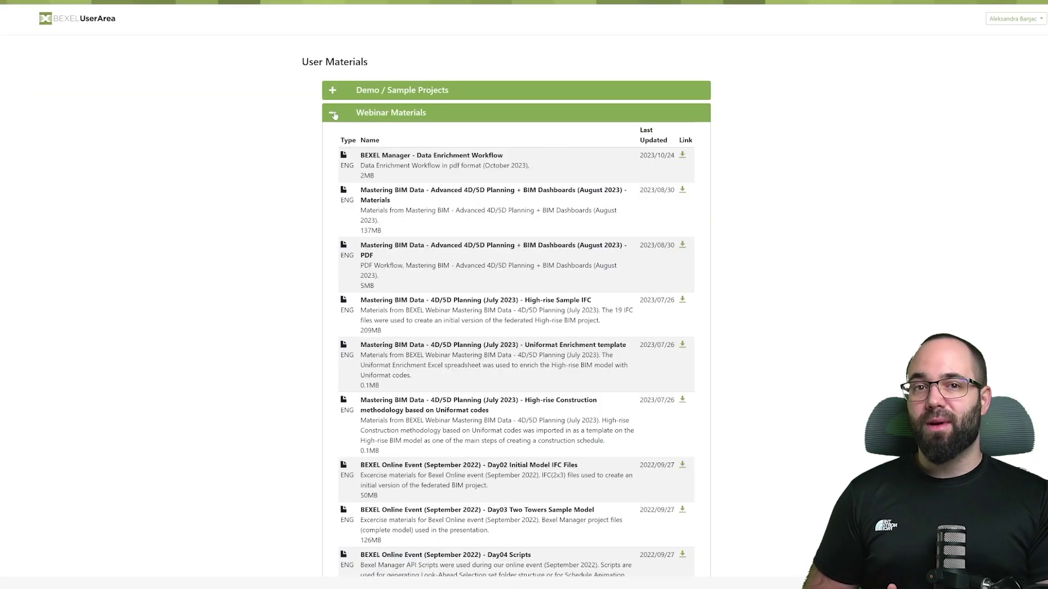
pyautogui.click(334, 114)
pyautogui.click(334, 158)
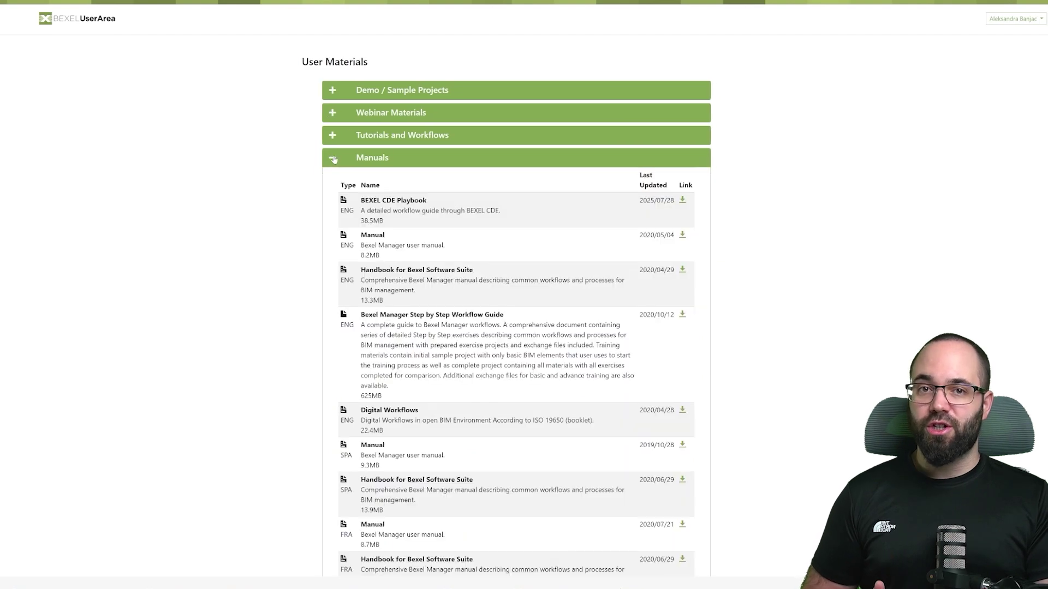
pyautogui.click(334, 158)
pyautogui.click(334, 180)
pyautogui.click(333, 180)
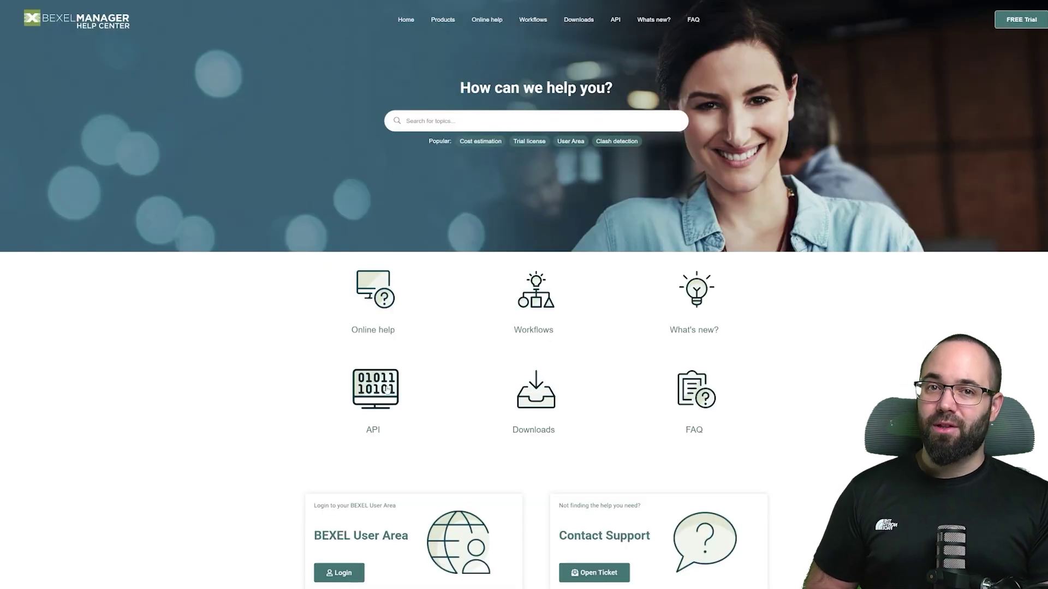
# - Read the CBS and Quantity Takeoffs online help, then scroll through the BCF Manager article
pyautogui.click(373, 330)
pyautogui.scroll(-10, 686, 399)
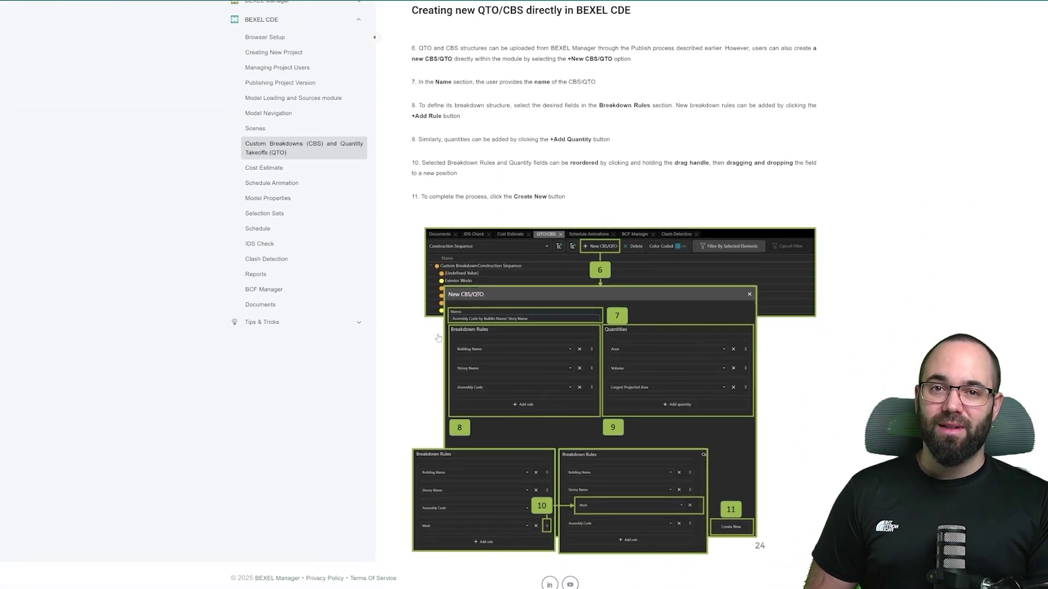
pyautogui.click(264, 289)
pyautogui.scroll(-15, 395, 322)
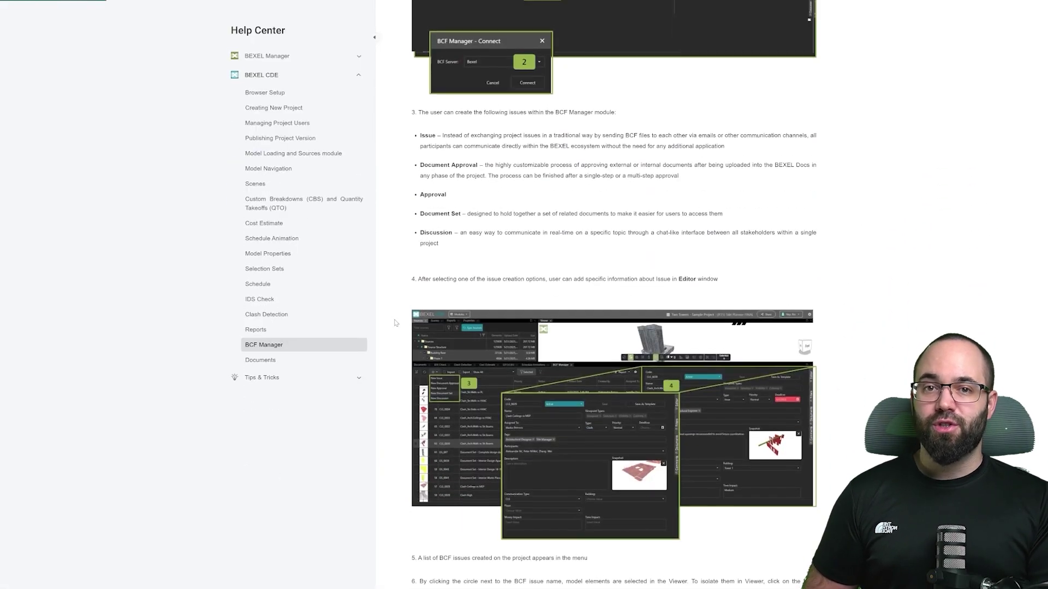
pyautogui.scroll(-15, 395, 322)
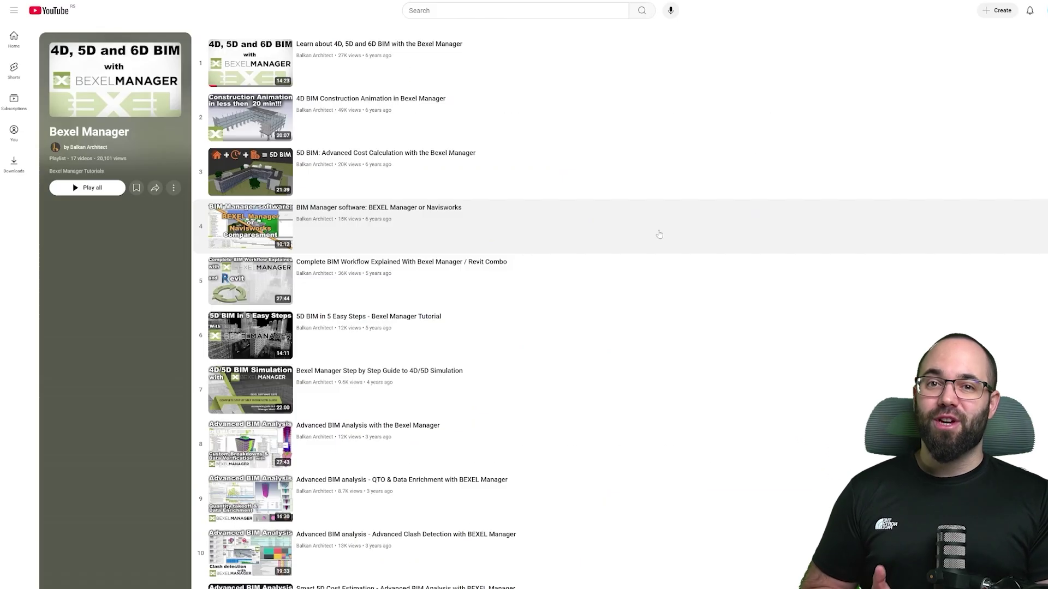
pyautogui.scroll(-7, 659, 234)
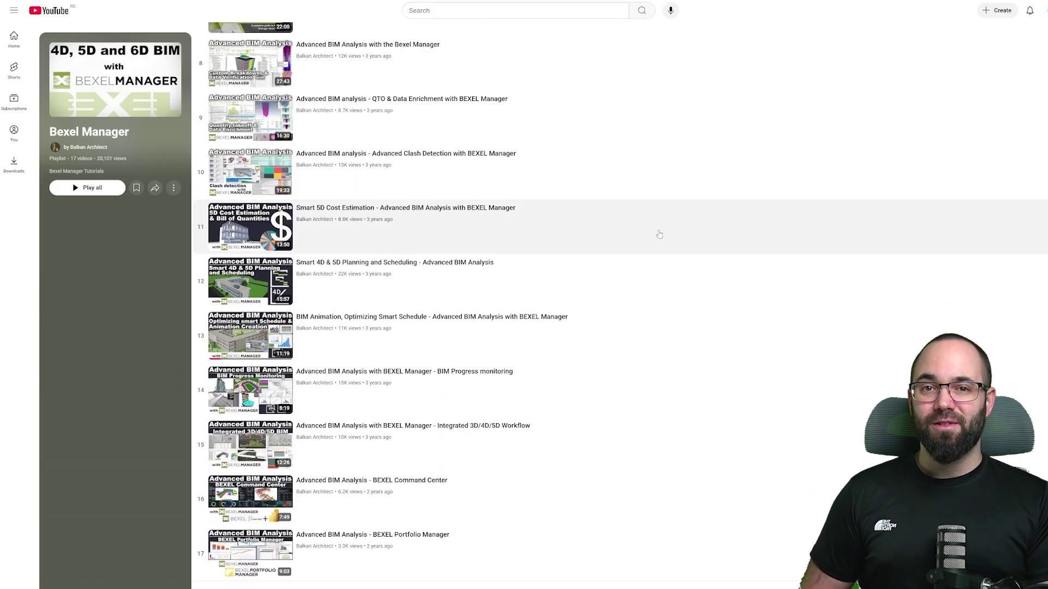
# - Play 'Learn about 4D, 5D and 6D BIM with the Bexel Manager' from the playlist top
pyautogui.scroll(5, 659, 234)
pyautogui.scroll(2, 659, 234)
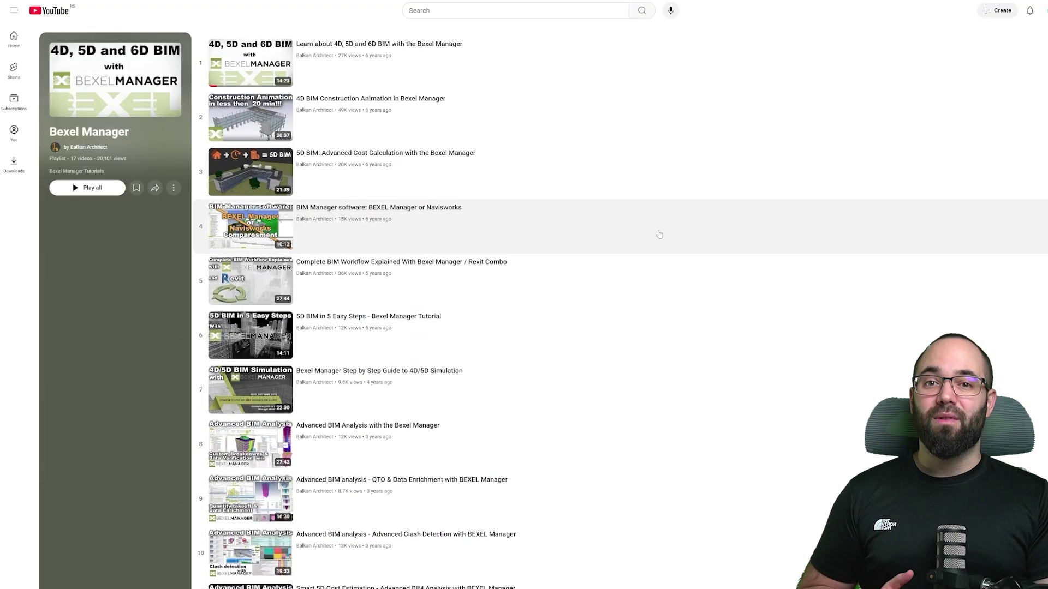
pyautogui.click(475, 63)
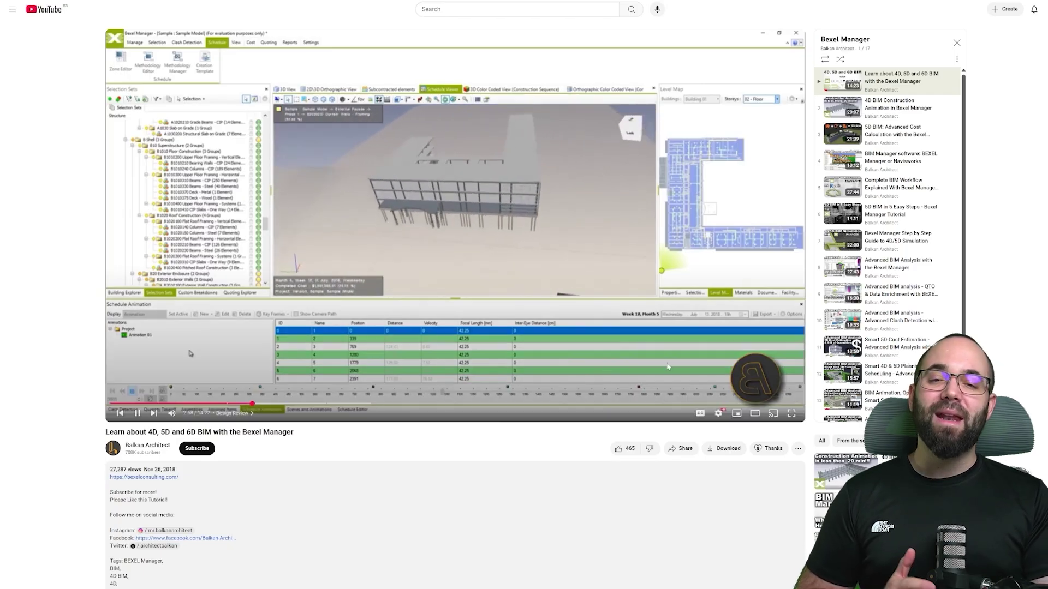
pyautogui.scroll(-1, 865, 348)
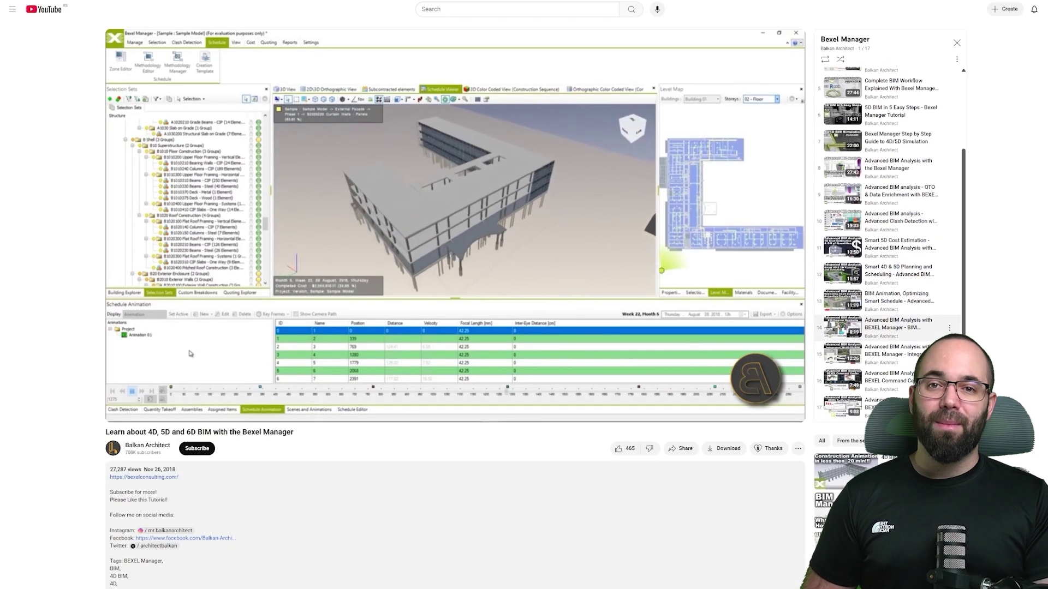
pyautogui.scroll(1, 864, 348)
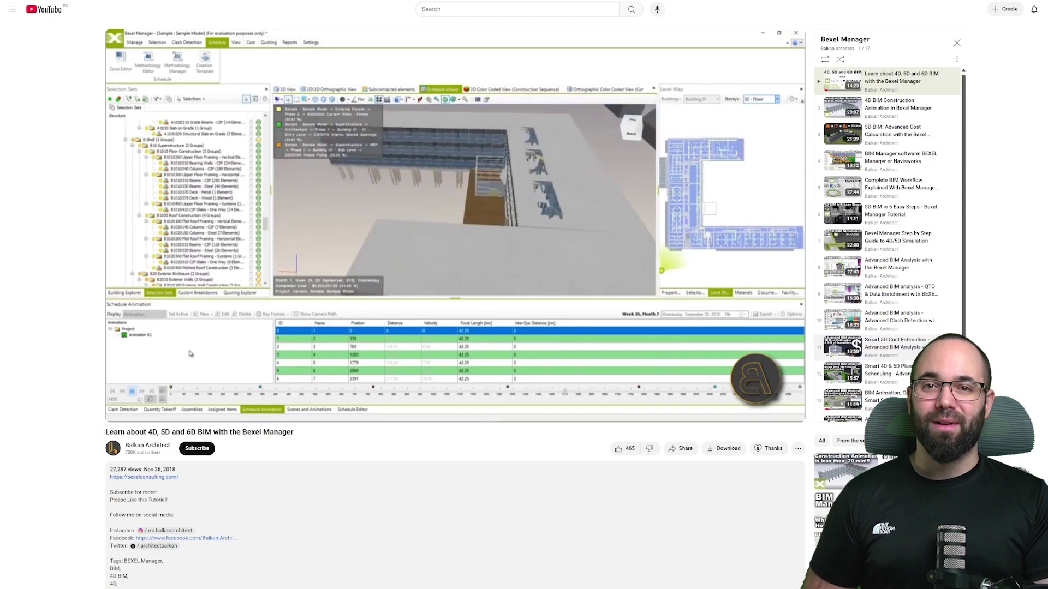